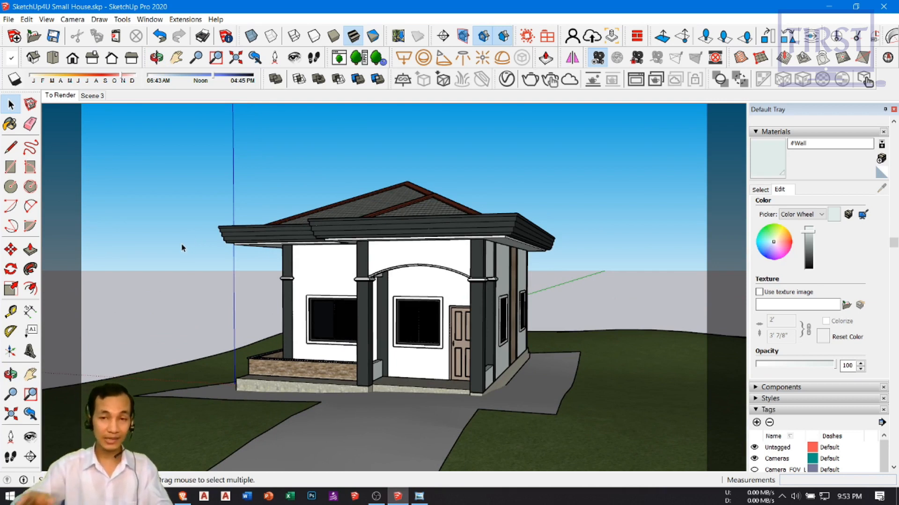
scroll(174, 272, "up", 5)
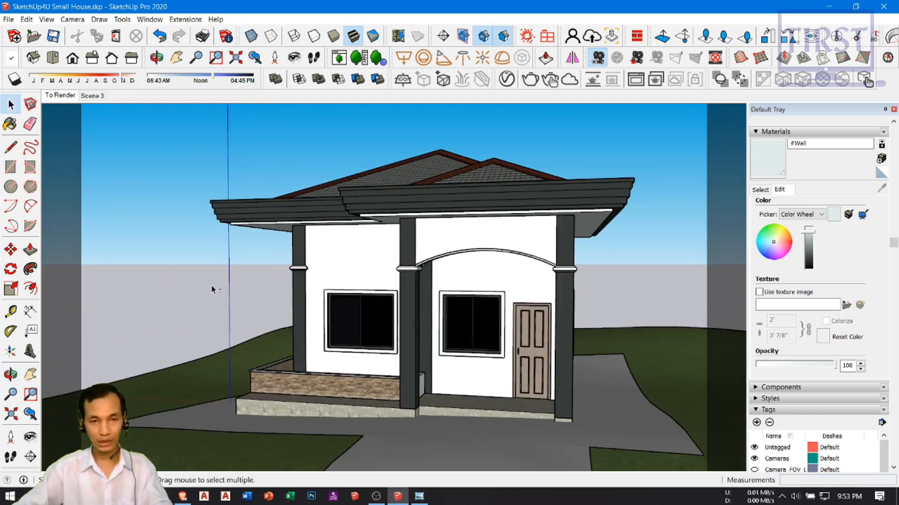
scroll(213, 281, "down", 3)
scroll(216, 272, "up", 1)
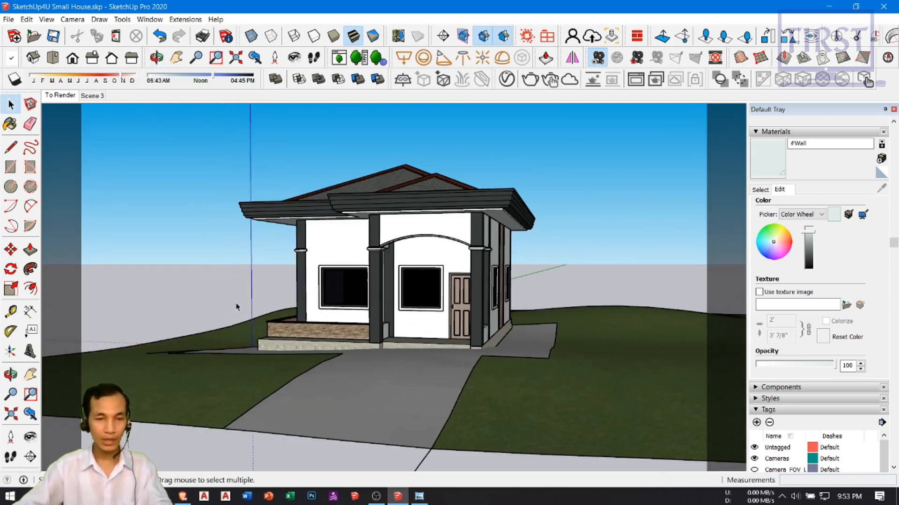
Switch to the web browser, open a new blank tab, and minimise the browser
left_click(183, 496)
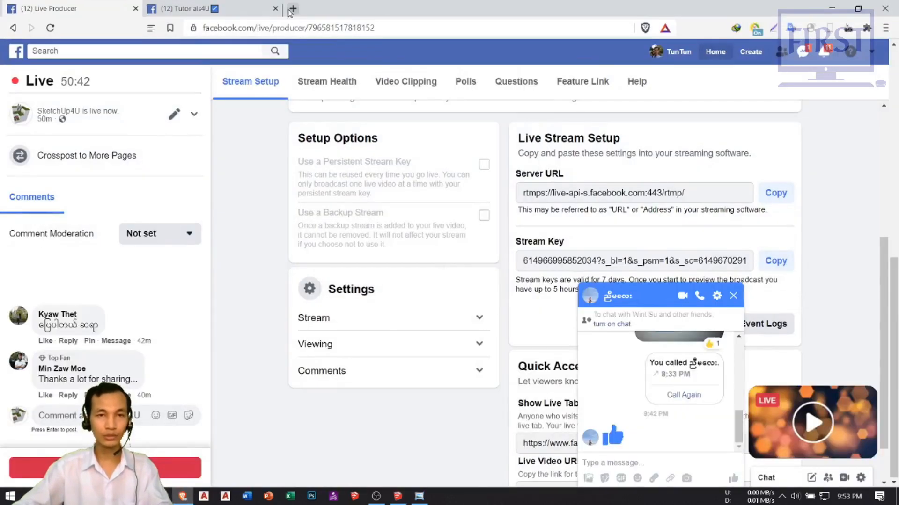
key("ctrl+t")
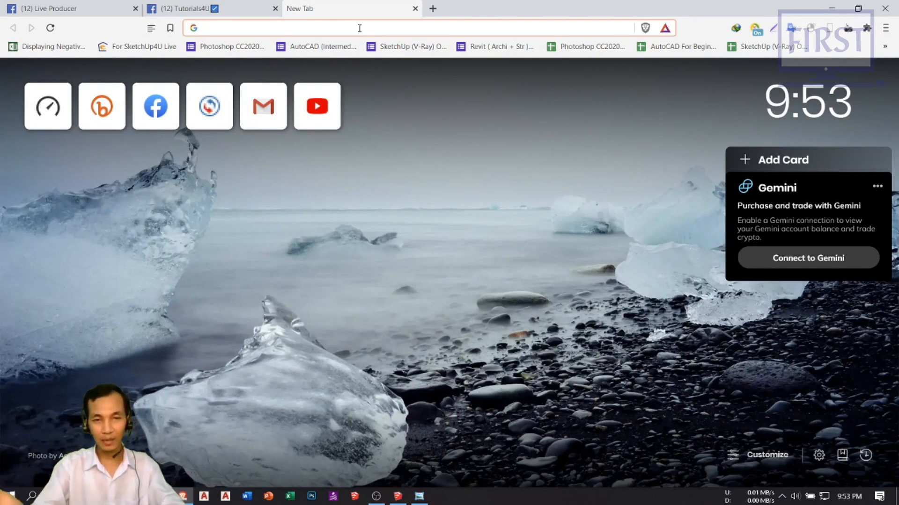
left_click(831, 8)
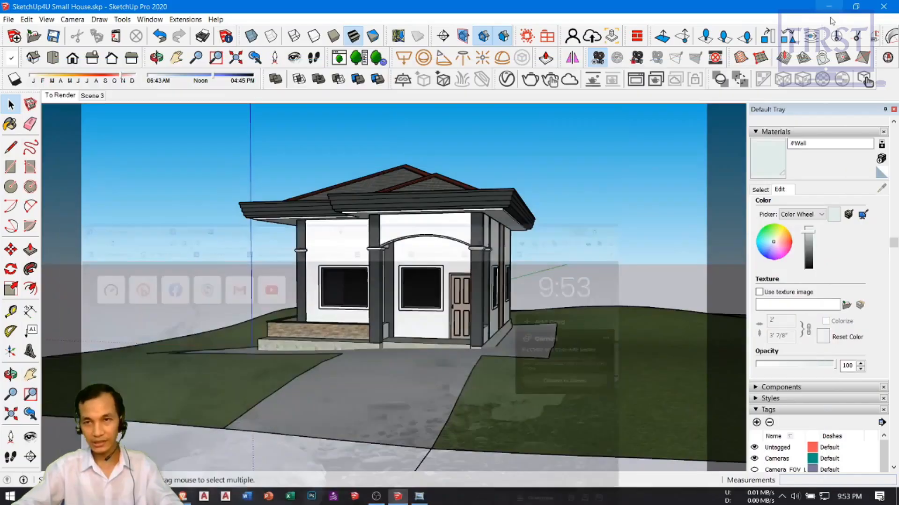
Look into the Viz People HDRI folder on the desktop and its V1 subfolder, and return to the SketchUp model
left_click(831, 5)
left_click(707, 30)
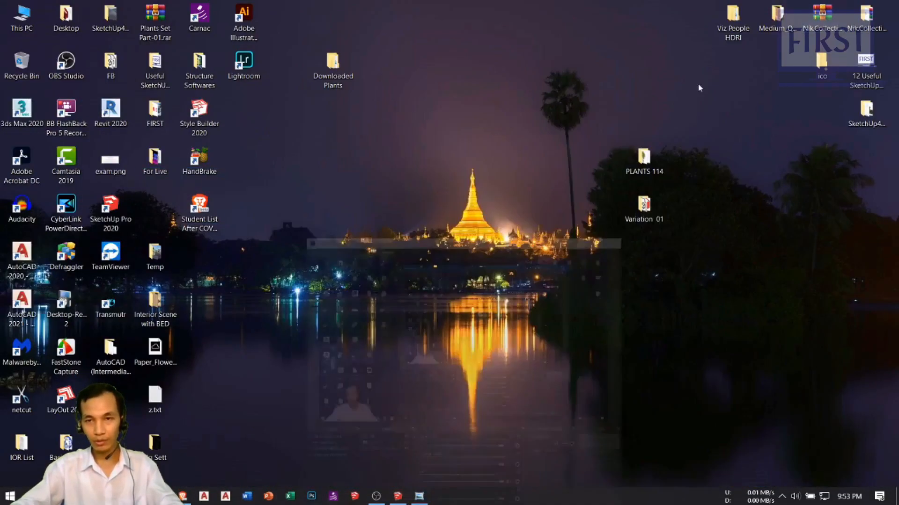
double_click(734, 24)
double_click(132, 141)
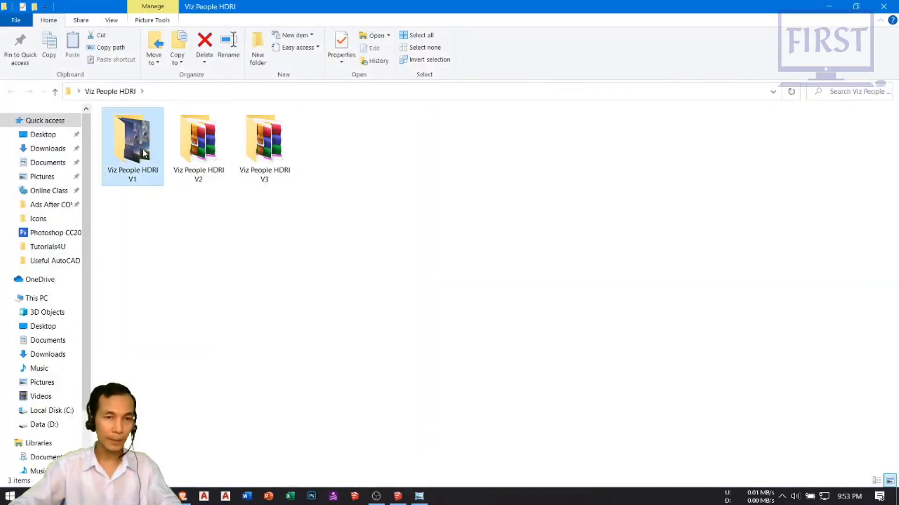
key("alt+Left")
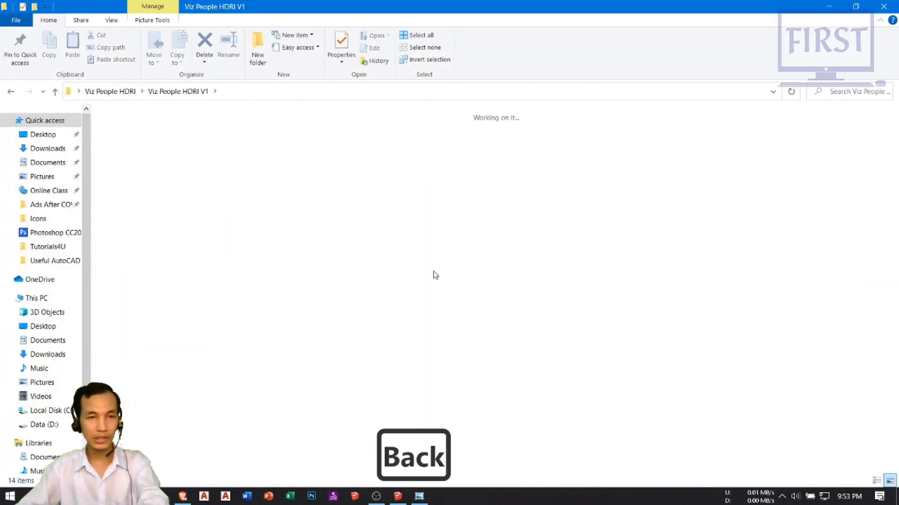
left_click(828, 7)
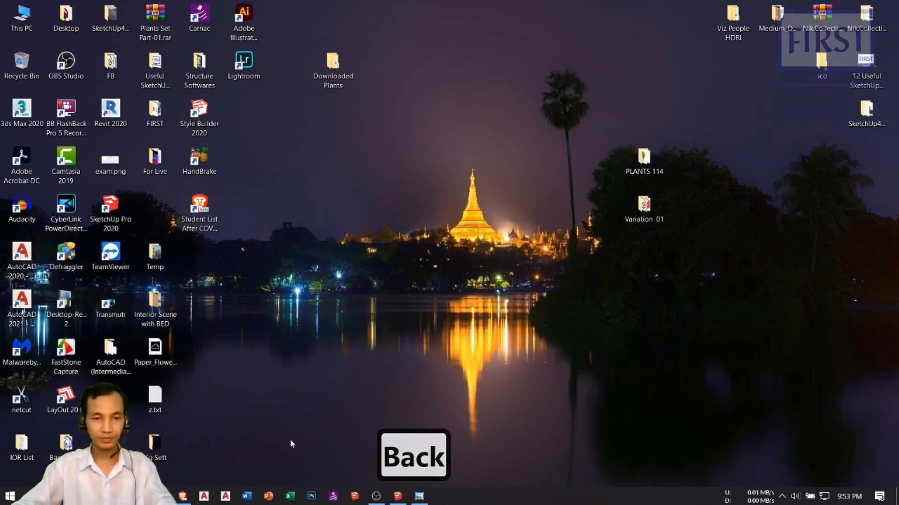
left_click(397, 496)
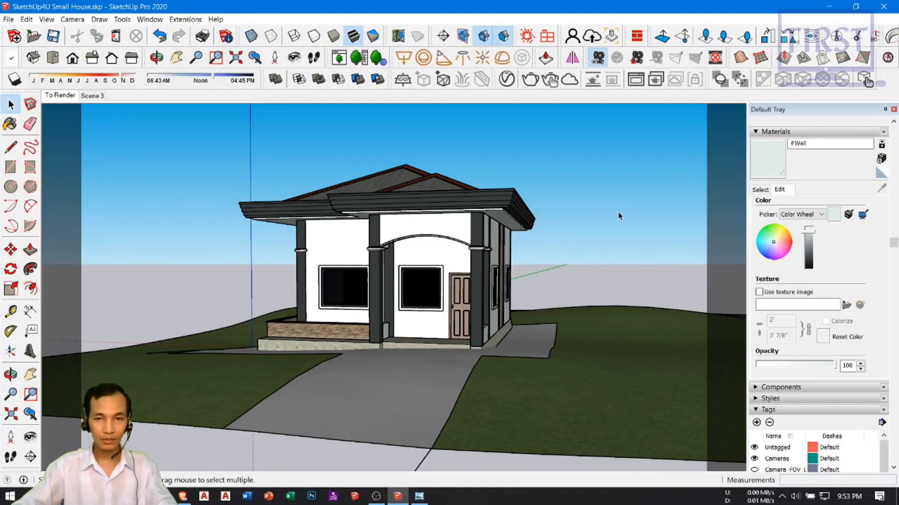
Switch to the web browser, search for hdrihaven, and open the HDRI Haven website
left_click(183, 497)
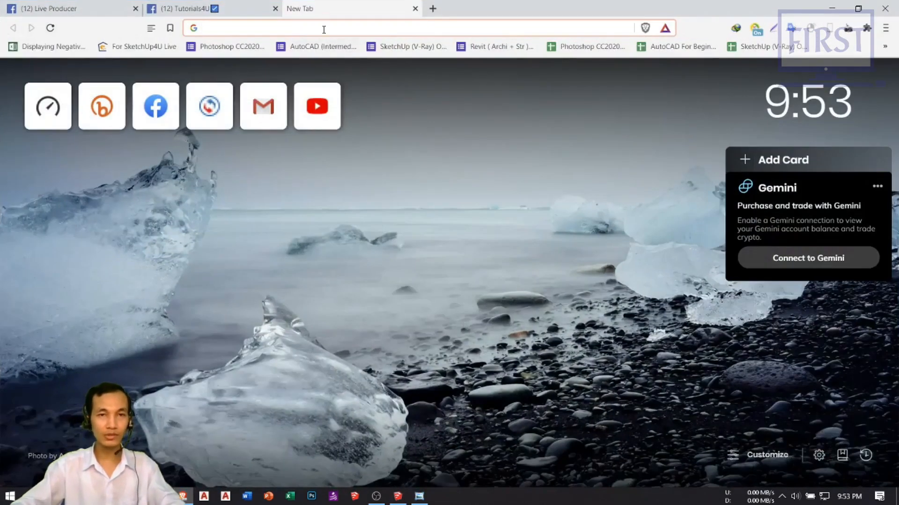
type("hdrihe")
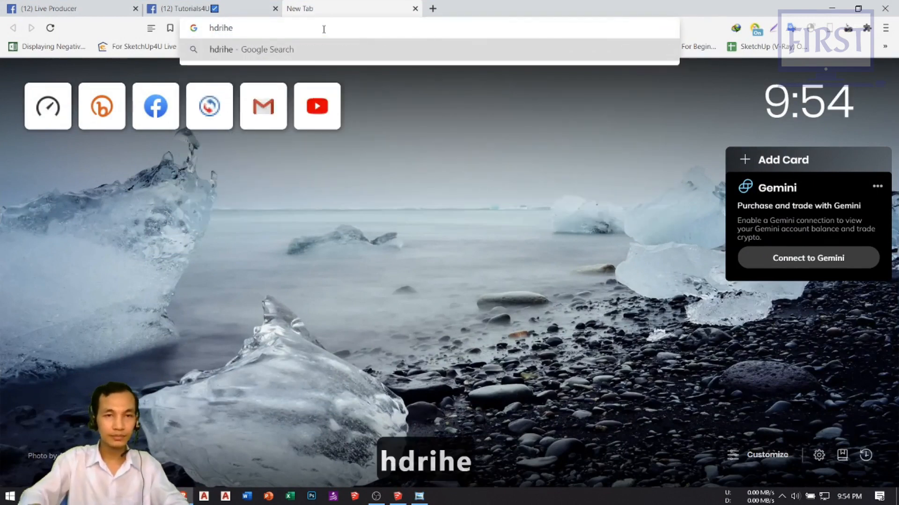
key("BackSpace")
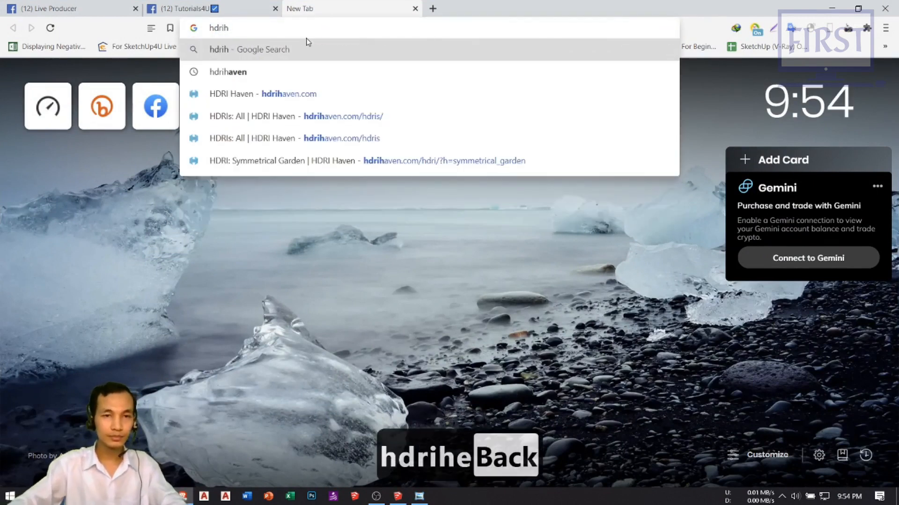
left_click(255, 72)
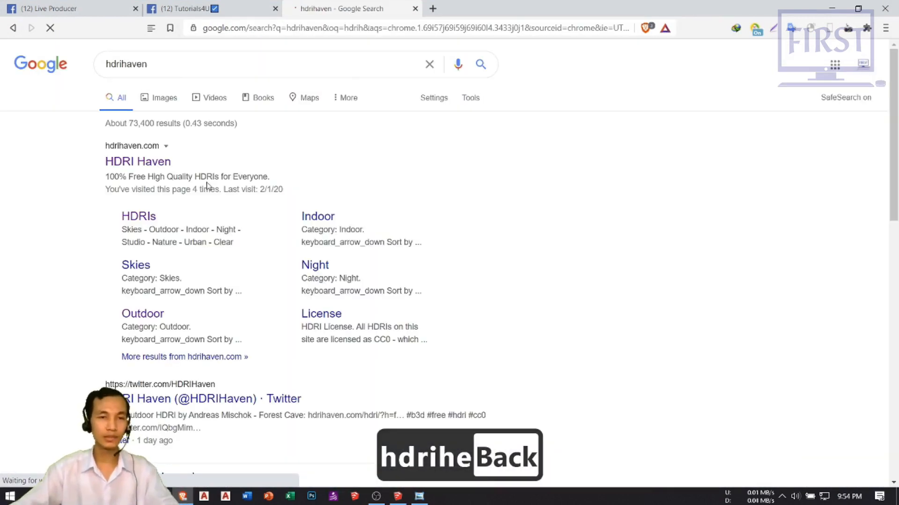
left_click(149, 163)
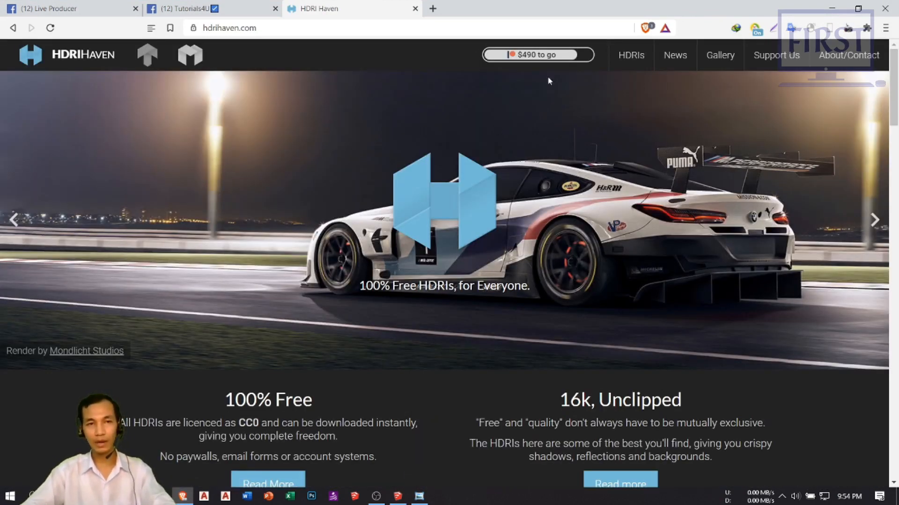
Look over the HDRI Haven home page and open its full list of HDRIs
scroll(419, 274, "down", 4)
scroll(552, 360, "up", 2)
scroll(678, 442, "down", 2)
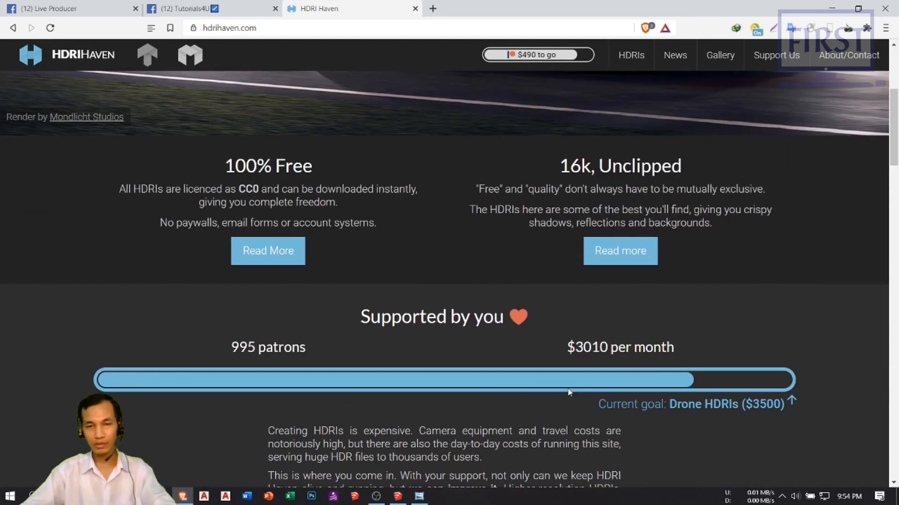
scroll(595, 381, "up", 5)
left_click(632, 60)
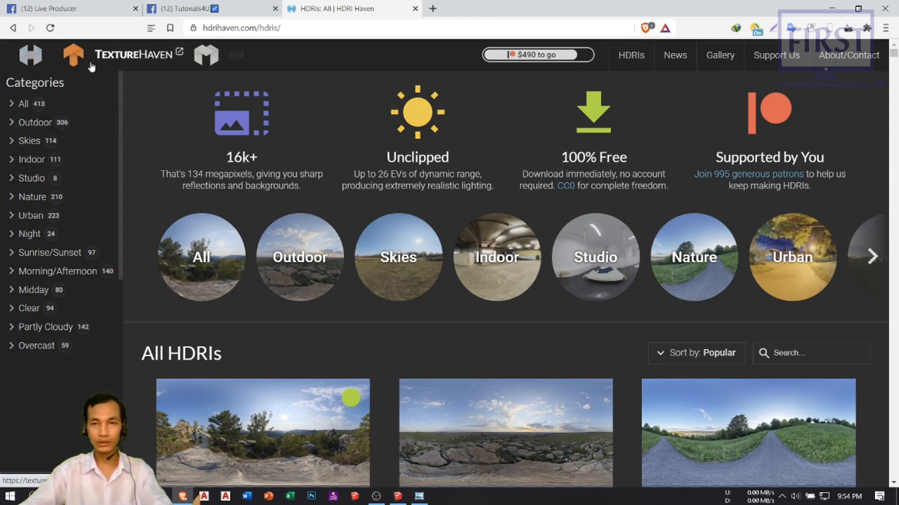
Browse the HDRI thumbnails sorted by popularity for an environment suited to an exterior house render
scroll(557, 281, "down", 7)
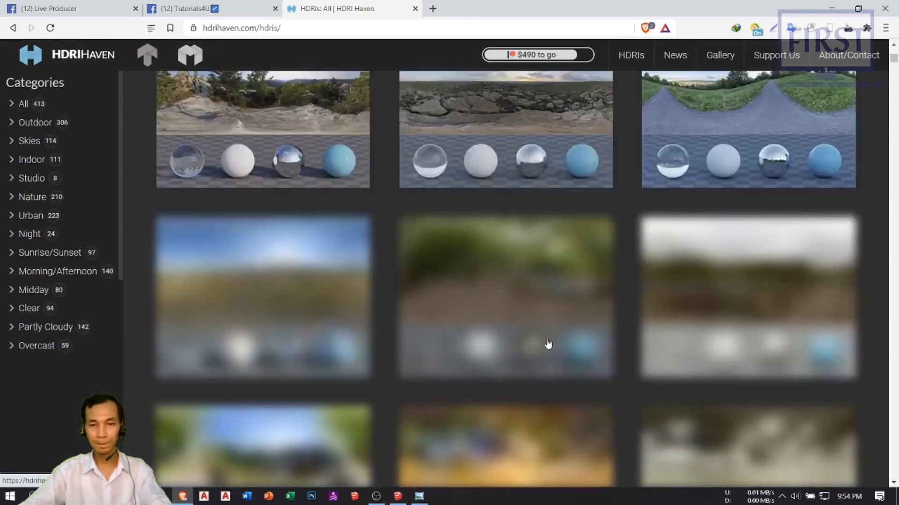
scroll(555, 275, "up", 2)
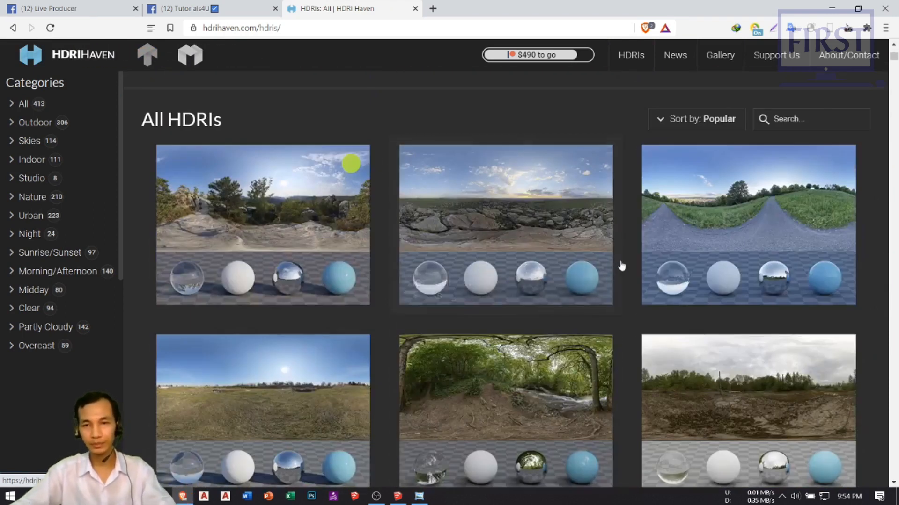
scroll(545, 329, "down", 5)
scroll(545, 329, "down", 3)
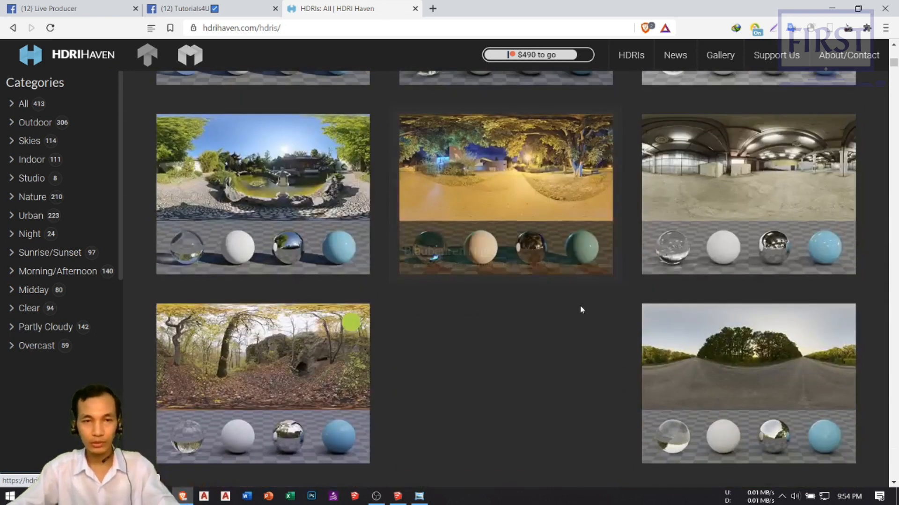
scroll(395, 341, "down", 5)
scroll(395, 326, "down", 5)
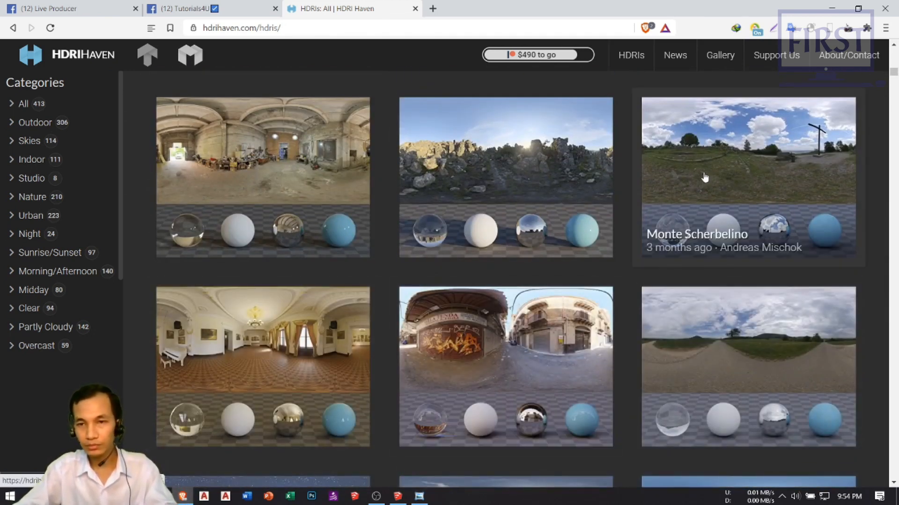
scroll(704, 178, "up", 2)
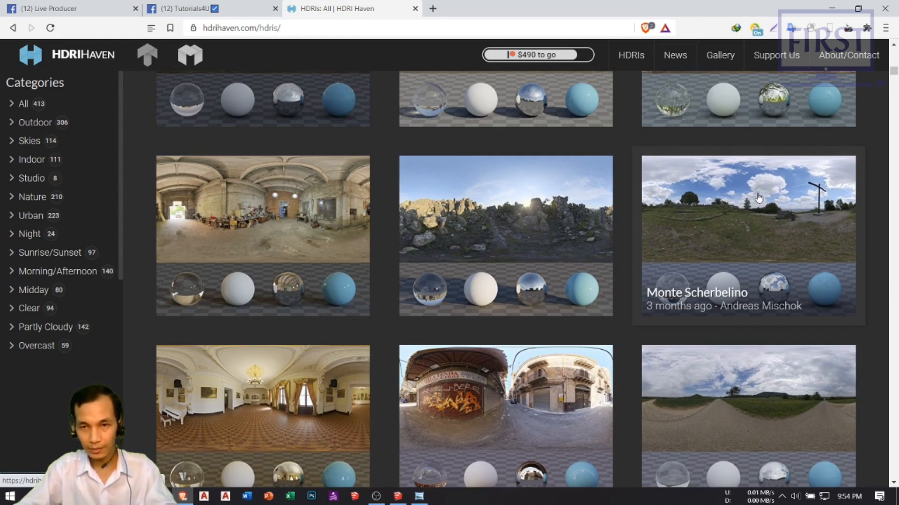
scroll(751, 201, "down", 2)
scroll(755, 199, "up", 2)
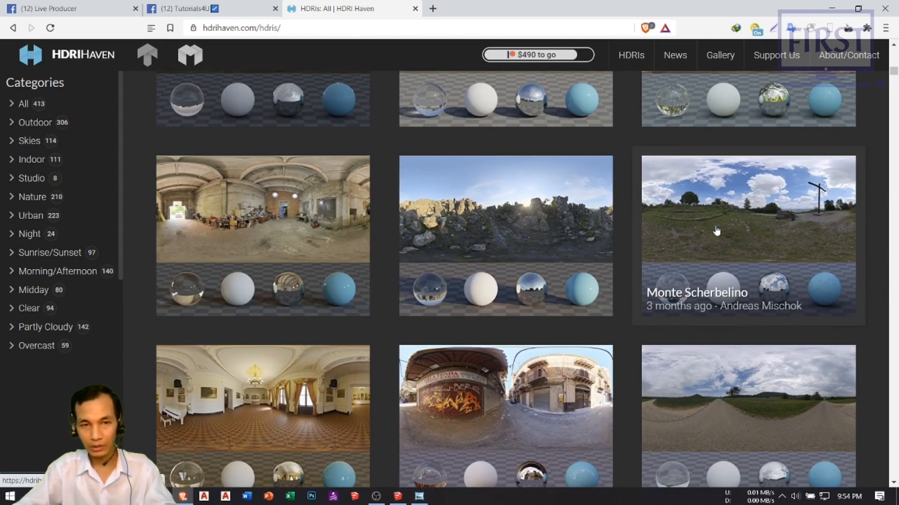
scroll(745, 210, "down", 5)
scroll(599, 309, "up", 5)
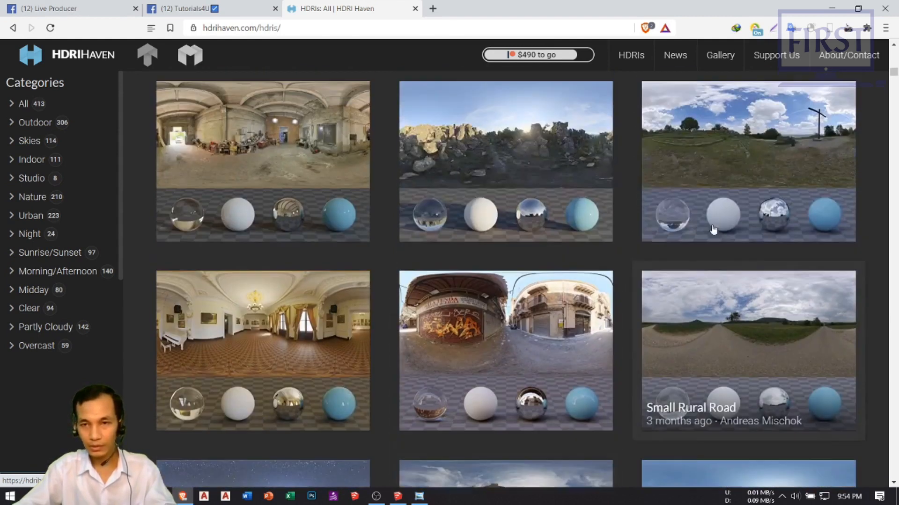
Open the Monte Scherbelino HDRI and bring up its download resolutions
left_click(769, 149)
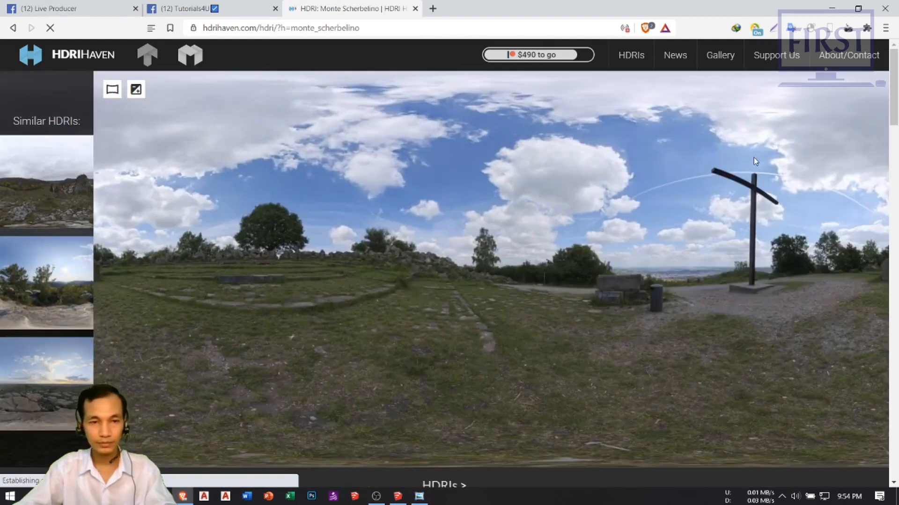
scroll(476, 262, "down", 3)
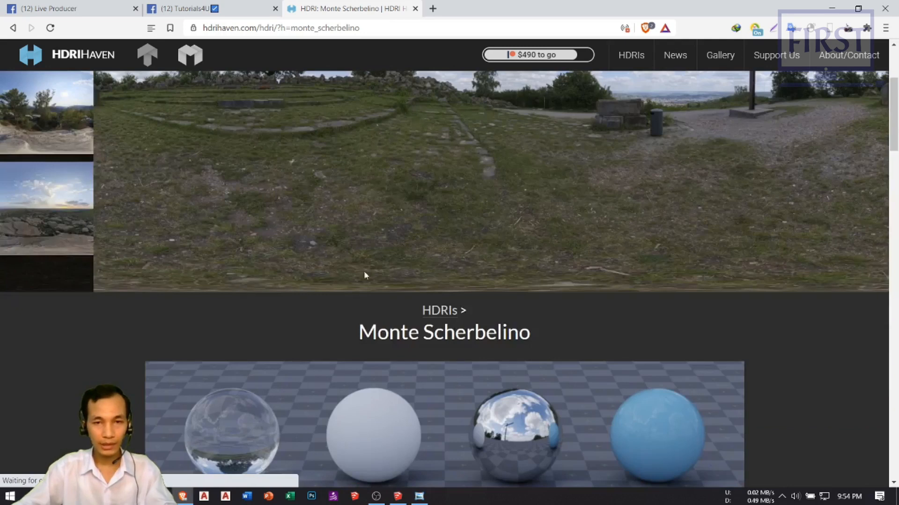
scroll(627, 228, "up", 3)
scroll(567, 239, "down", 10)
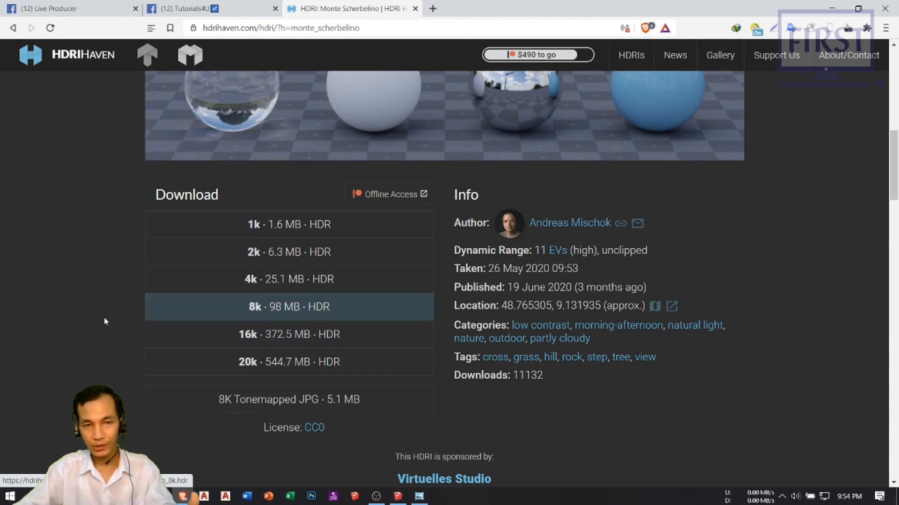
View the reference house render SHD-2012001-DESIGN2_View03.jpg in Windows Photo Viewer, and minimise it
left_click(419, 496)
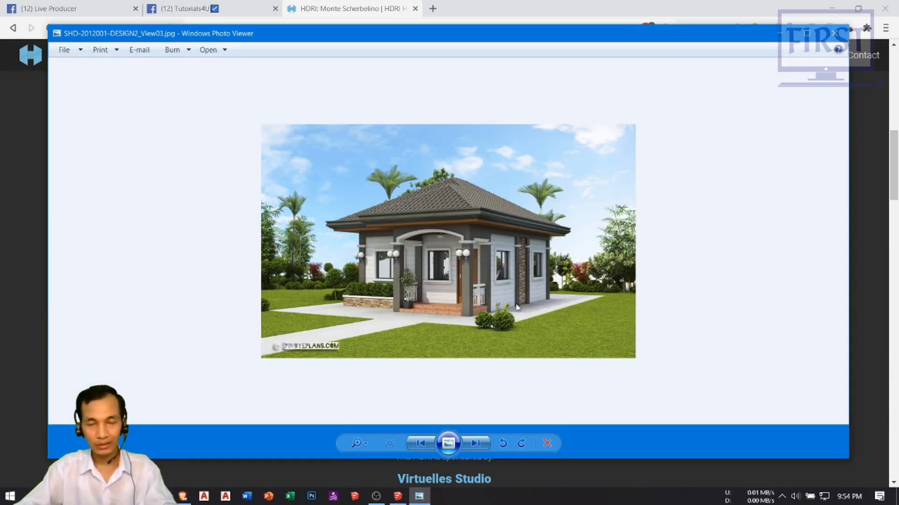
left_click(779, 33)
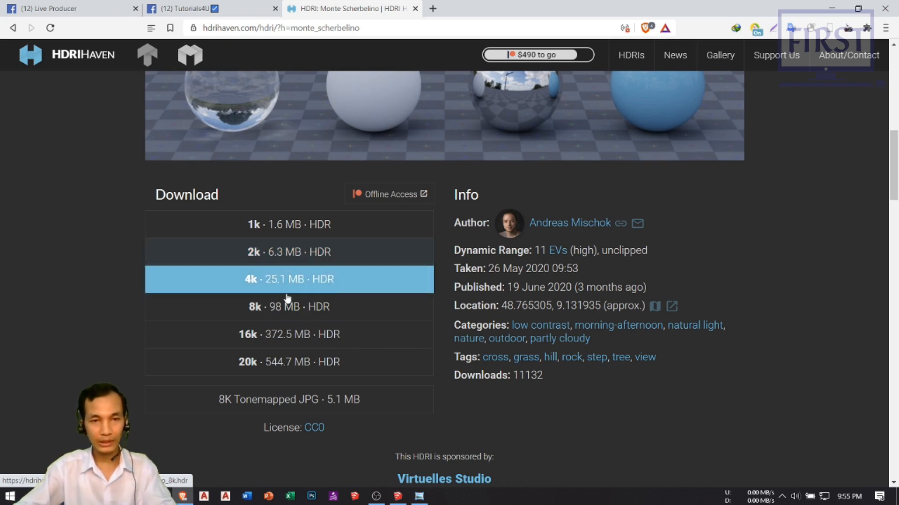
Download the 2k HDR version of Monte Scherbelino and show the downloaded file in its folder
left_click(332, 255)
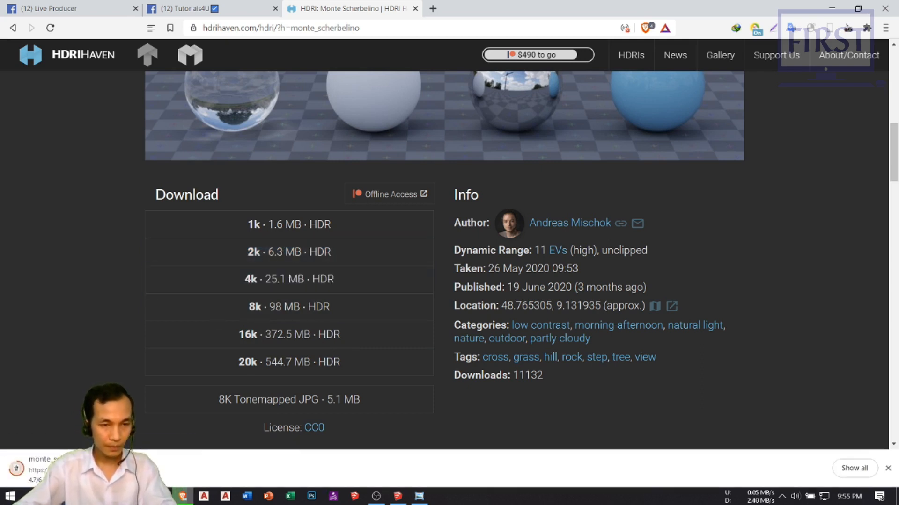
right_click(122, 464)
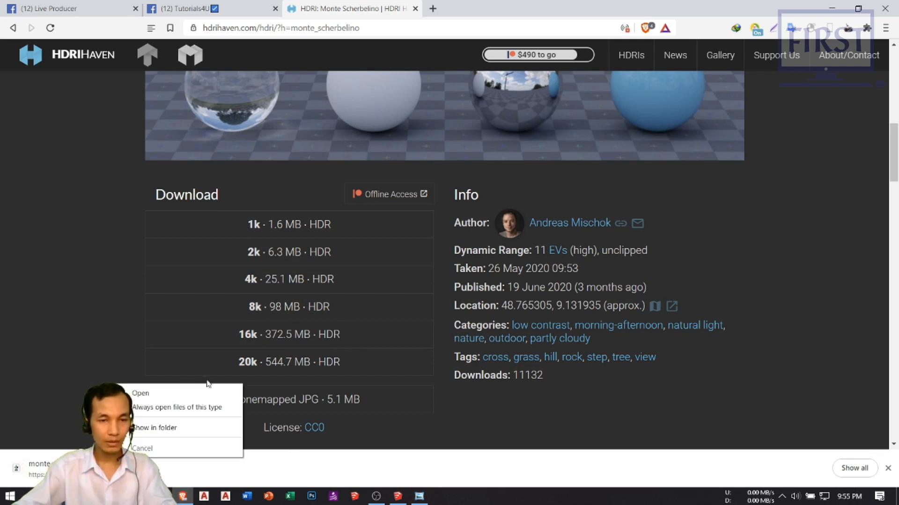
left_click(187, 427)
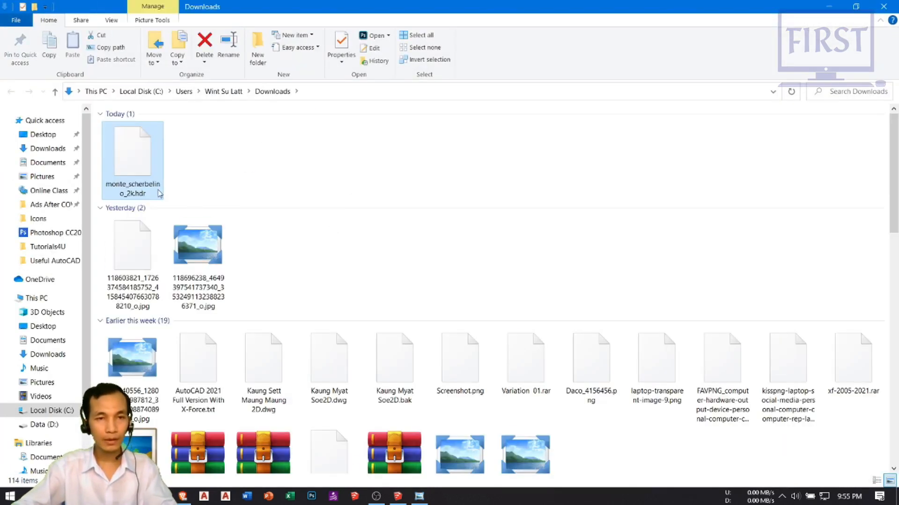
Move monte_scherbelino_2k.hdr from the Downloads folder to an empty spot on the desktop, and switch back to the SketchUp model
left_click(895, 498)
left_click_drag(892, 480, 459, 162)
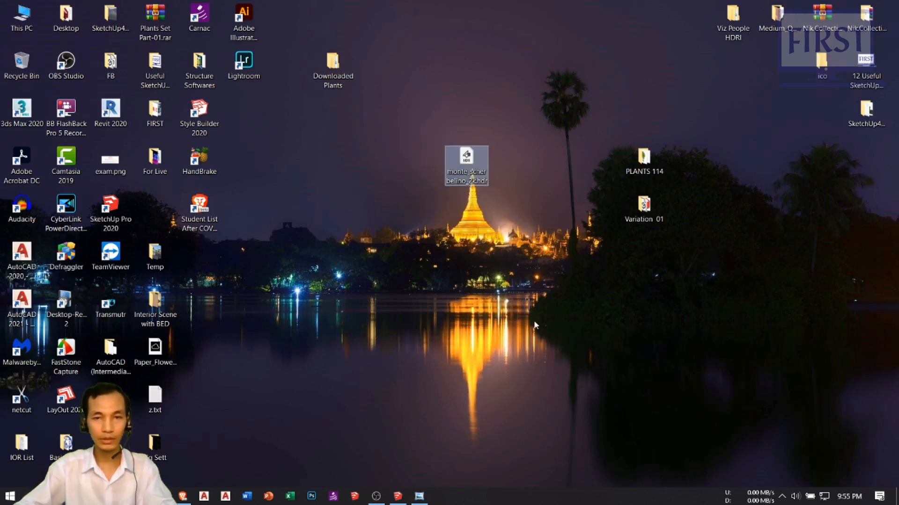
left_click(419, 268)
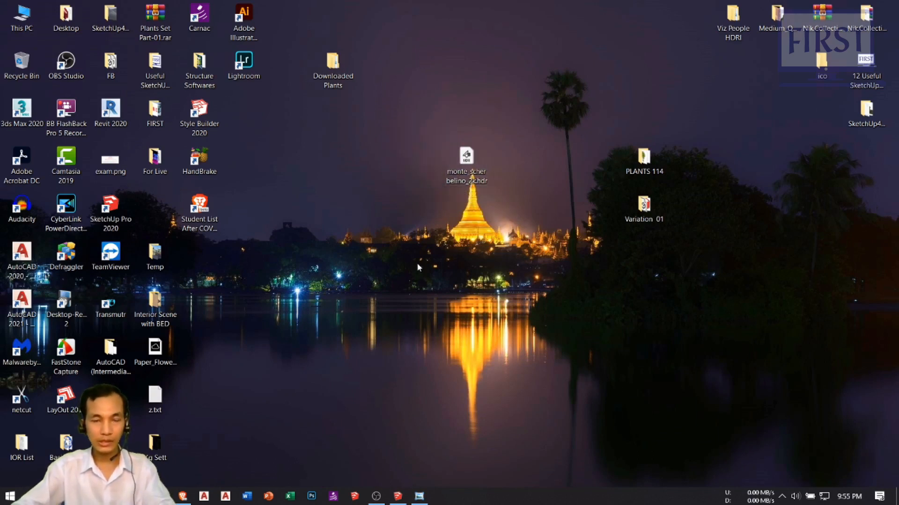
left_click(398, 496)
scroll(588, 220, "down", 3)
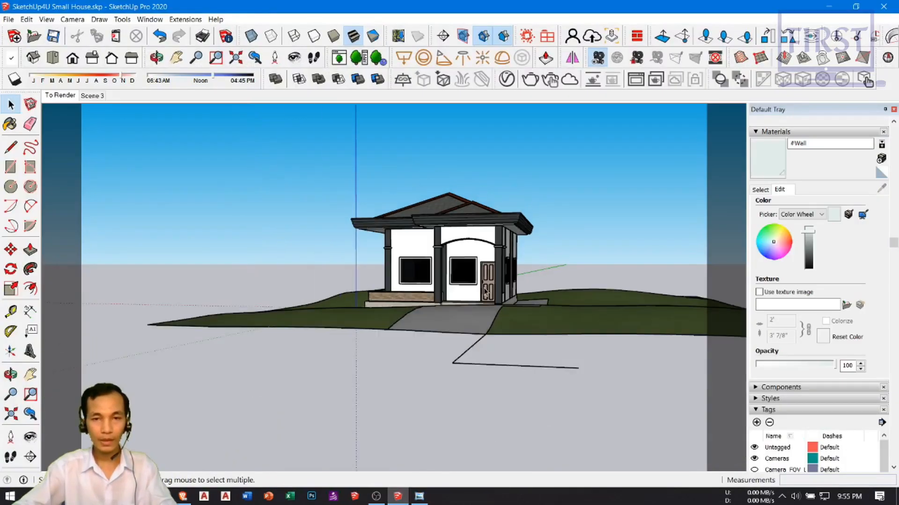
Open the V-Ray Asset Editor, collapse its side sections and list the scene's lights
scroll(588, 220, "up", 2)
middle_click_drag(588, 220, 417, 305)
middle_click_drag(370, 216, 401, 322)
scroll(468, 335, "down", 2)
scroll(401, 322, "up", 3)
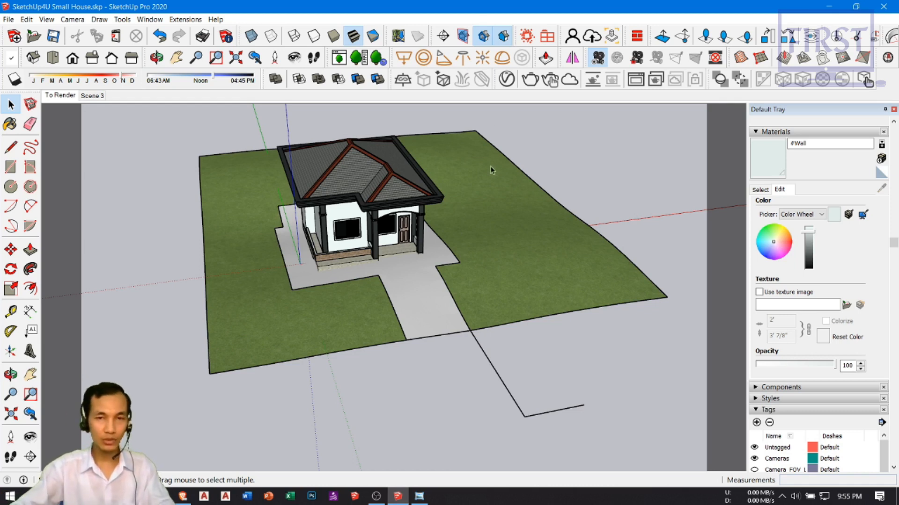
scroll(490, 243, "down", 3)
left_click(506, 79)
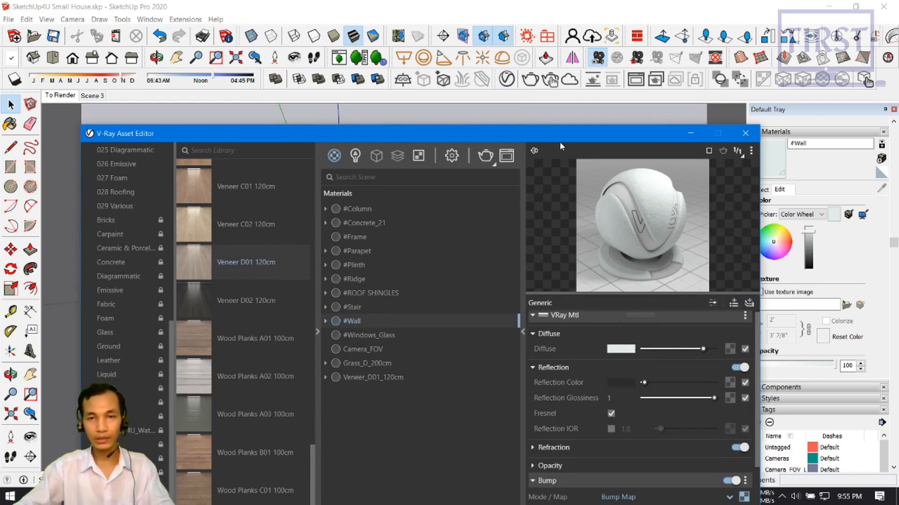
left_click(317, 232)
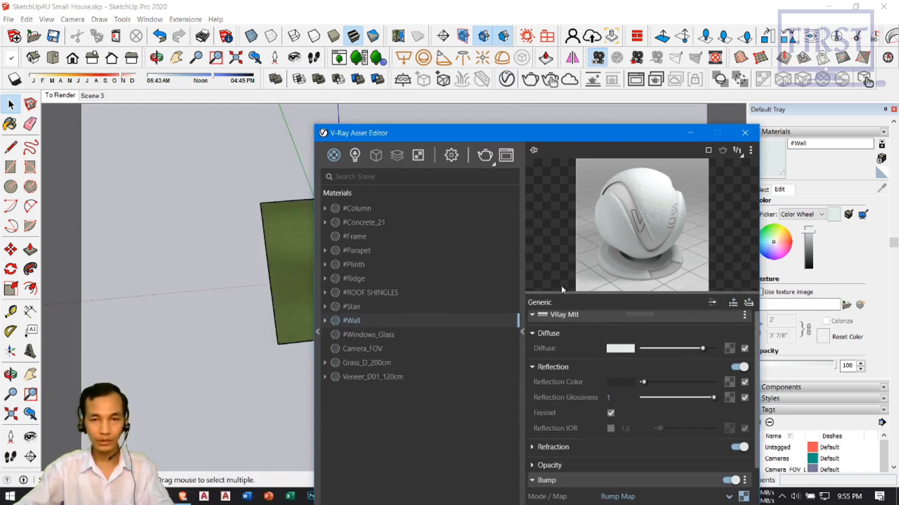
left_click(522, 307)
left_click(355, 156)
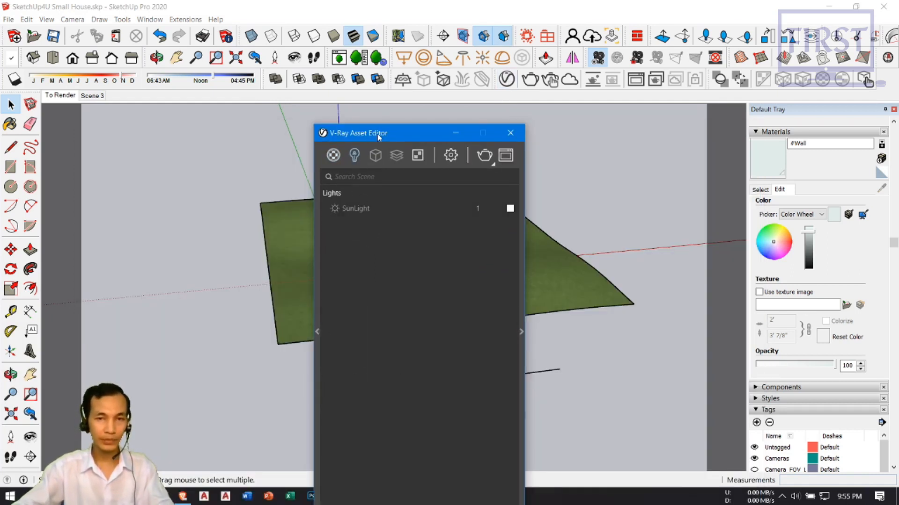
left_click_drag(421, 123, 597, 103)
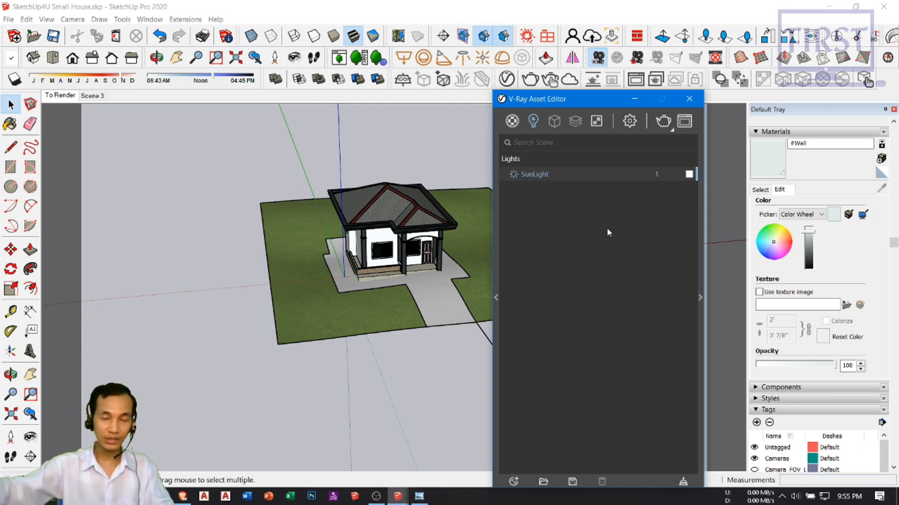
Set the SunLight's intensity to 0.2 in the lights list and expand its detailed parameters
left_click_drag(583, 102, 600, 112)
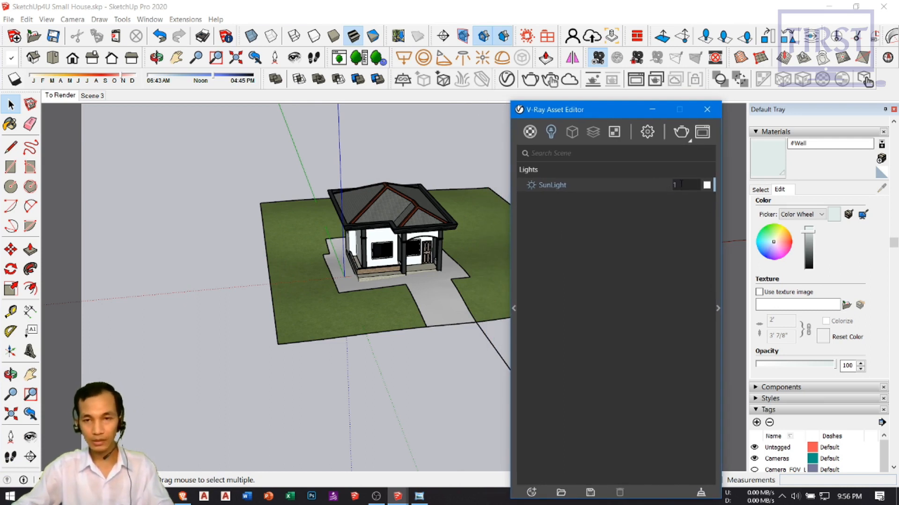
left_click_drag(627, 113, 583, 111)
type("0.2")
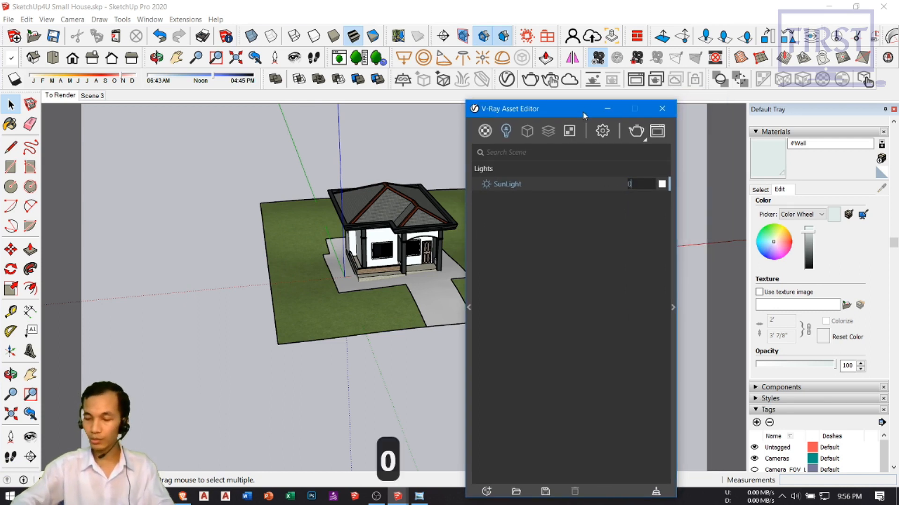
key("Return")
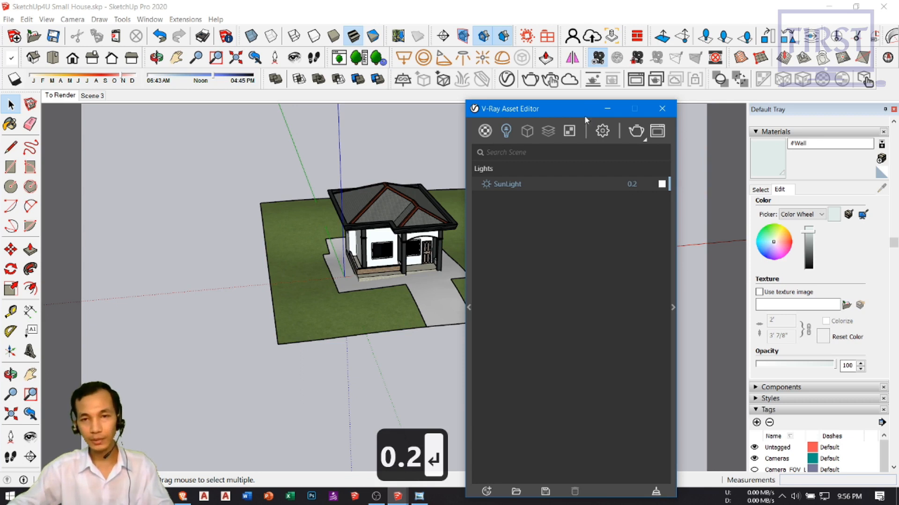
left_click_drag(585, 116, 381, 104)
left_click(470, 241)
left_click_drag(551, 100, 504, 81)
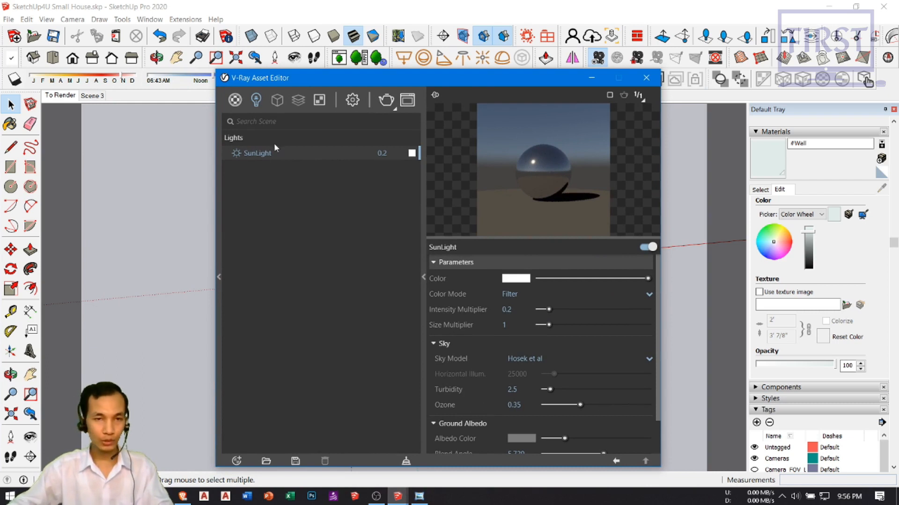
Toggle the SunLight off and back on in the lights list
left_click(237, 154)
left_click(236, 153)
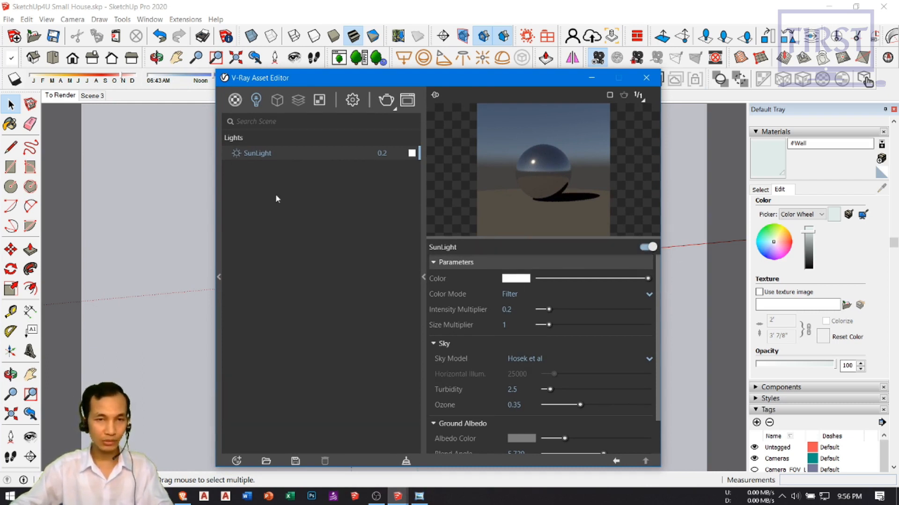
left_click(237, 156)
left_click(237, 154)
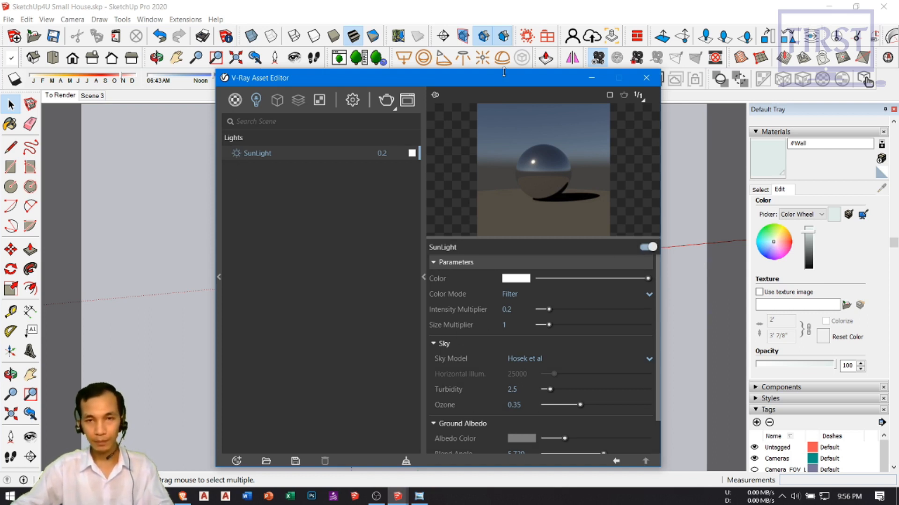
Set the SunLight's size multiplier first to 5 and finally to 10
left_click_drag(514, 79, 494, 48)
scroll(426, 318, "down", 2)
scroll(475, 281, "up", 2)
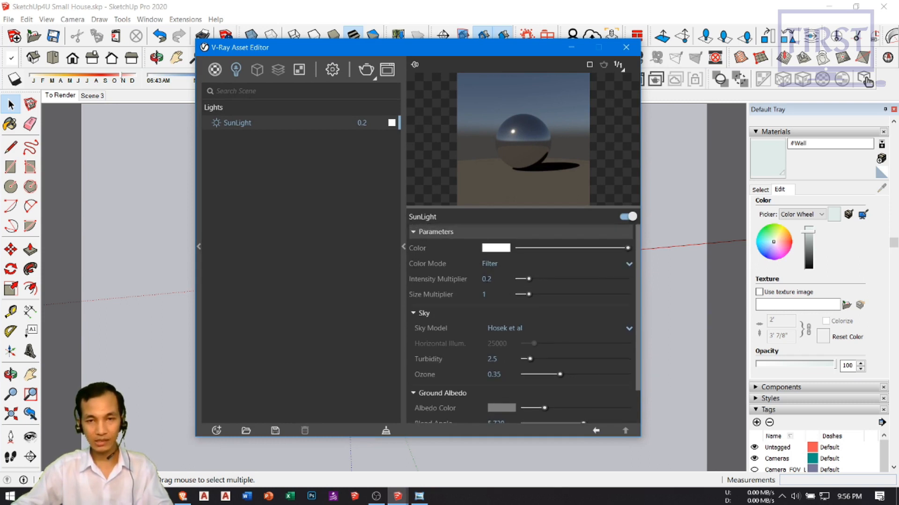
left_click_drag(499, 279, 471, 283)
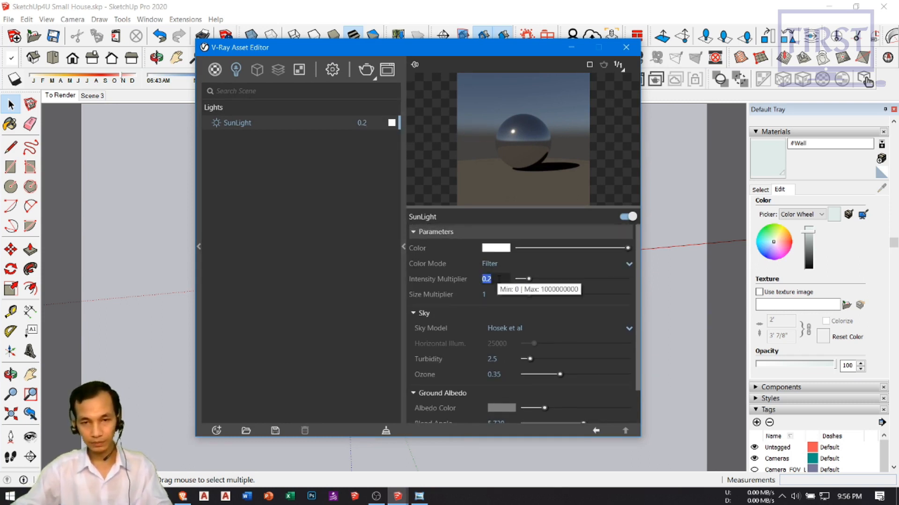
left_click(483, 277)
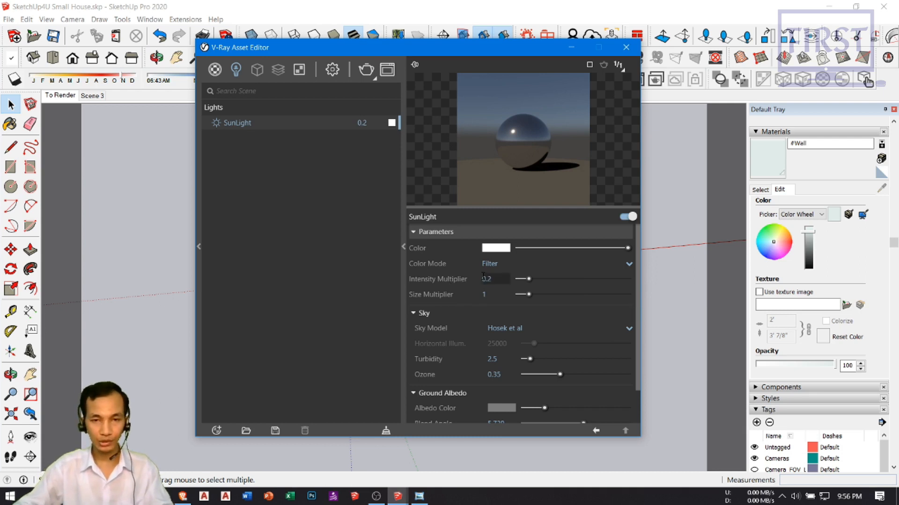
double_click(485, 298)
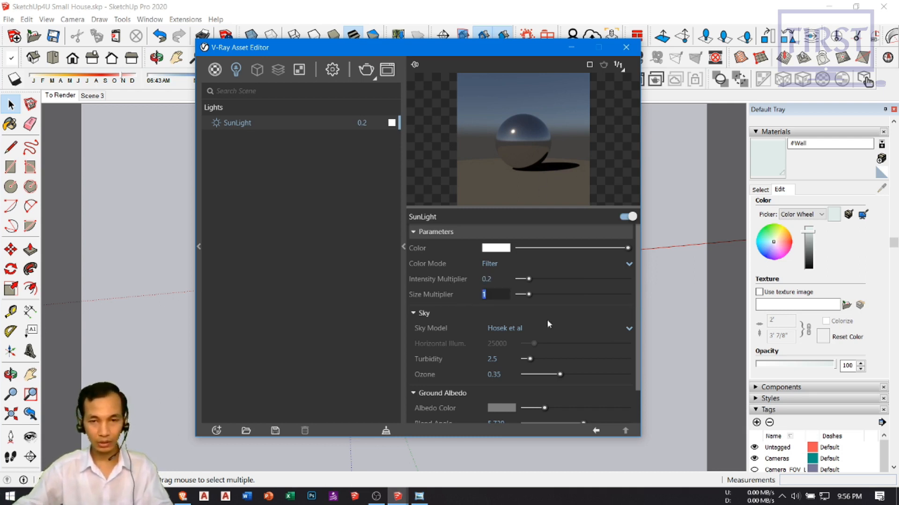
type("5")
key("Return")
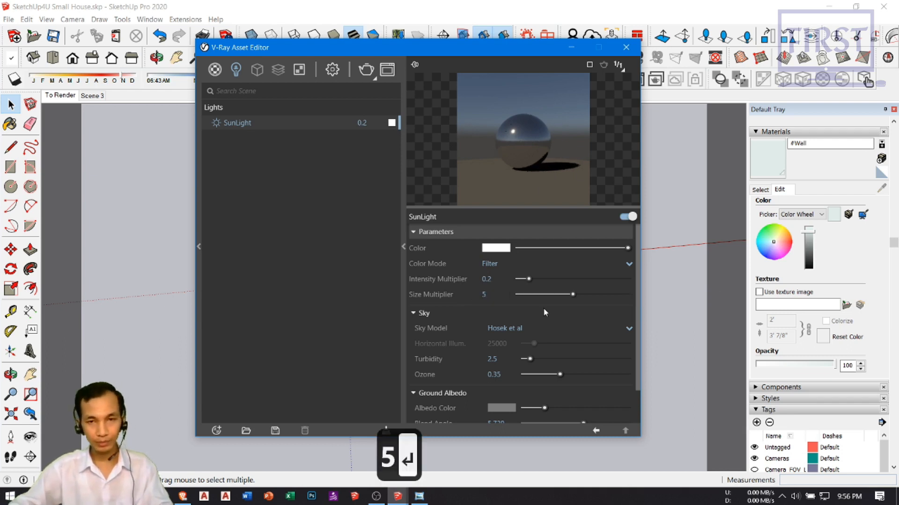
type("10")
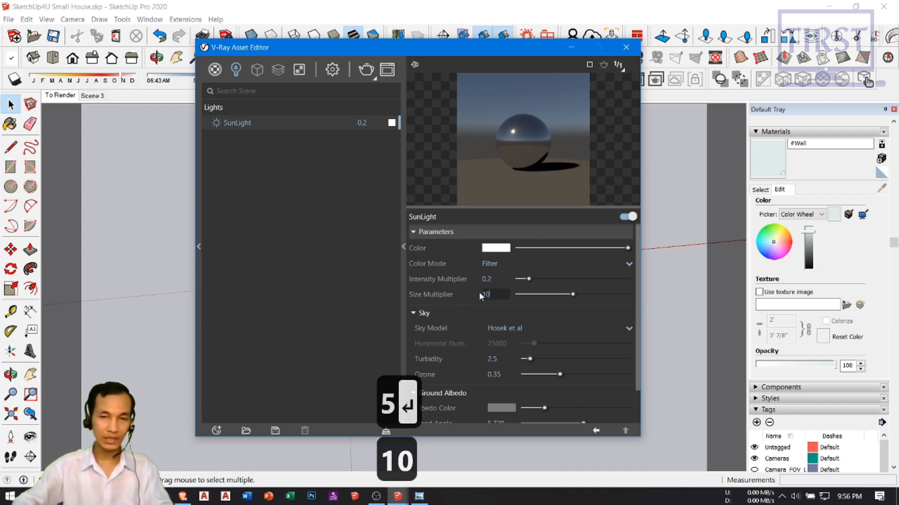
key("Return")
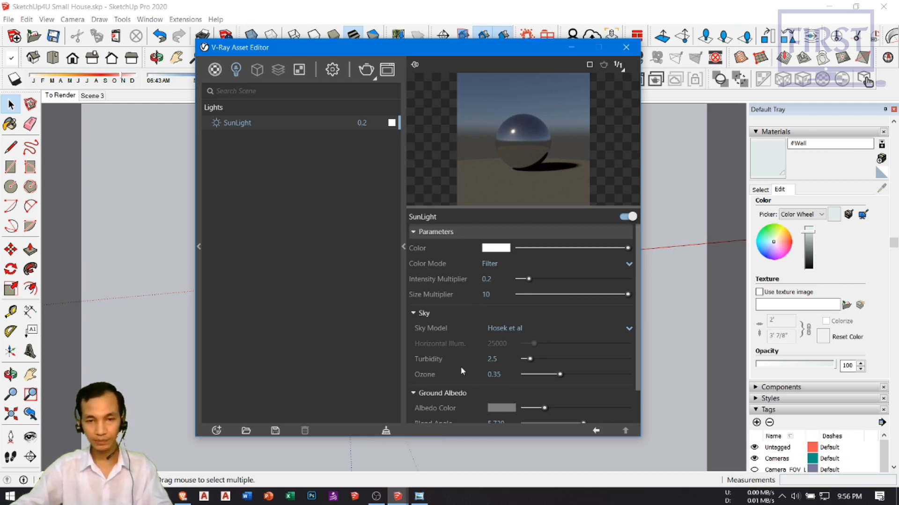
Set the turbidity of the SunLight's sky to 2.3
scroll(454, 347, "down", 2)
scroll(477, 252, "up", 2)
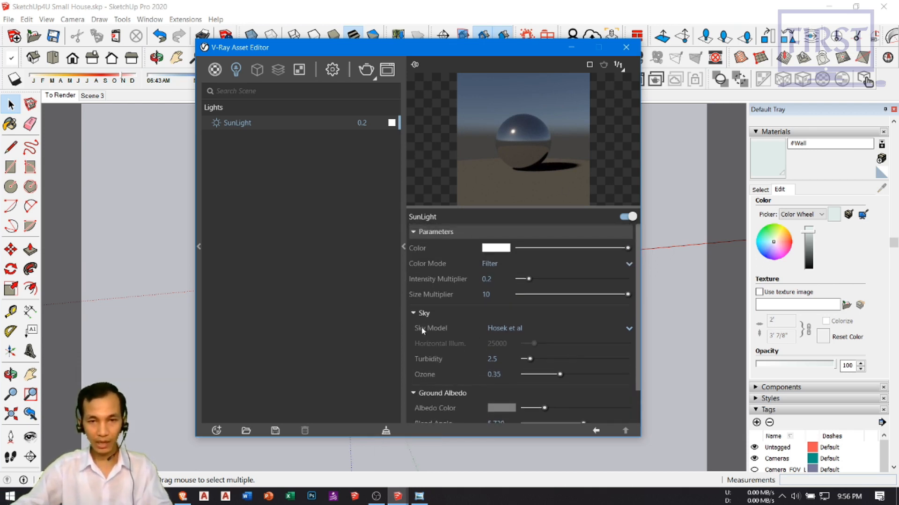
double_click(492, 358)
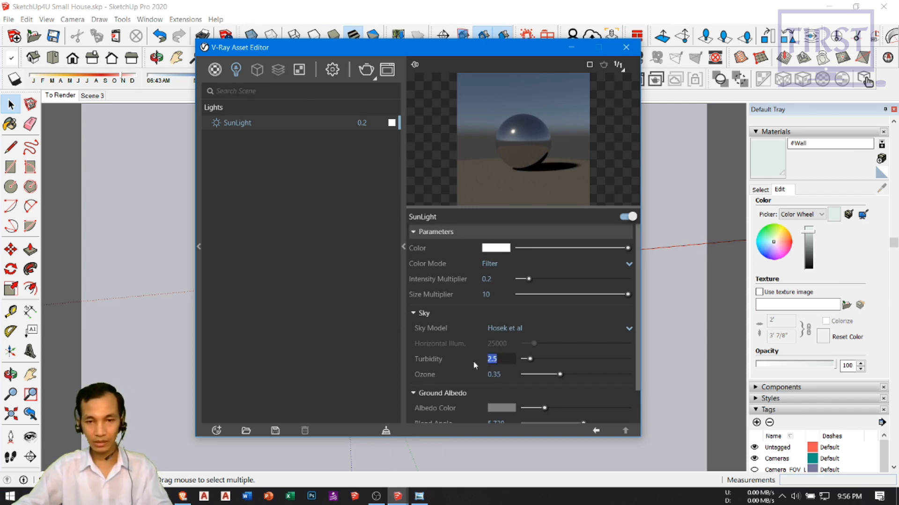
mouse_move(457, 365)
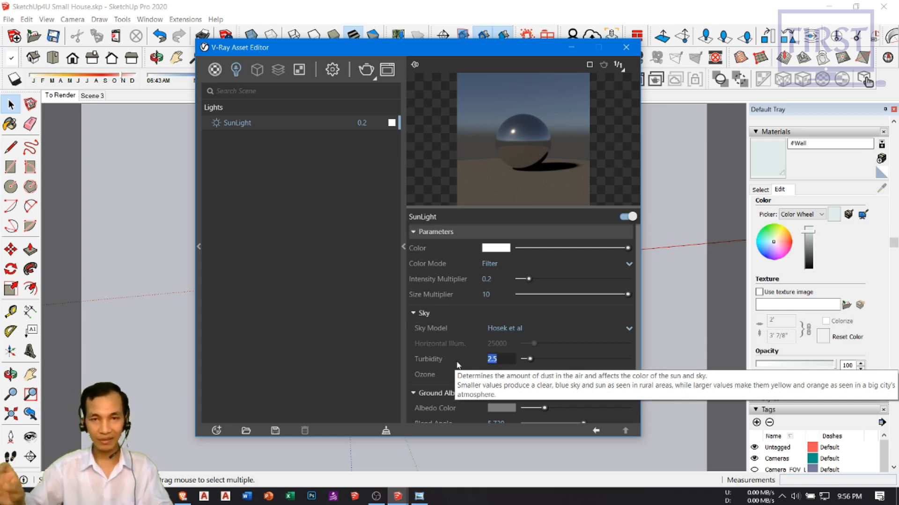
left_click(511, 361)
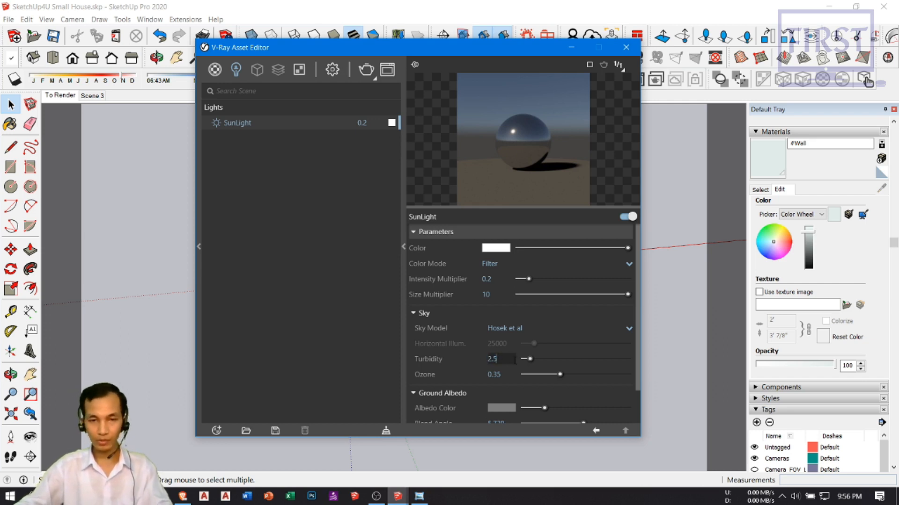
type("2.3")
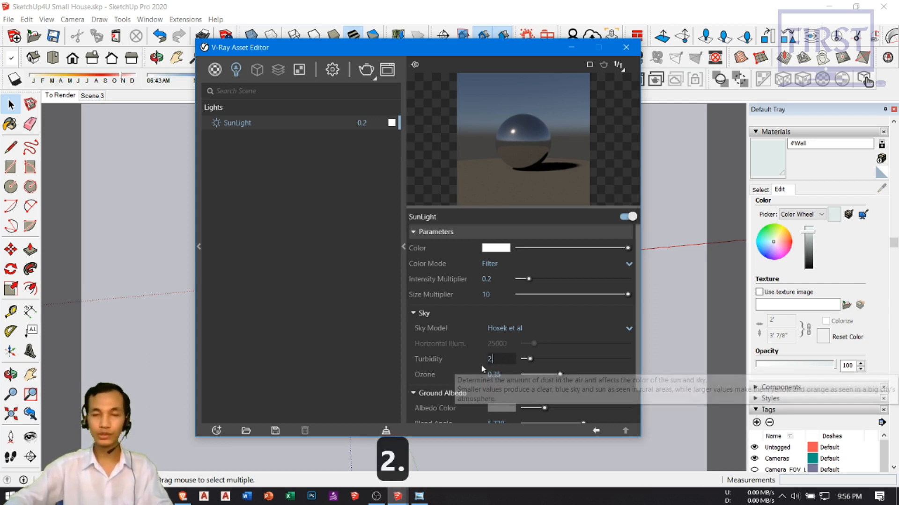
key("Return")
Expand the SunLight's options and switch its shadows off and back on
scroll(458, 390, "down", 1)
scroll(458, 389, "down", 1)
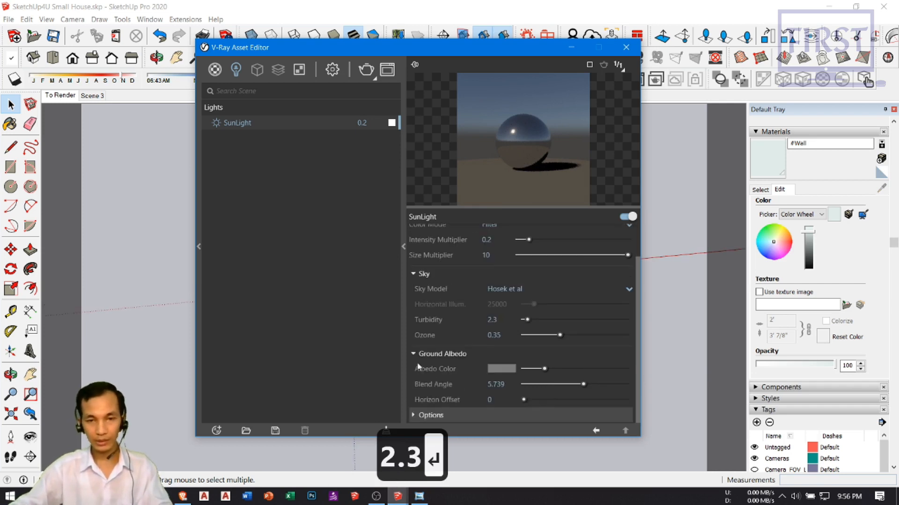
left_click(420, 415)
scroll(466, 393, "down", 3)
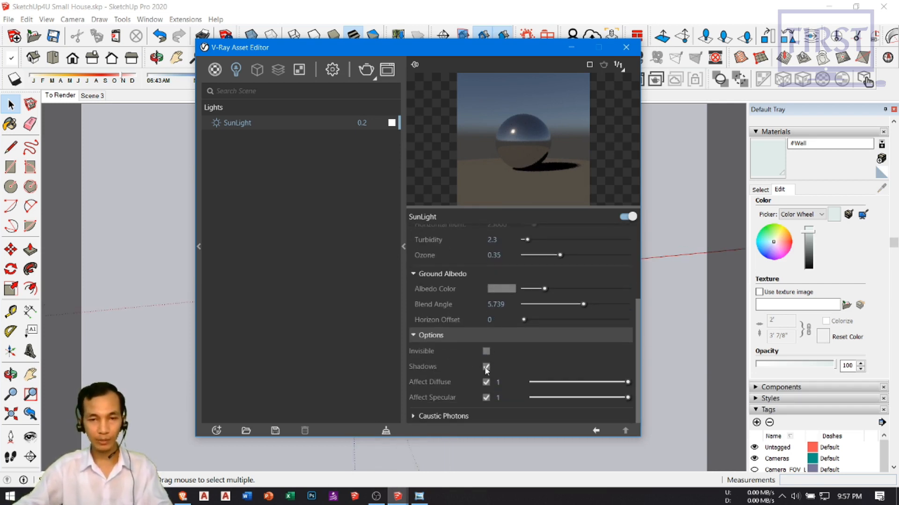
left_click(486, 368)
left_click(486, 367)
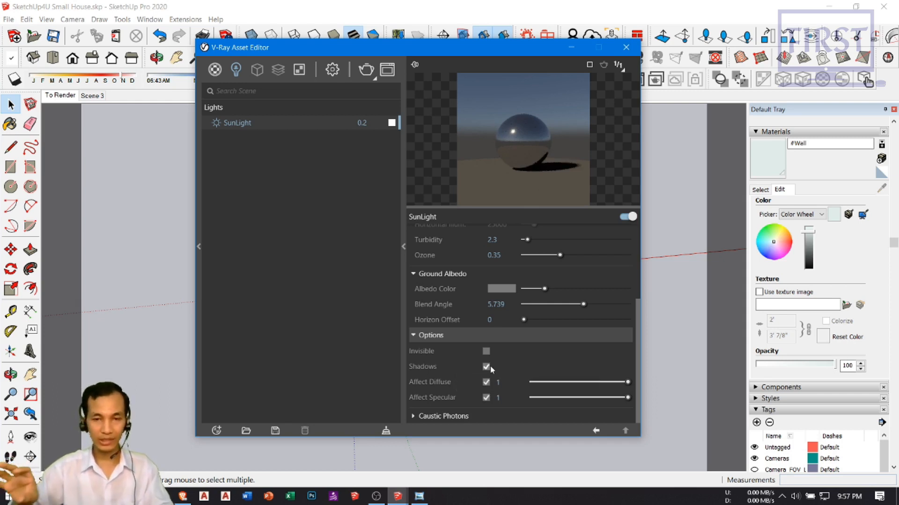
scroll(494, 365, "up", 2)
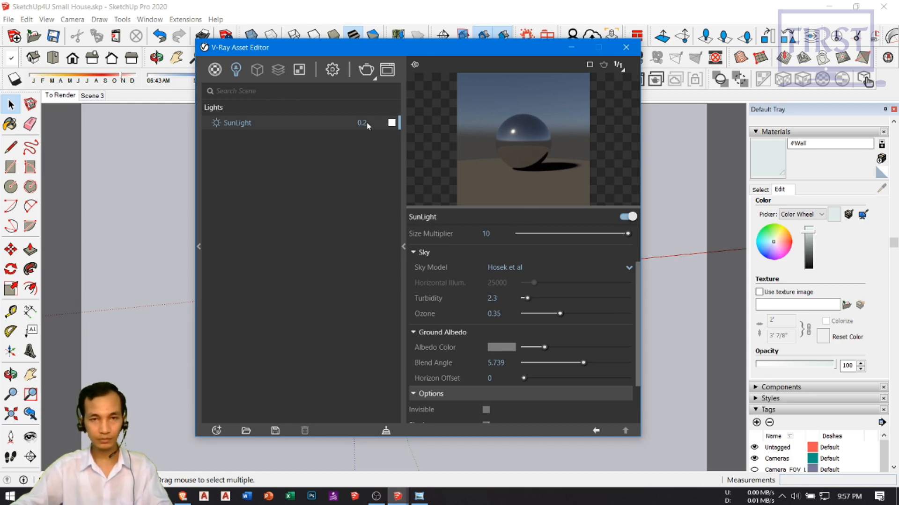
Close the asset editor and place a V-Ray Dome Light on the lawn beside the house
left_click(626, 47)
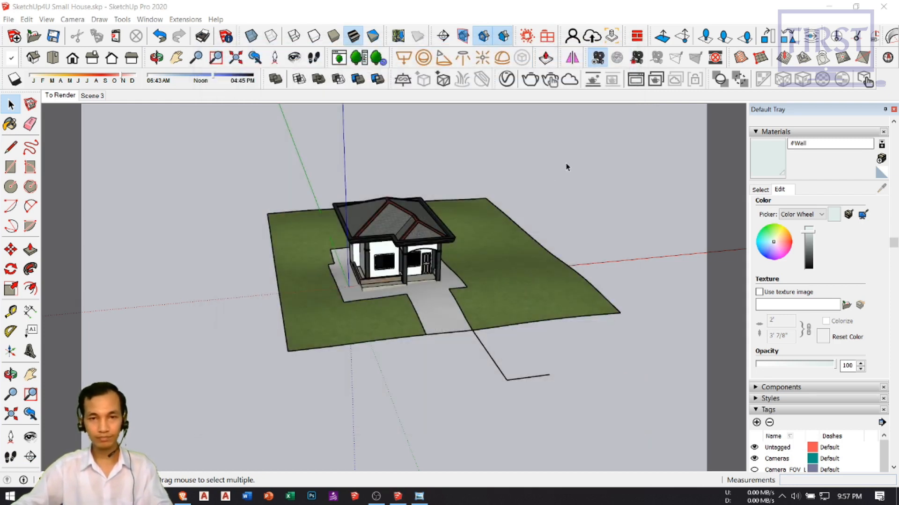
scroll(490, 258, "up", 3)
middle_click_drag(496, 267, 438, 275)
middle_click_drag(575, 197, 452, 196)
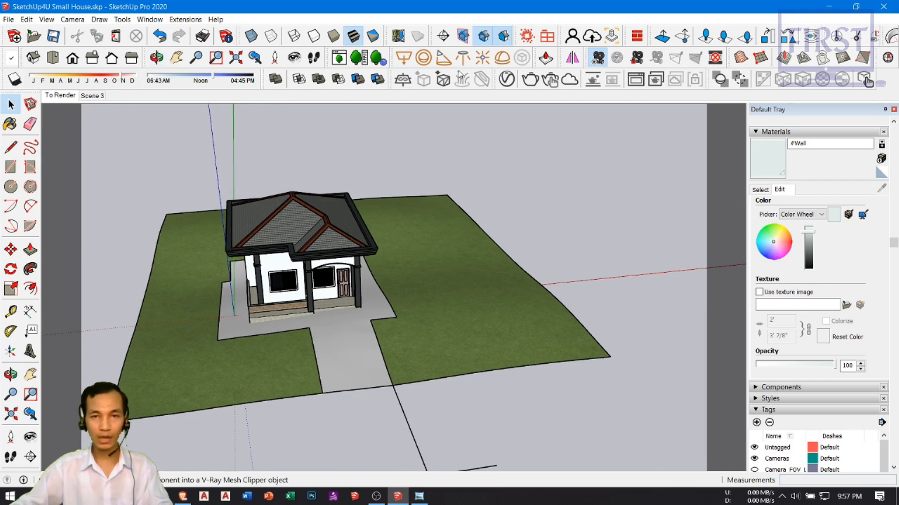
left_click(502, 57)
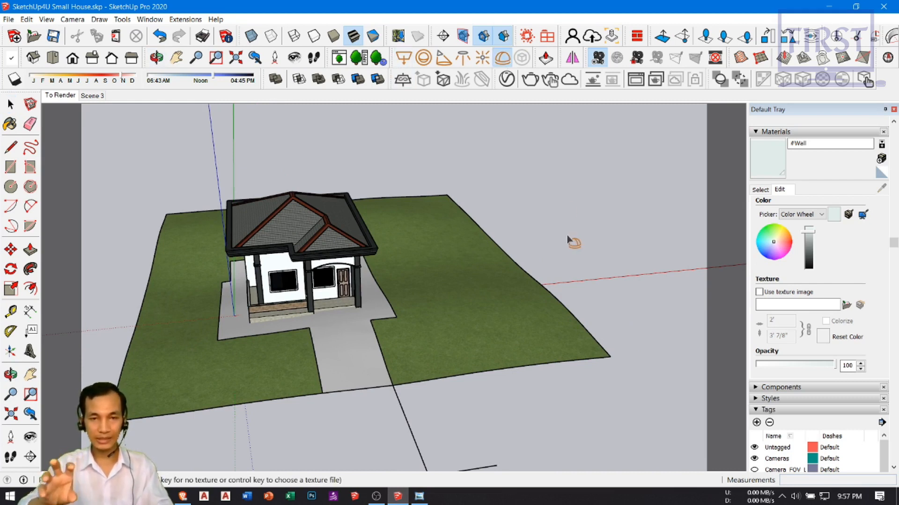
scroll(555, 251, "down", 3)
scroll(529, 285, "up", 2)
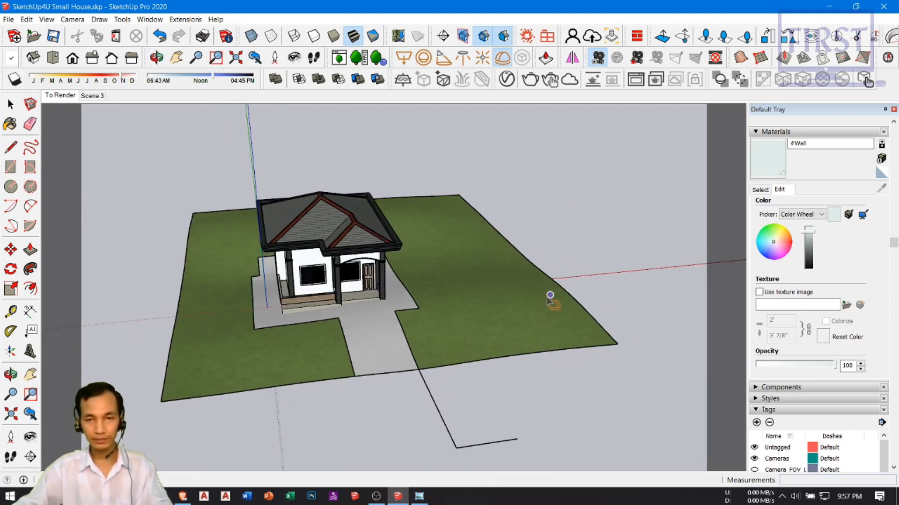
left_click(496, 299)
scroll(482, 310, "up", 4)
middle_click_drag(557, 305, 444, 301)
scroll(474, 293, "up", 2)
left_click(474, 293)
left_click(622, 172)
Reopen the V-Ray Asset Editor and set the Dome Light's intensity to 20
scroll(501, 287, "down", 2)
middle_click_drag(501, 286, 440, 304)
left_click(506, 79)
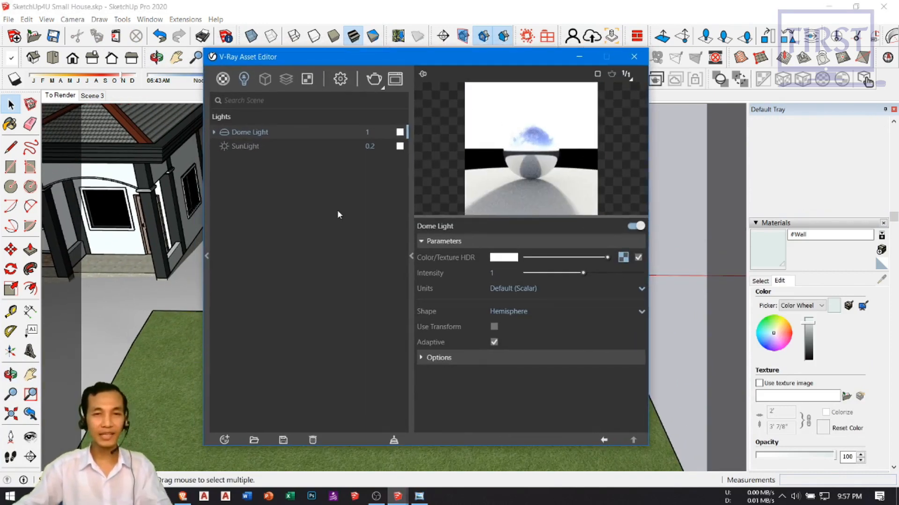
left_click_drag(401, 61, 318, 55)
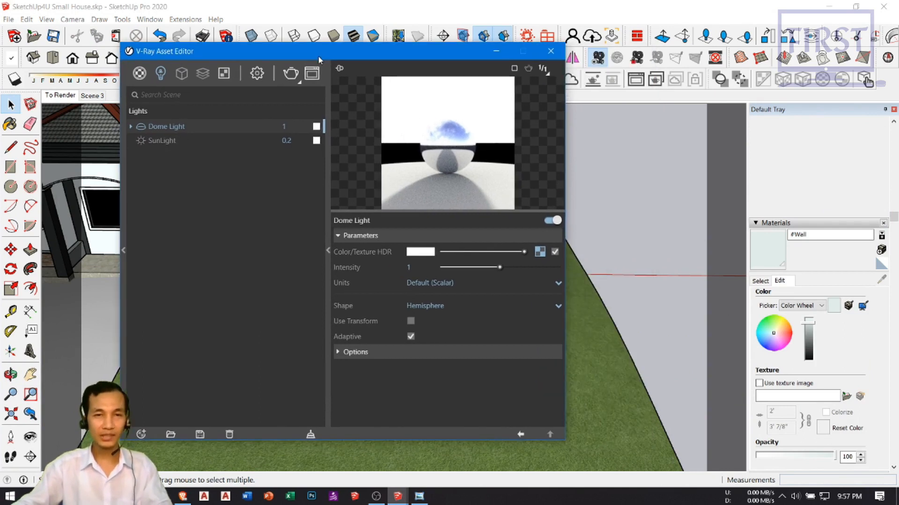
double_click(284, 126)
type("20")
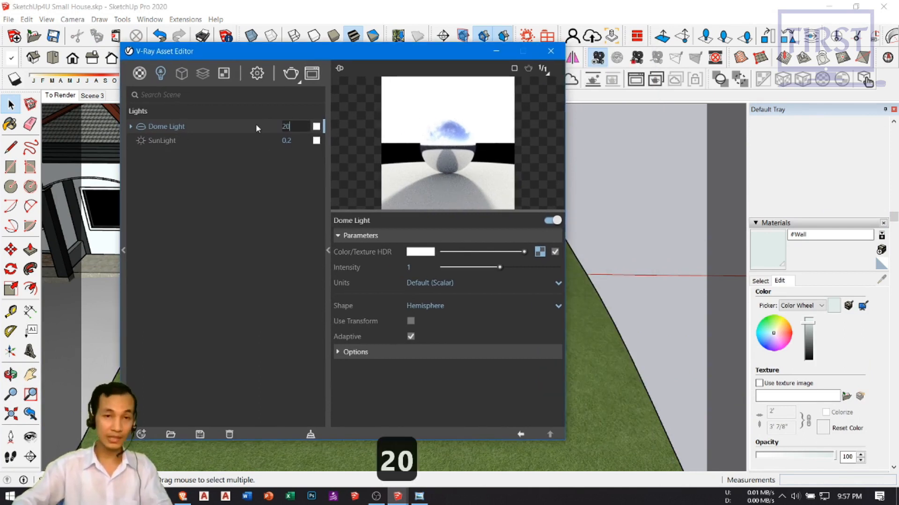
key("Return")
left_click_drag(366, 46, 362, 78)
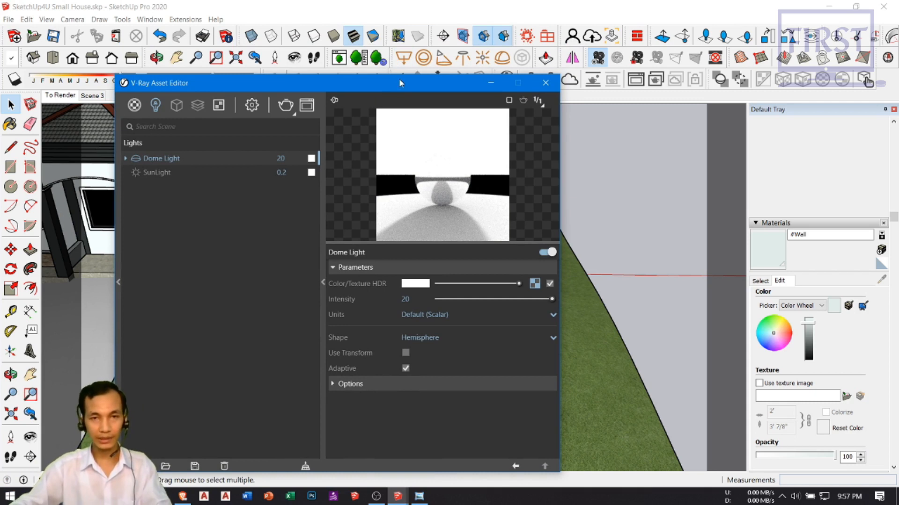
Load monte_scherbelino_2k.hdr from the Desktop as the Dome Light's HDR texture
left_click_drag(362, 83, 344, 57)
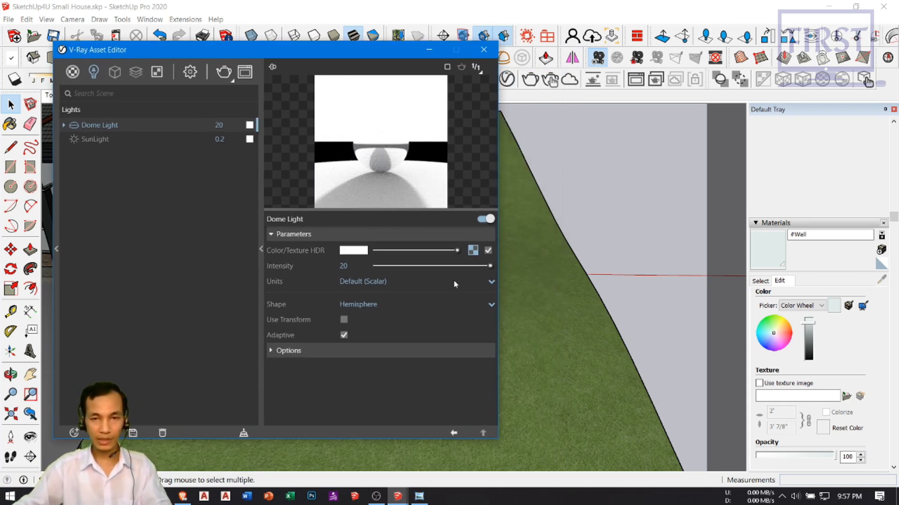
left_click(473, 252)
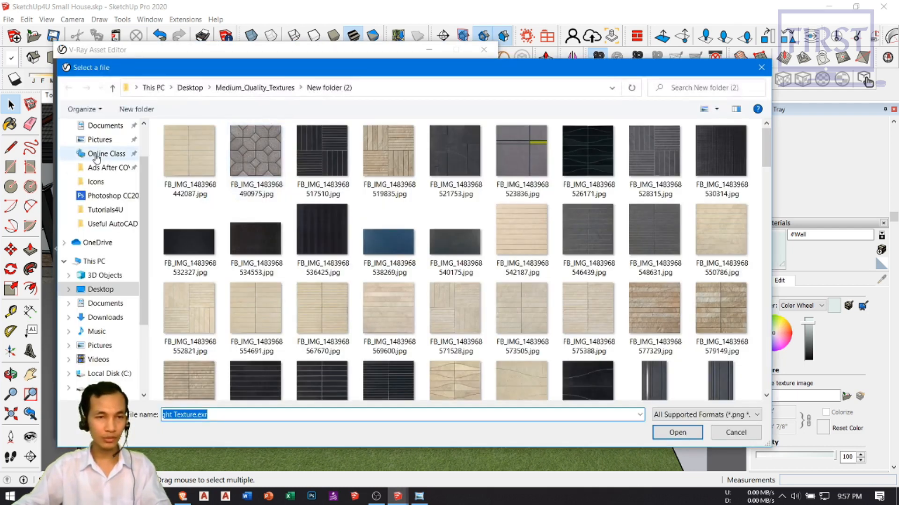
scroll(99, 157, "up", 2)
left_click(96, 151)
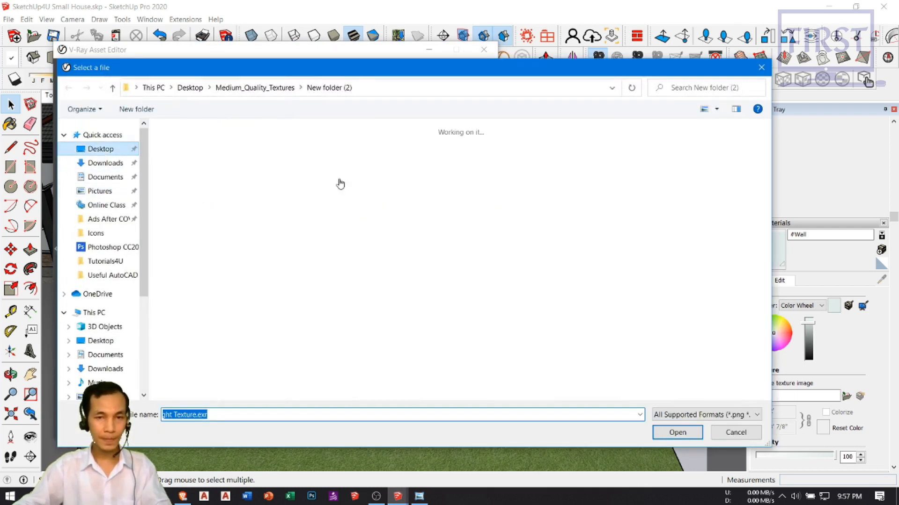
left_click(598, 348)
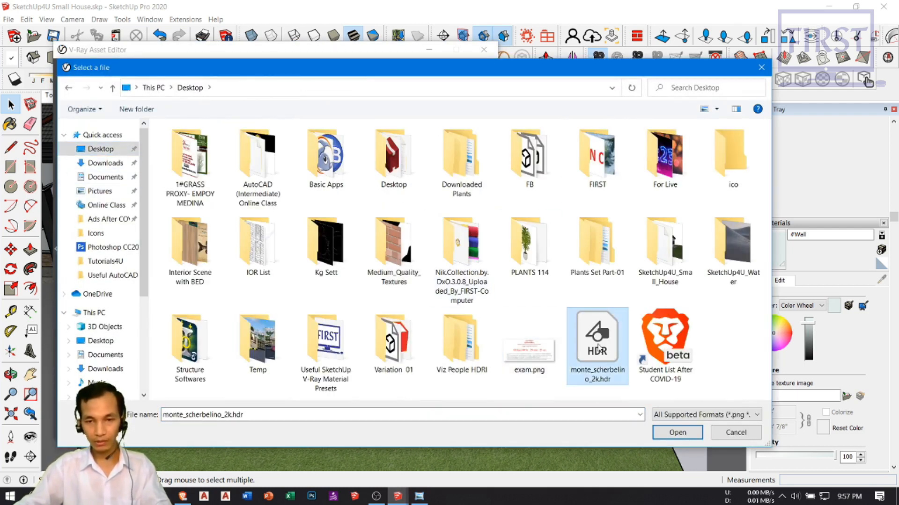
double_click(598, 347)
left_click_drag(370, 56, 495, 46)
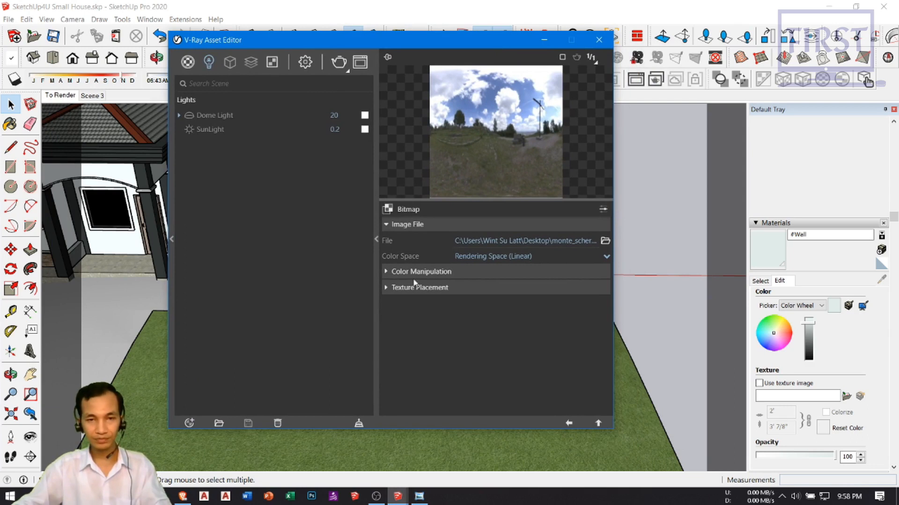
Examine the HDR bitmap's texture placement settings and return to the Dome Light's parameters
left_click(392, 288)
scroll(447, 262, "down", 3)
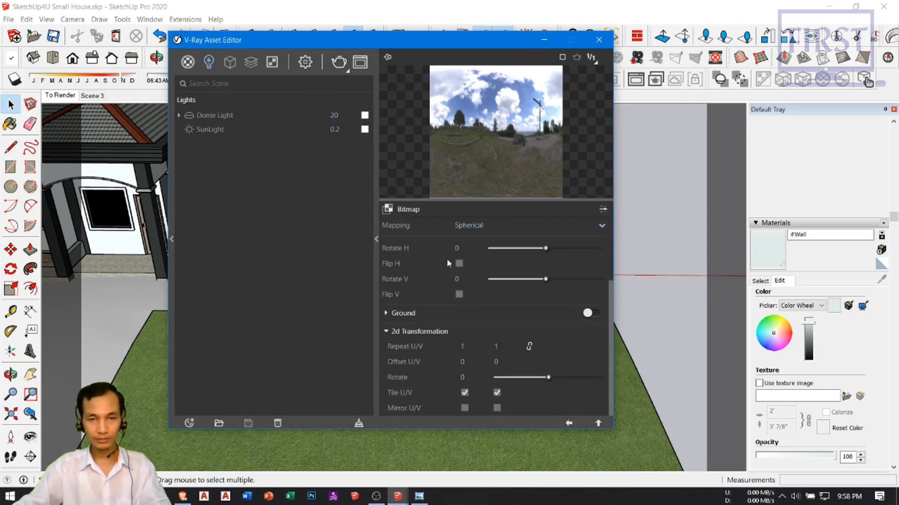
scroll(446, 262, "up", 3)
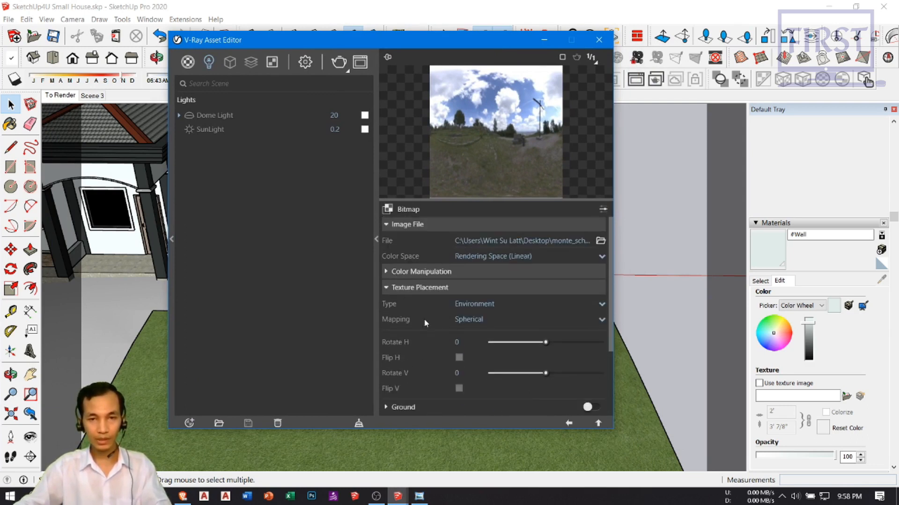
scroll(424, 319, "down", 3)
scroll(423, 293, "up", 3)
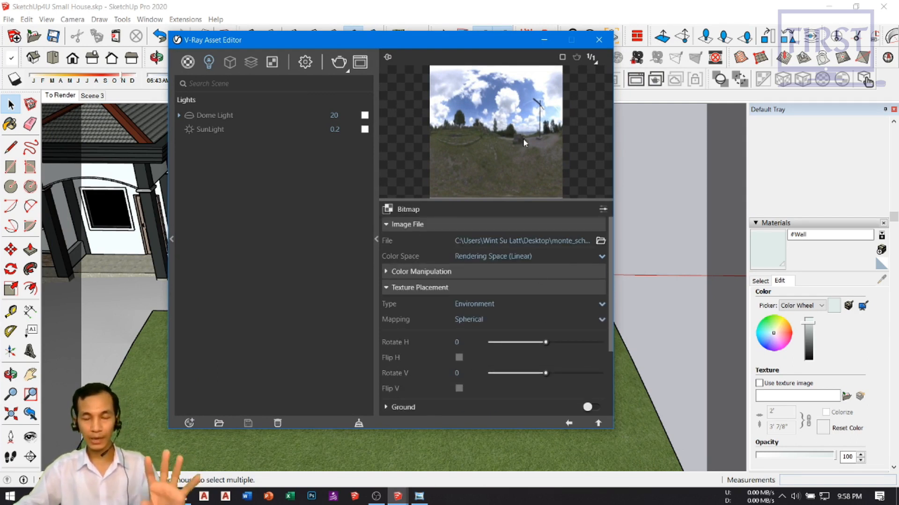
scroll(533, 262, "down", 3)
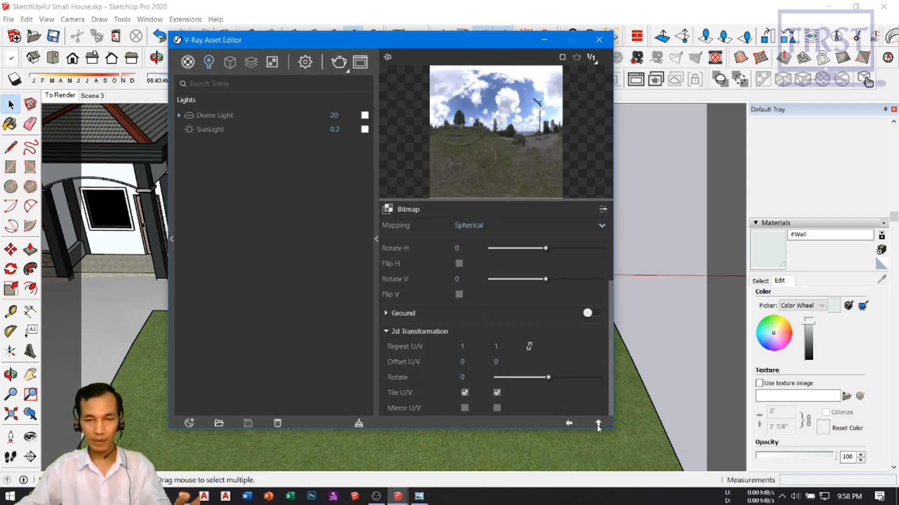
left_click(569, 423)
Set the Dome Light's shape to Sphere and reselect the light to refresh its preview
left_click_drag(467, 256, 364, 282)
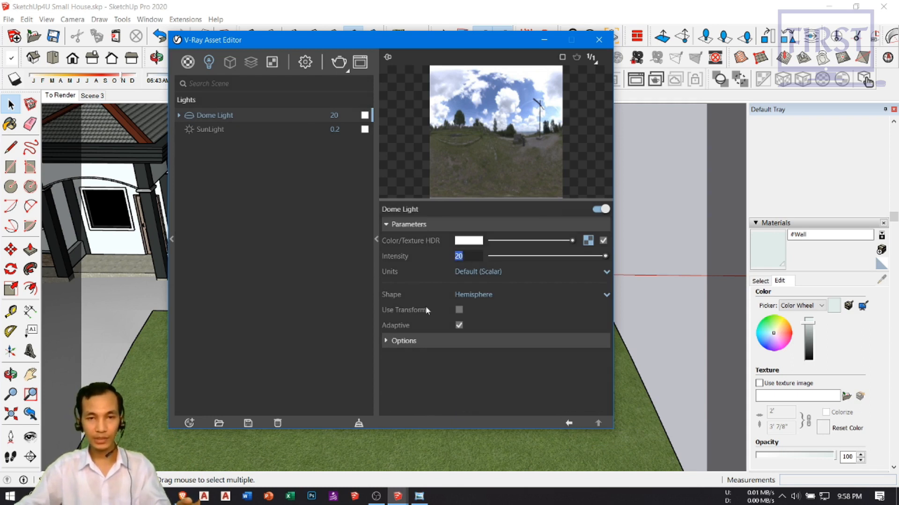
left_click(479, 294)
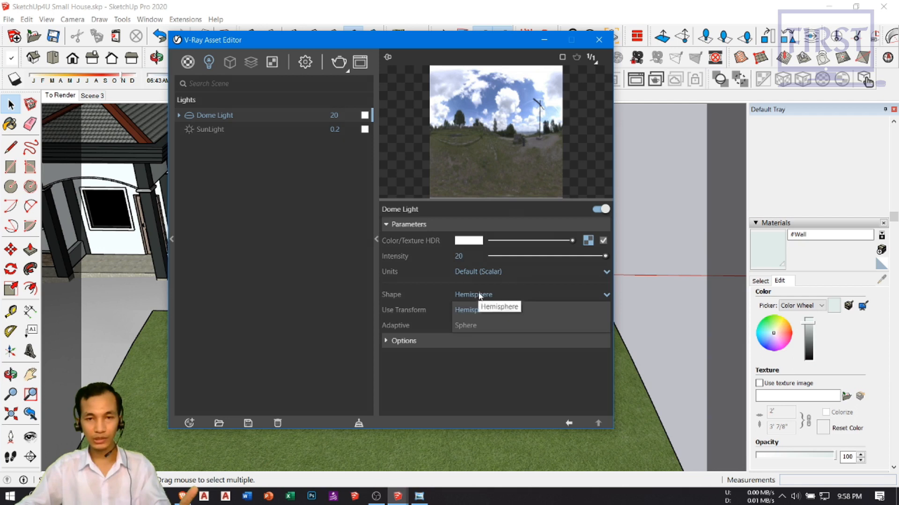
left_click(466, 327)
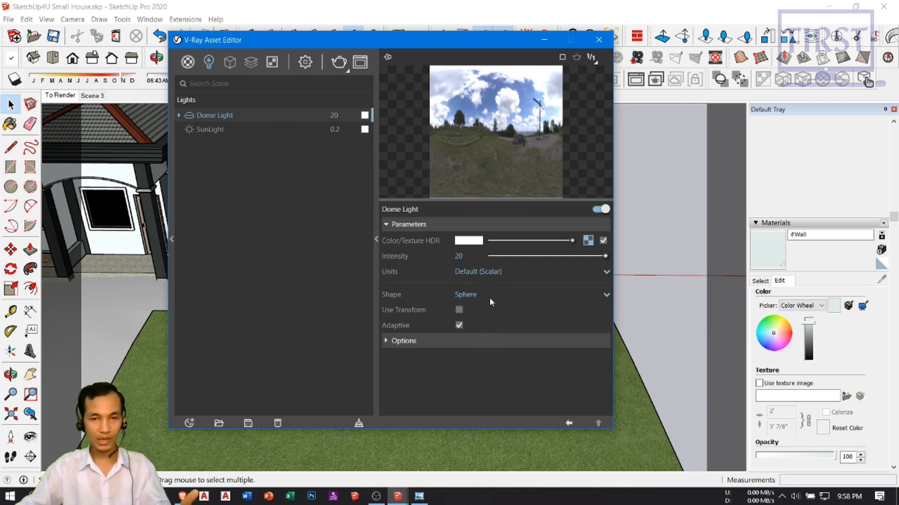
left_click(221, 131)
left_click(209, 115)
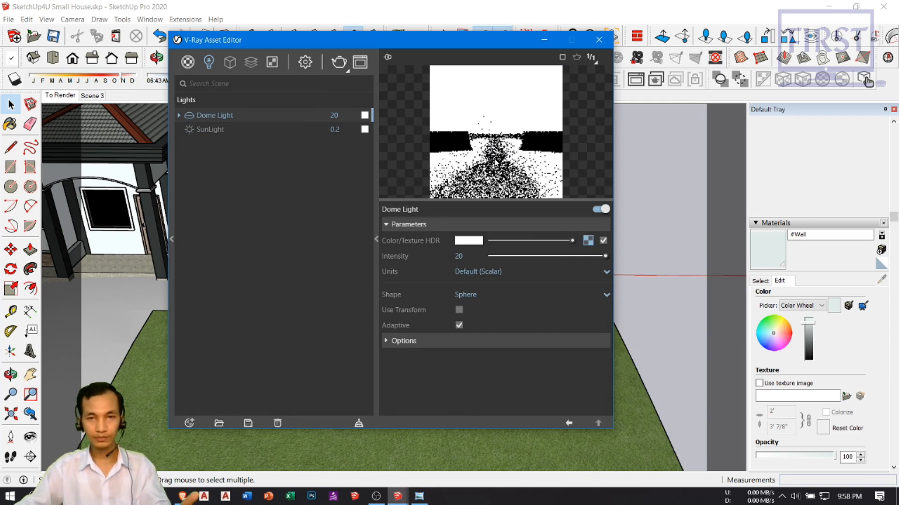
left_click_drag(481, 47, 472, 53)
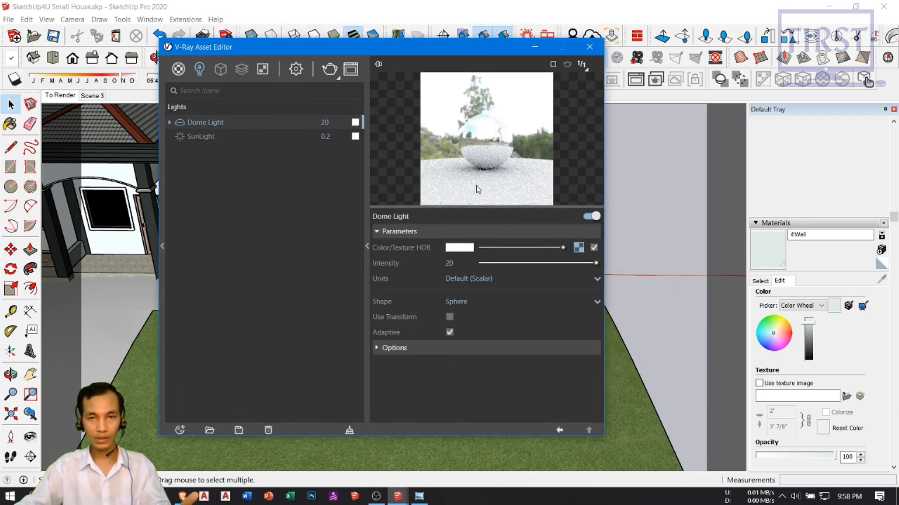
left_click(465, 302)
left_click(447, 306)
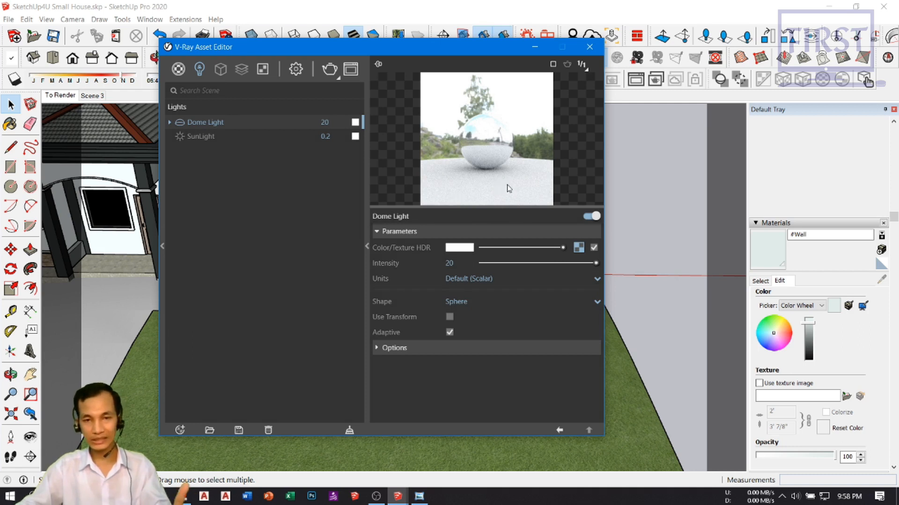
Expand the Dome Light's options and turn off its shadows
left_click(388, 349)
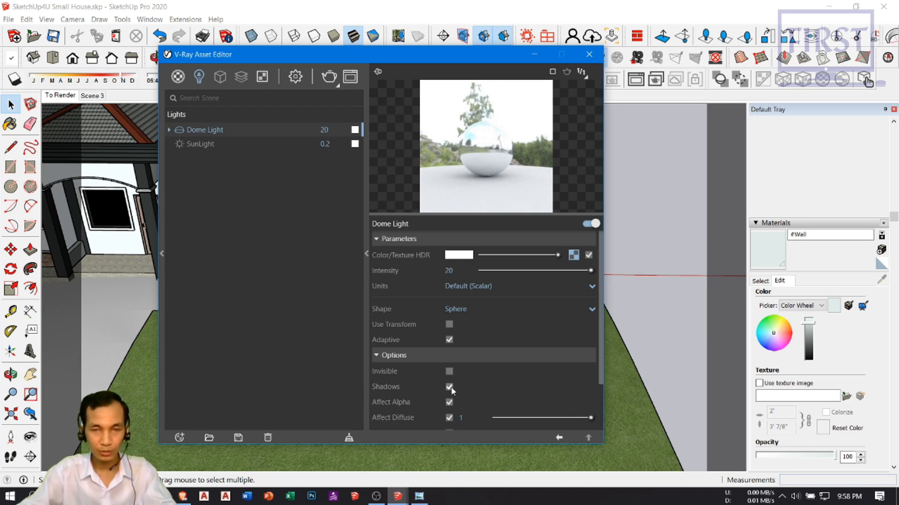
left_click_drag(371, 56, 453, 53)
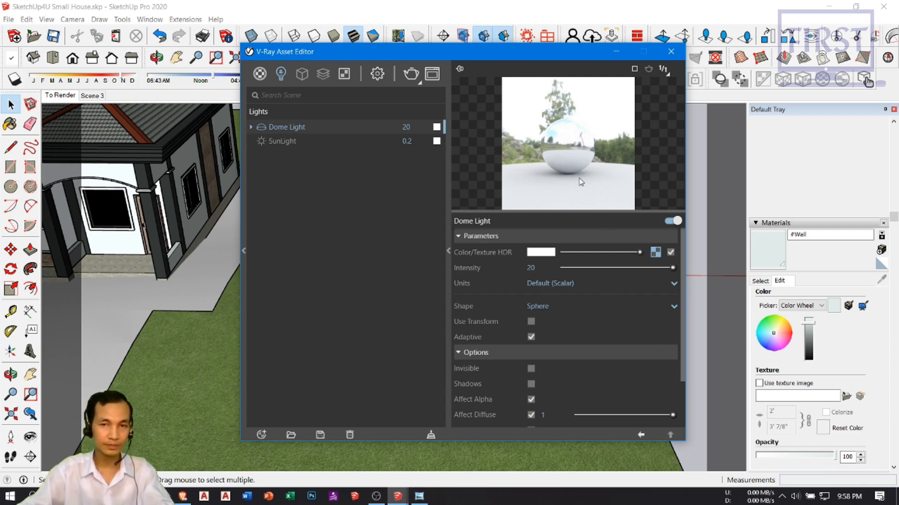
left_click_drag(552, 63, 499, 45)
scroll(464, 368, "down", 2)
scroll(444, 337, "up", 2)
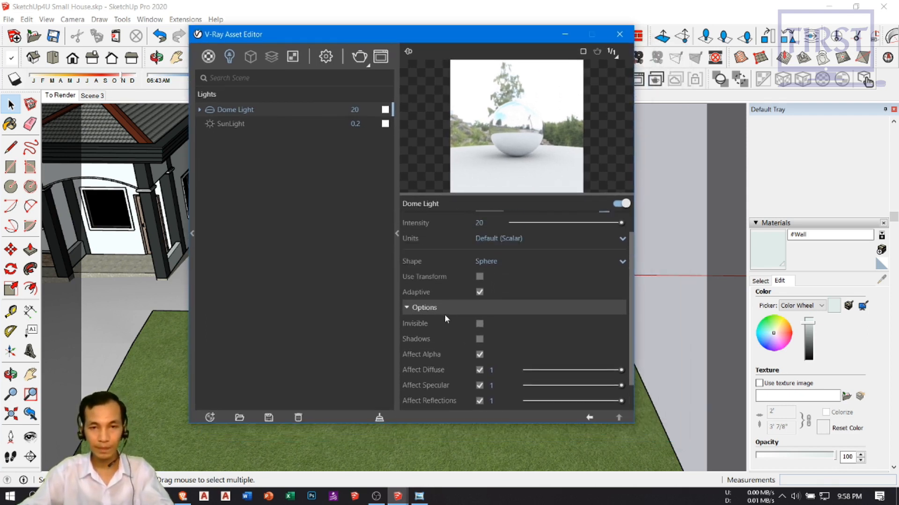
mouse_move(497, 36)
left_mouse_down()
mouse_move(446, 50)
mouse_move(627, 49)
mouse_move(609, 49)
left_mouse_up()
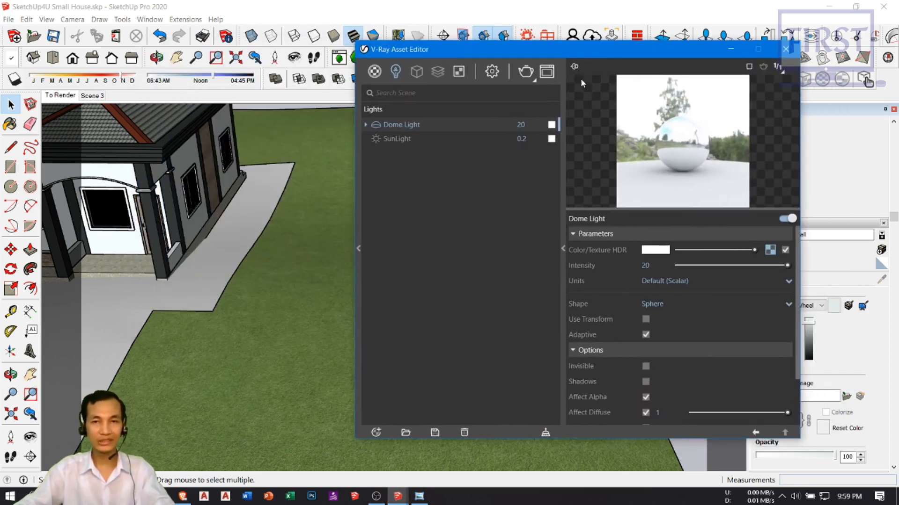
Open the V-Ray render settings and turn off progressive rendering
left_click(492, 72)
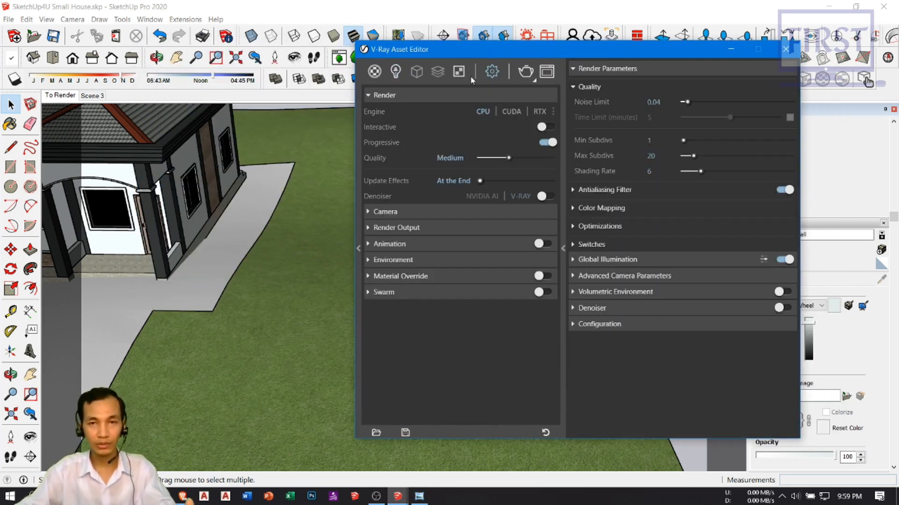
left_click_drag(529, 50, 407, 29)
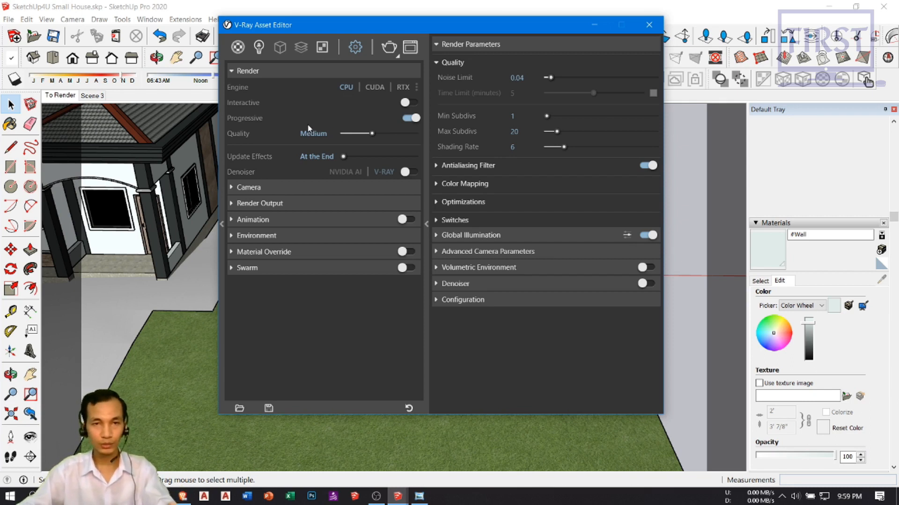
left_click_drag(382, 27, 397, 35)
left_click(427, 126)
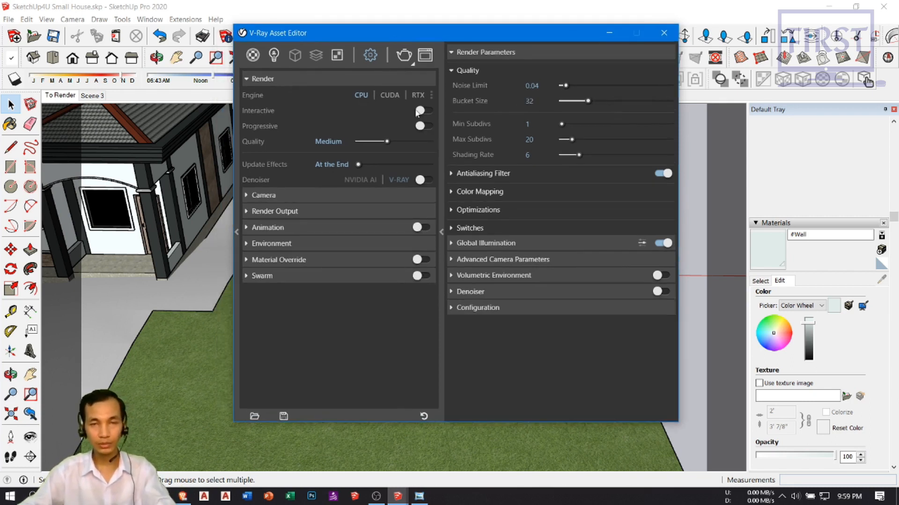
left_click_drag(452, 35, 688, 78)
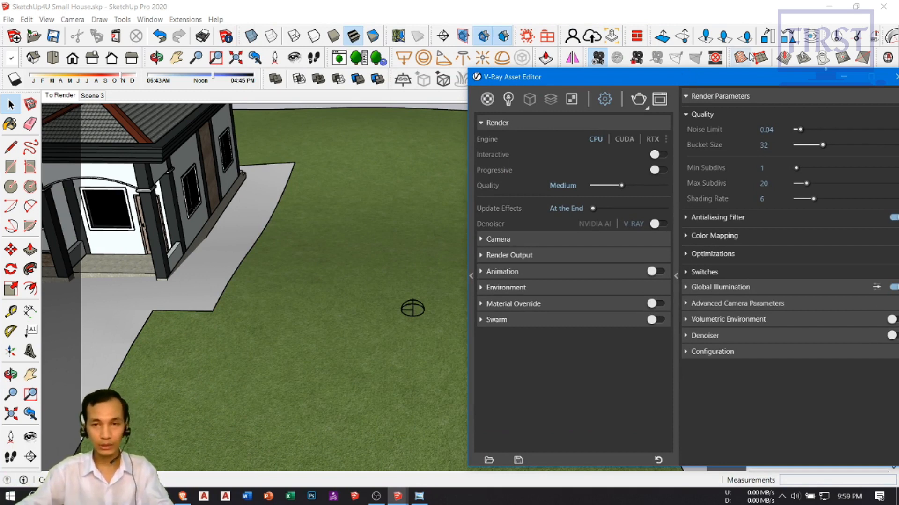
Lower the render quality to Low+ and enable the V-Ray denoiser
left_click_drag(731, 82, 682, 81)
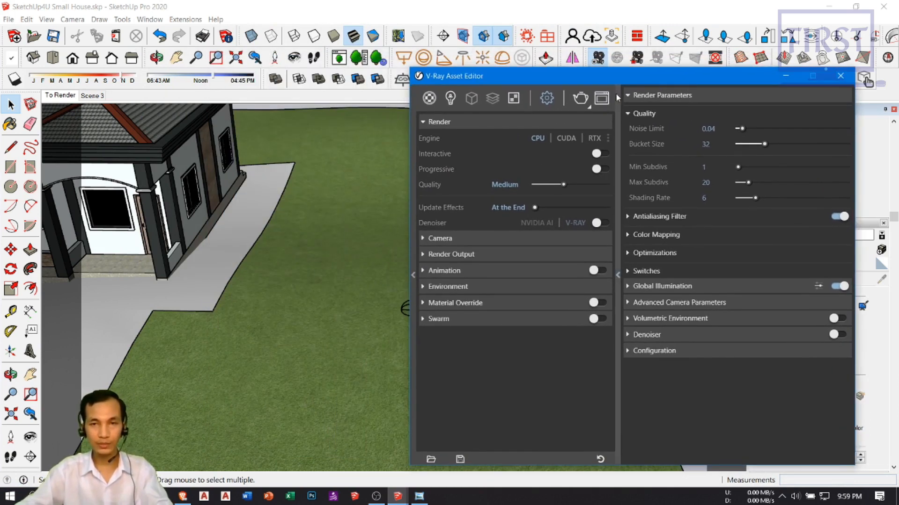
left_click_drag(618, 80, 571, 50)
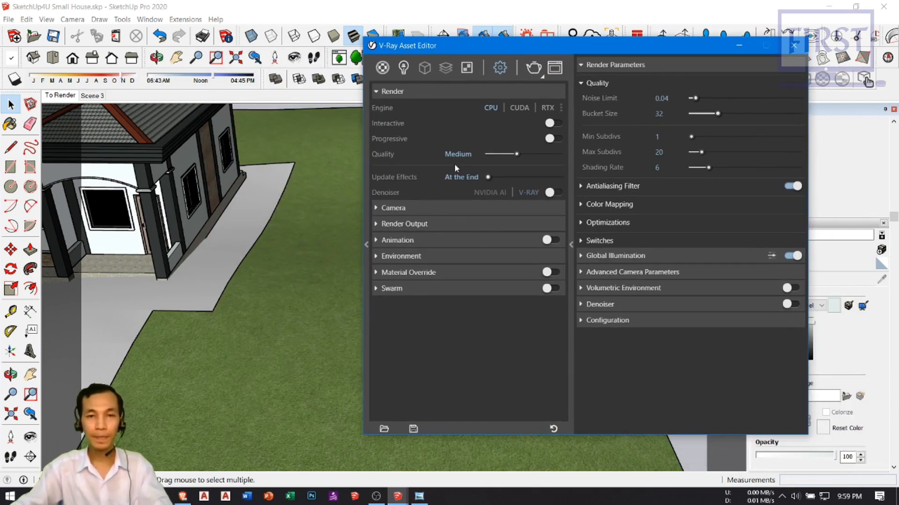
left_click_drag(540, 46, 471, 65)
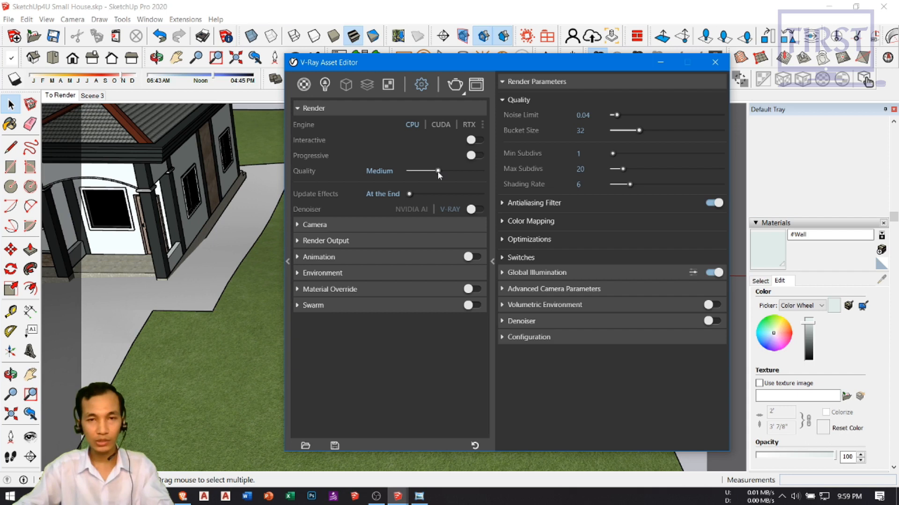
mouse_move(440, 171)
left_mouse_down()
mouse_move(422, 173)
mouse_move(453, 174)
mouse_move(440, 176)
left_mouse_up()
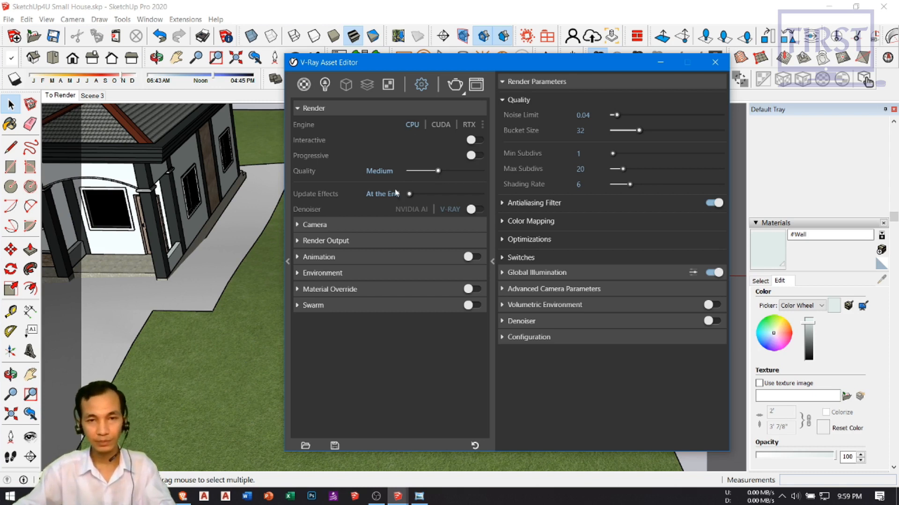
left_click_drag(440, 170, 423, 172)
left_click_drag(490, 65, 447, 49)
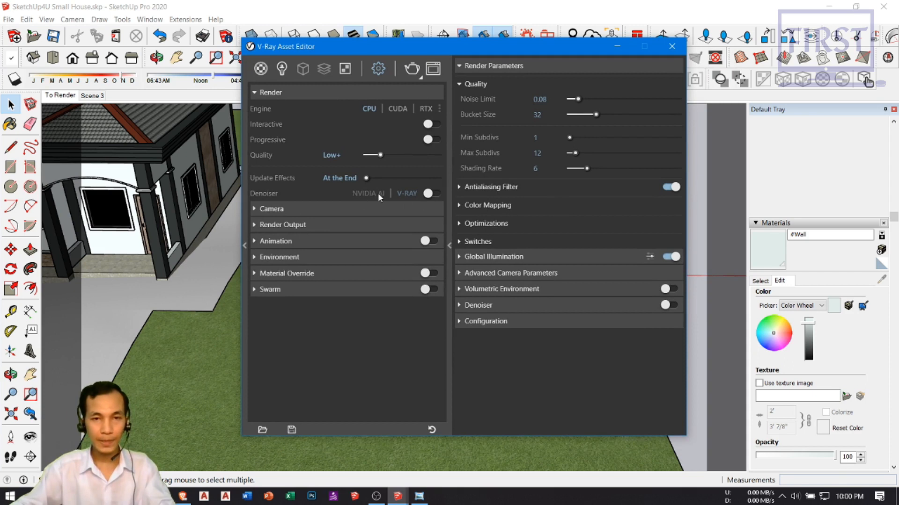
left_click(440, 194)
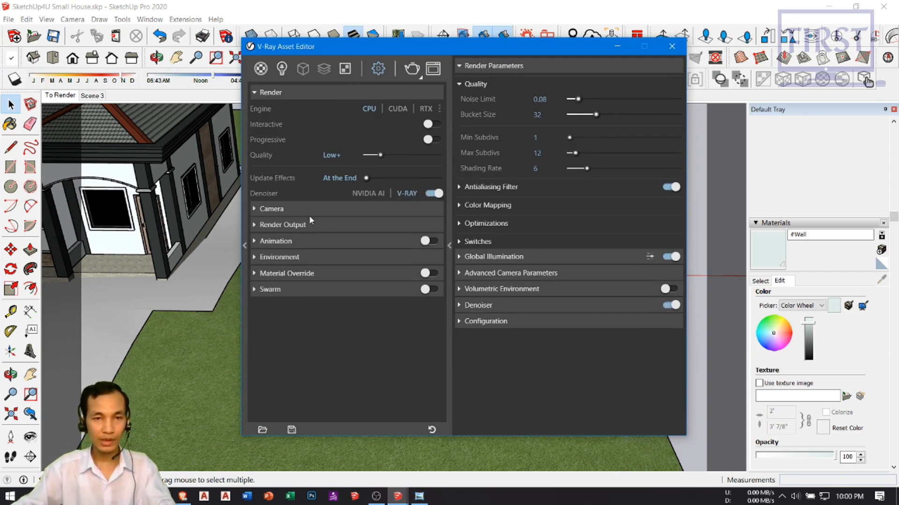
Expand the render camera settings and set both exposure value and white balance to Auto
left_click(272, 209)
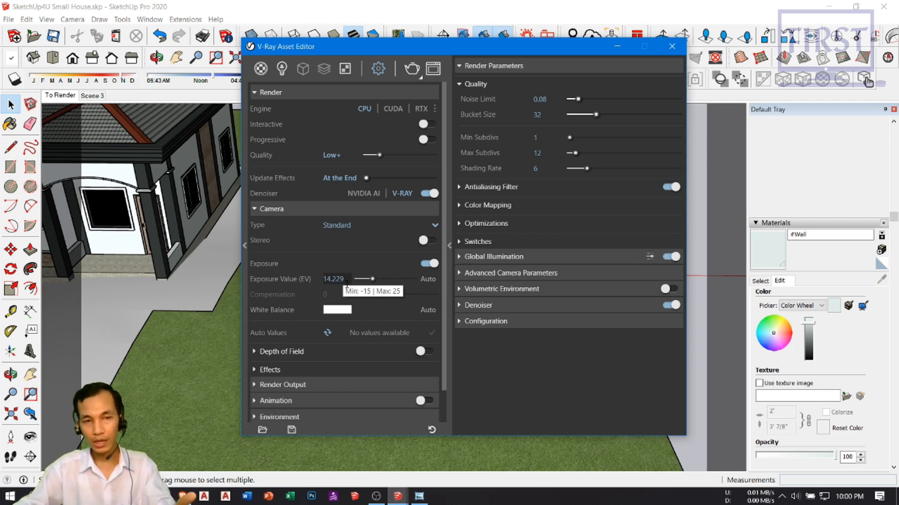
left_click(428, 280)
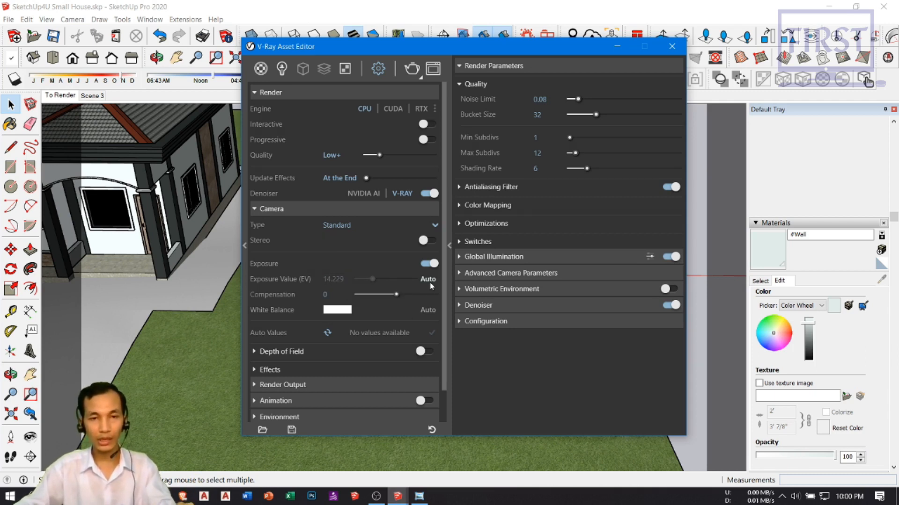
left_click(427, 311)
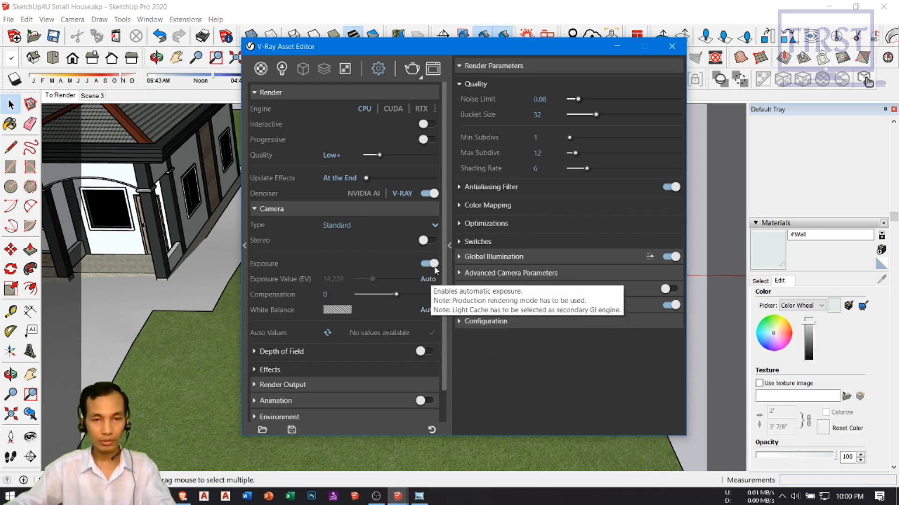
Expand the render output settings and turn on the safe frame
scroll(429, 269, "down", 1)
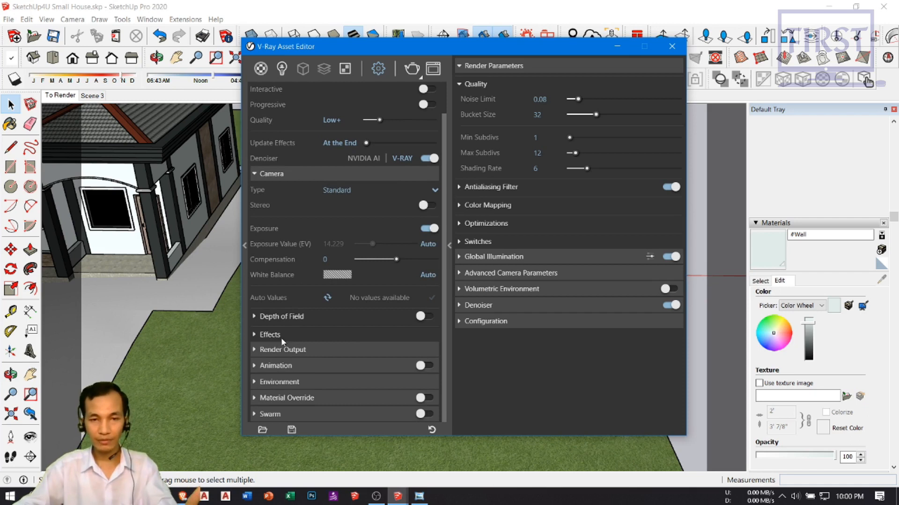
left_click(296, 352)
scroll(297, 355, "down", 3)
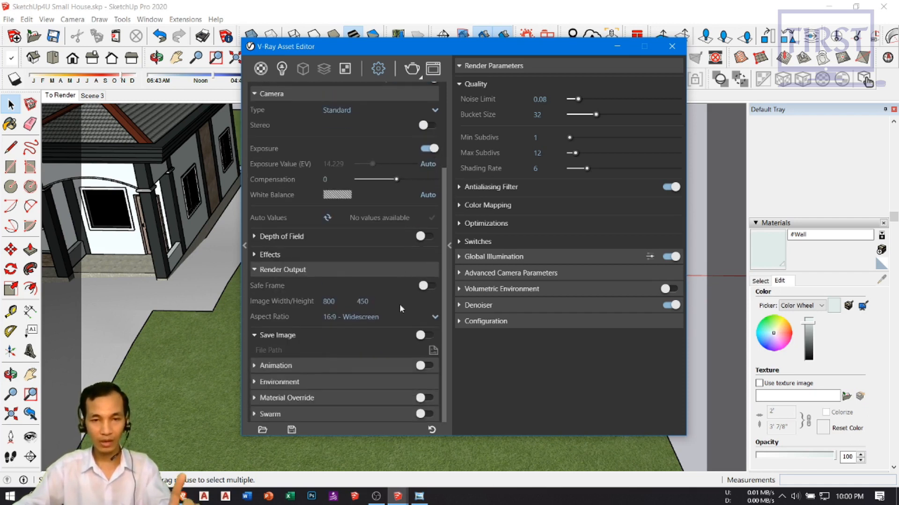
left_click(427, 286)
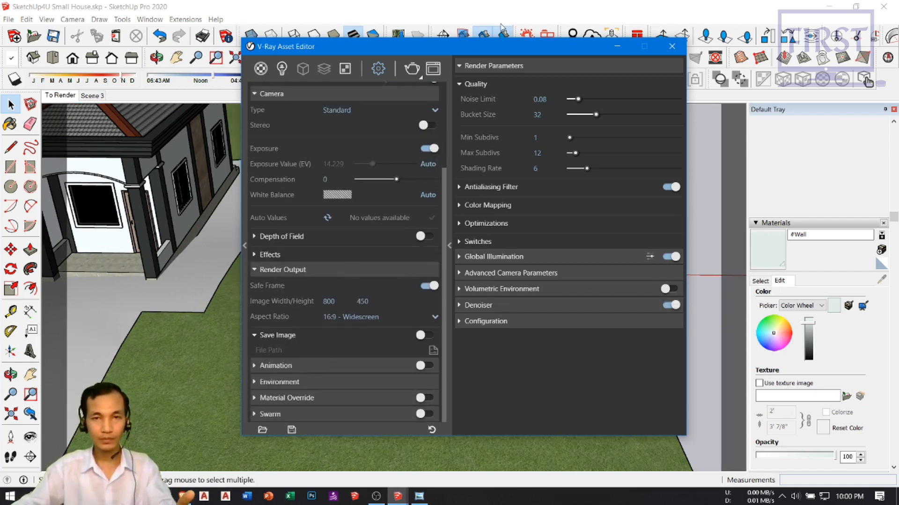
Switch to the To Render scene and move the V-Ray Asset Editor aside to check the framing of the house
left_click_drag(496, 50, 619, 48)
left_click(57, 96)
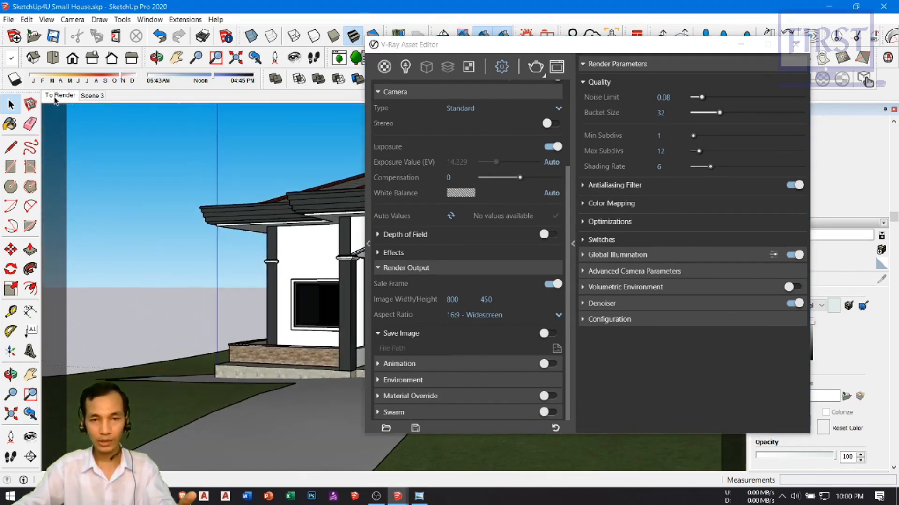
left_click_drag(611, 48, 541, 31)
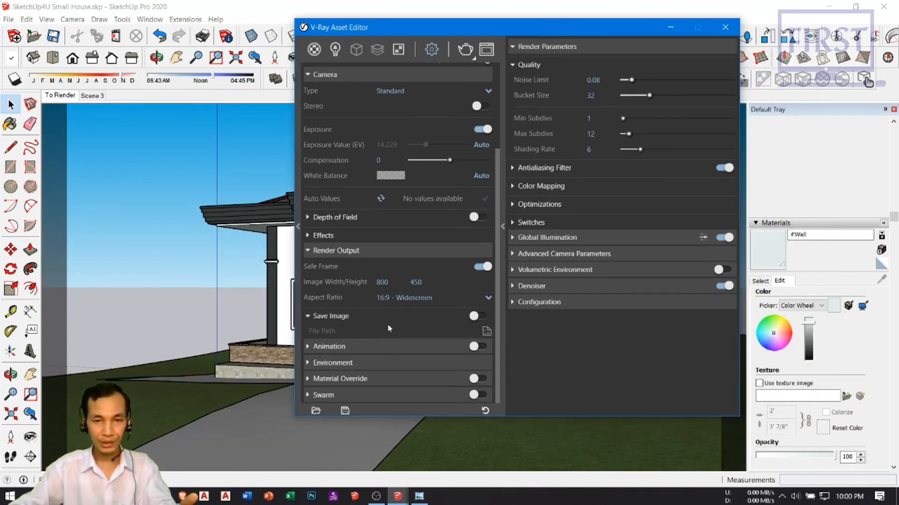
left_click_drag(577, 35, 798, 45)
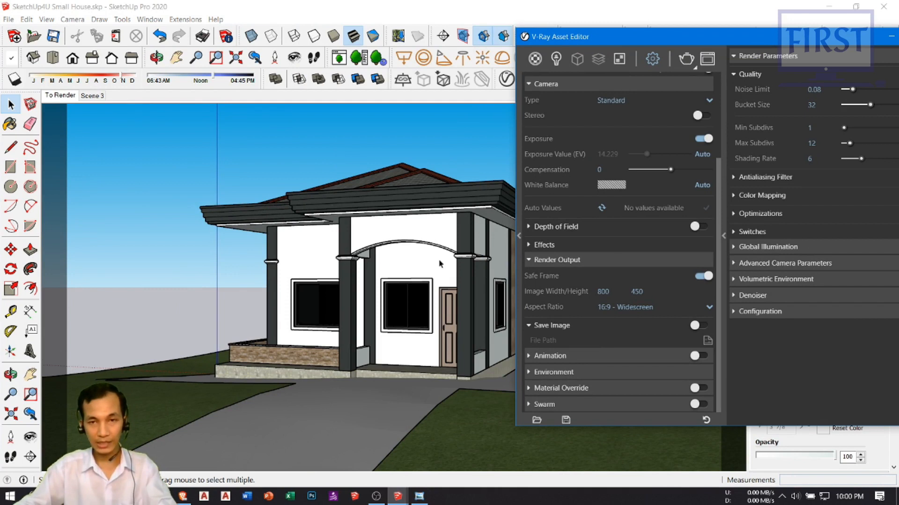
left_click_drag(745, 34, 527, 45)
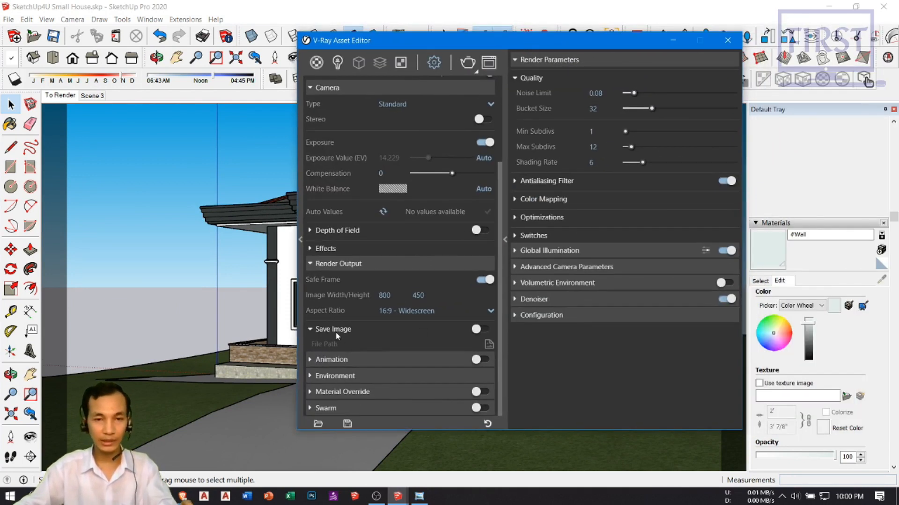
Change the render output to a custom aspect ratio of 1.7 to 1
left_click(422, 316)
left_click(396, 296)
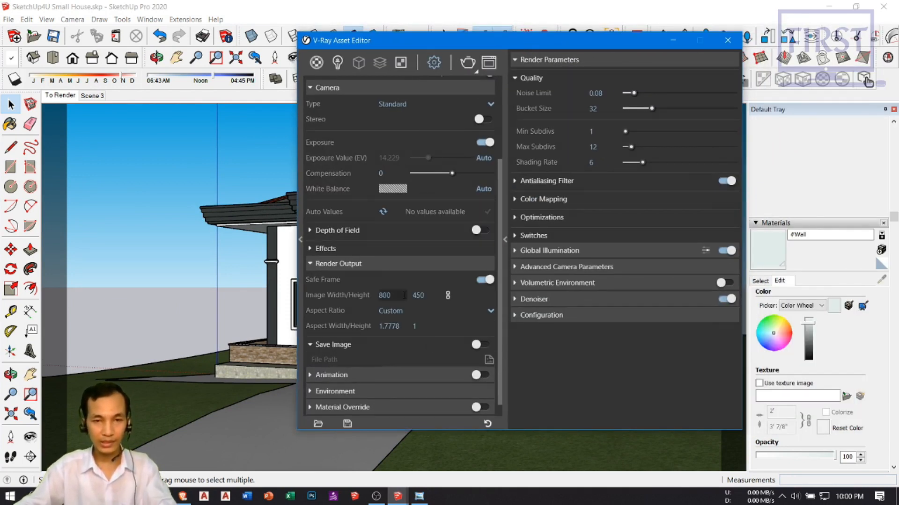
left_click_drag(404, 326, 354, 328)
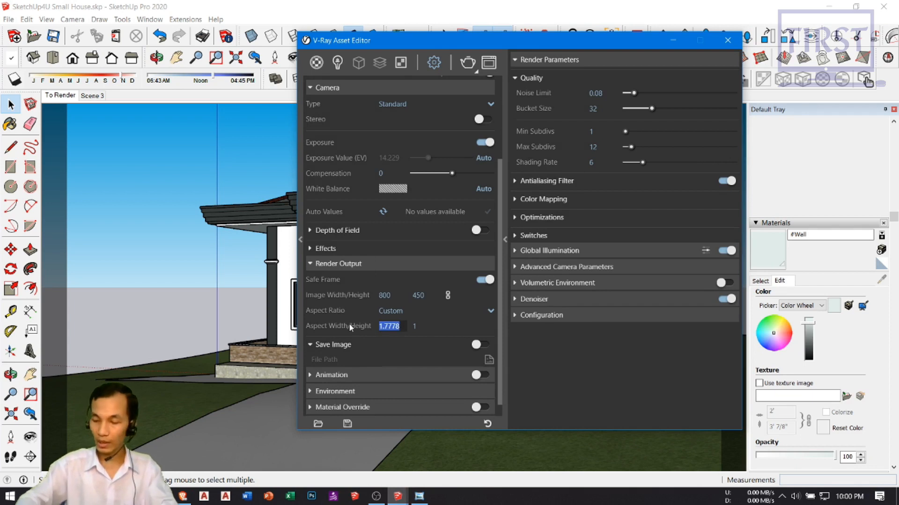
type("1.7")
key("Return")
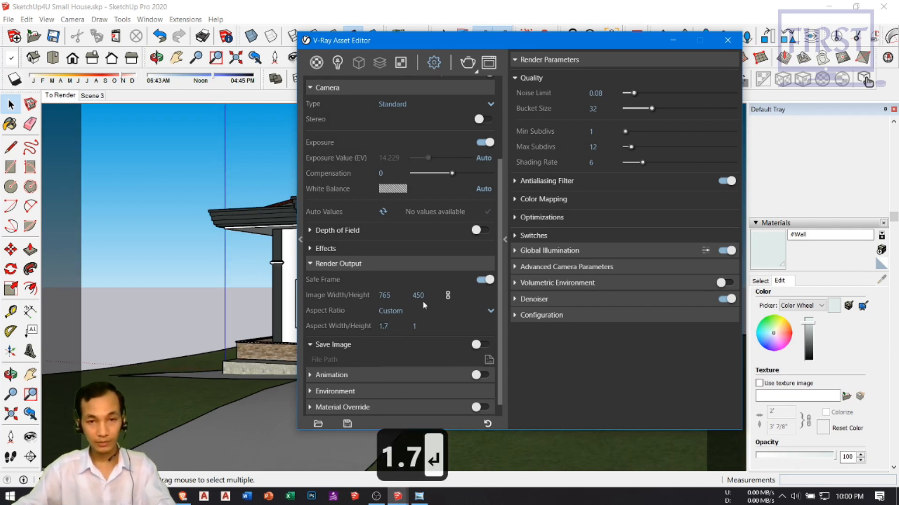
Set the render image width to 800 pixels and collapse the Save Image settings
left_click_drag(392, 295, 336, 297)
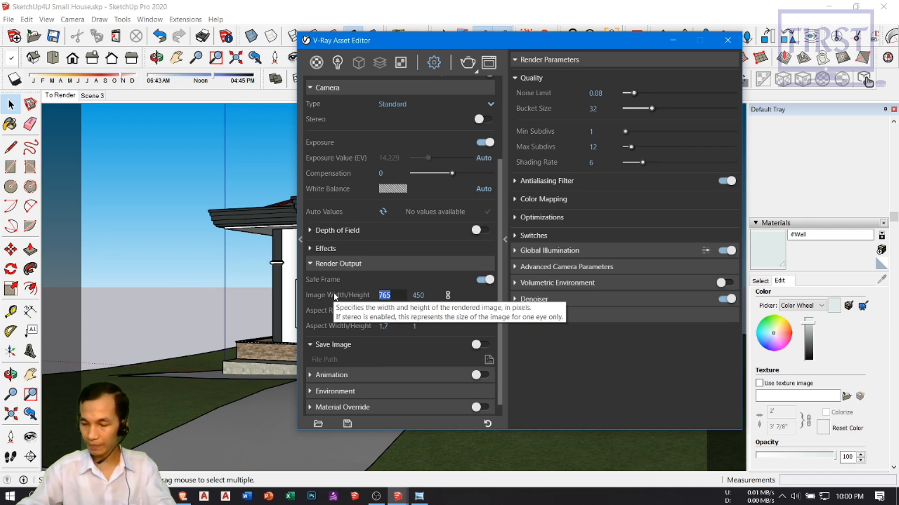
type("800")
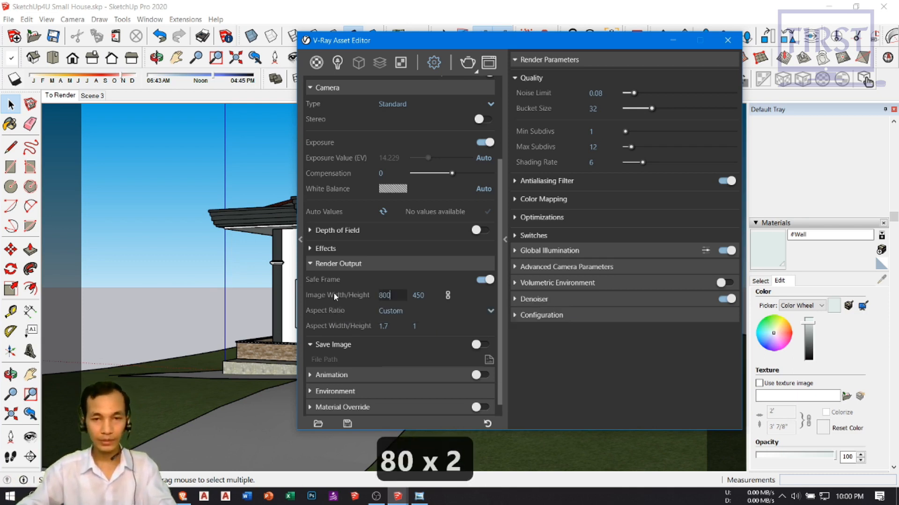
key("Return")
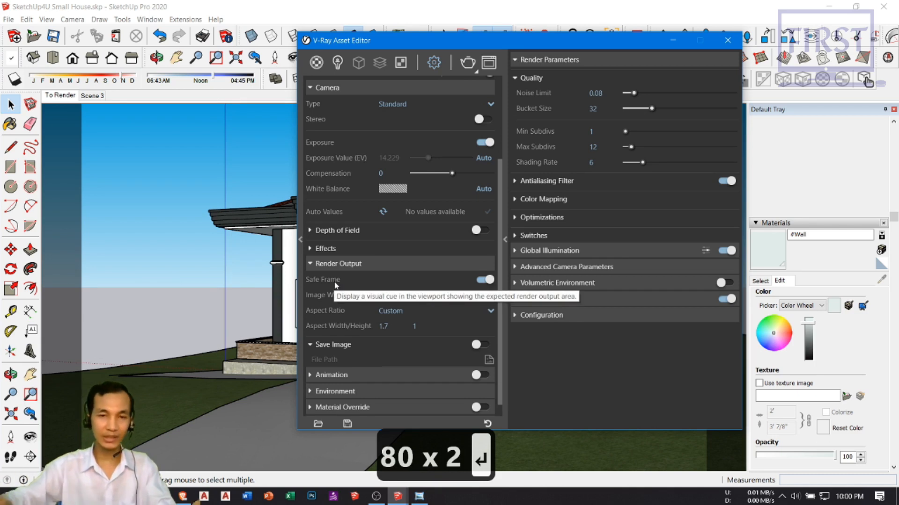
left_click_drag(561, 41, 614, 23)
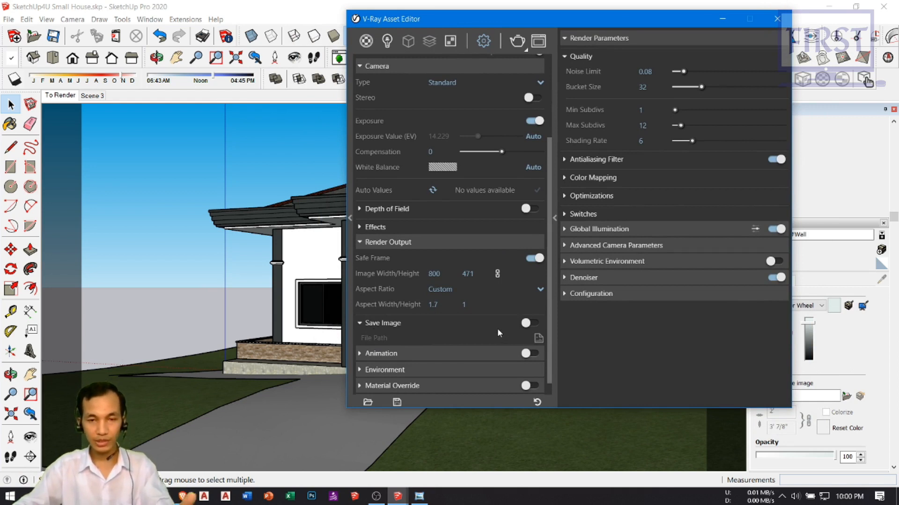
left_click(361, 324)
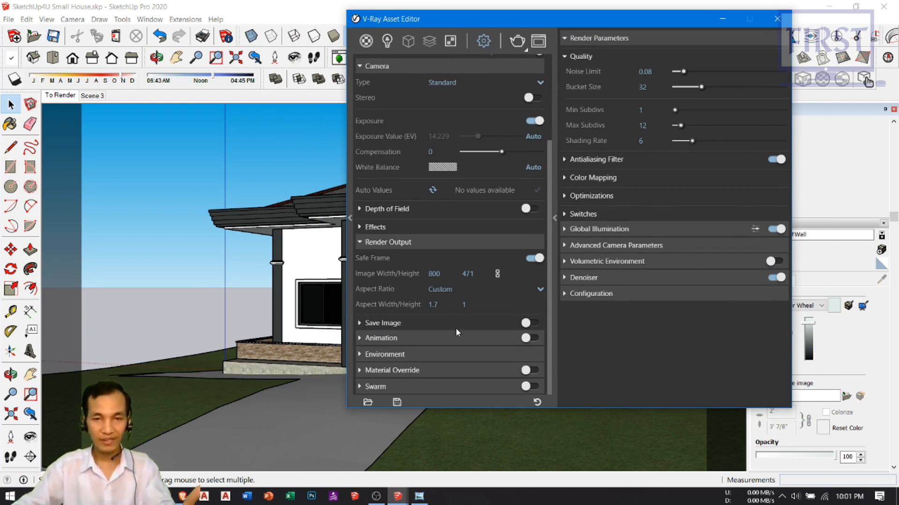
Set the render quality noise limit to 0.05 and the max subdivs to 4
left_click_drag(619, 23, 511, 77)
left_click(506, 129)
left_click_drag(510, 129, 506, 129)
type("5")
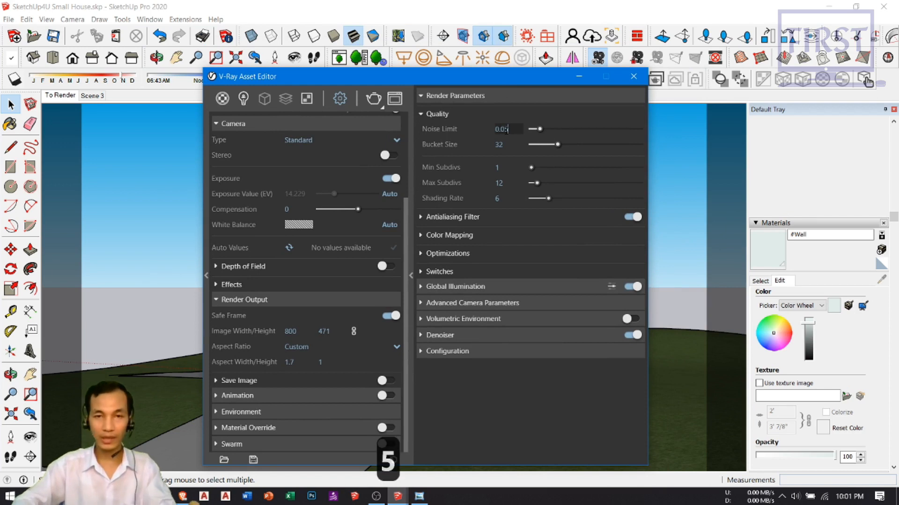
key("Return")
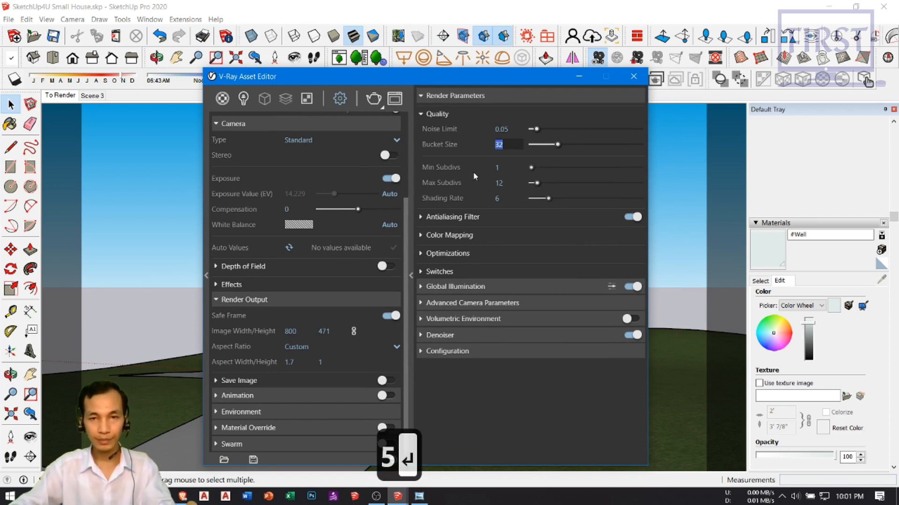
double_click(499, 183)
type("4")
key("Return")
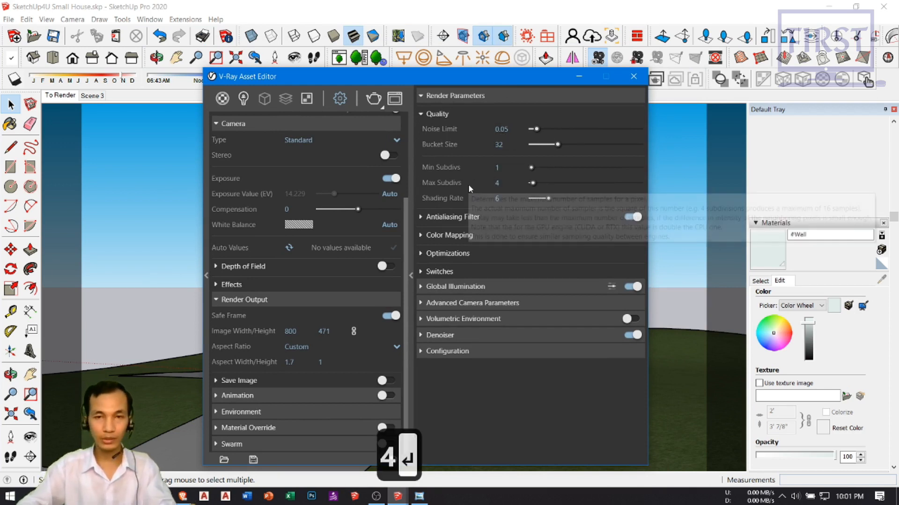
Expand the antialiasing filter settings and change the filter type to Area
left_click(453, 217)
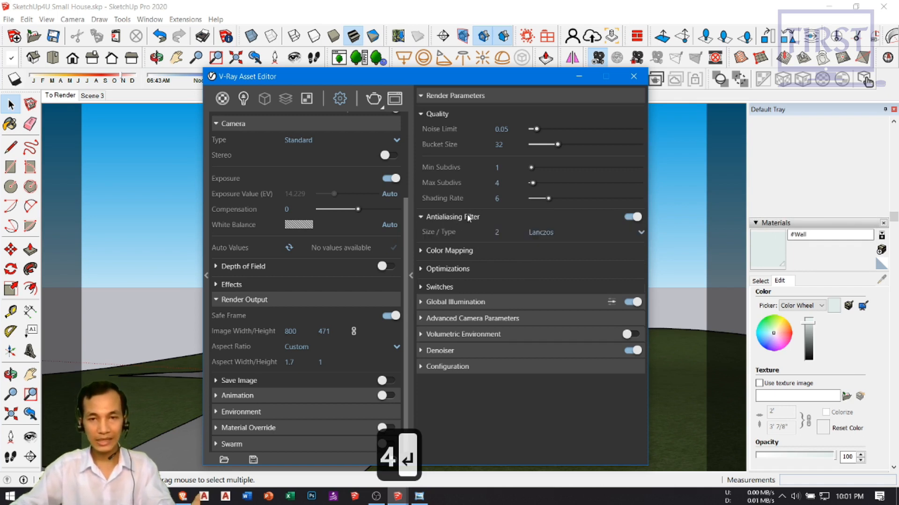
left_click(556, 238)
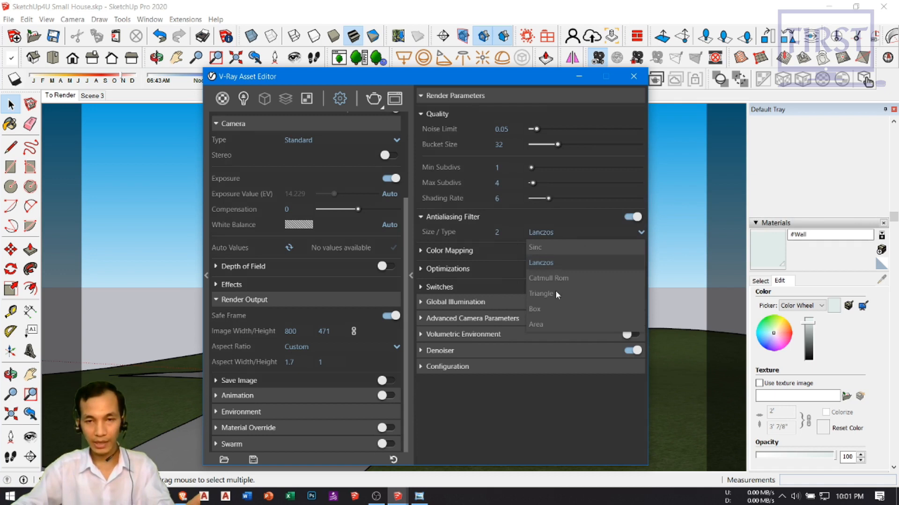
left_click(550, 322)
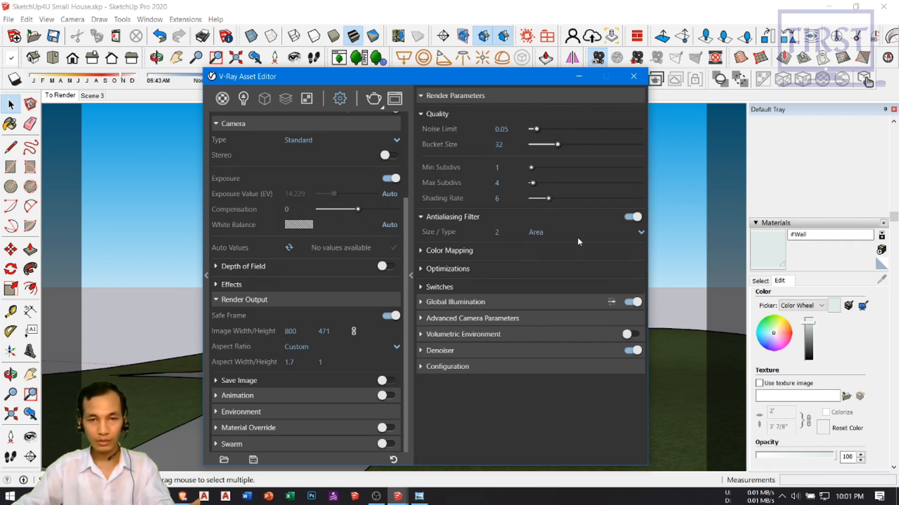
Review the Highlight Burn value in the color mapping settings and collapse them again
left_click(462, 251)
left_click(465, 252)
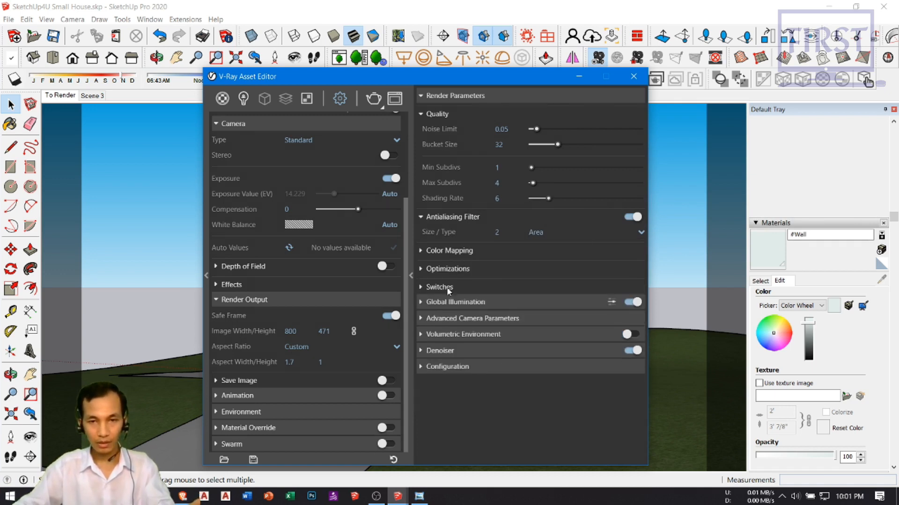
left_click(462, 252)
left_click_drag(503, 282, 472, 283)
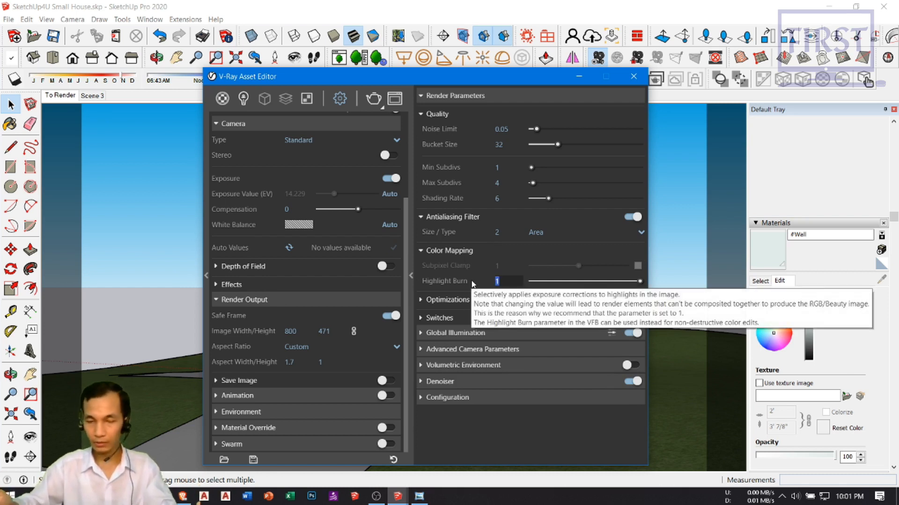
left_click(457, 249)
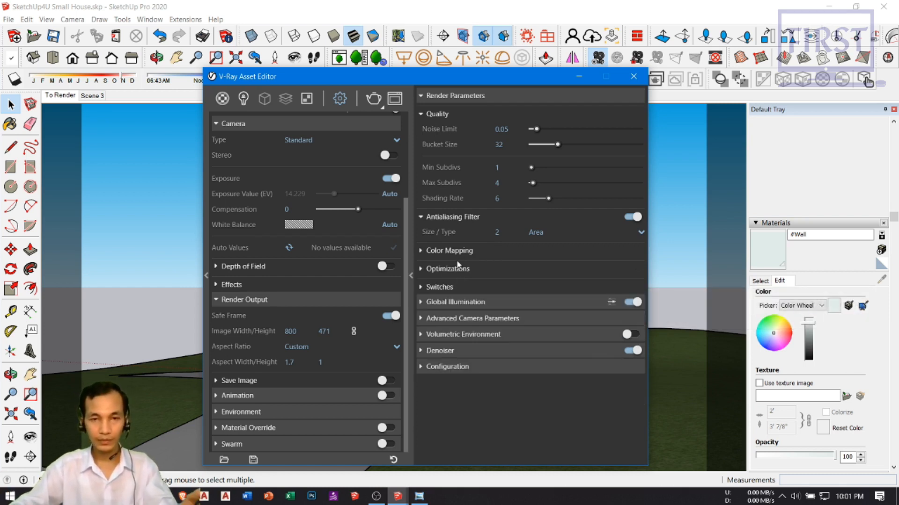
left_click(457, 251)
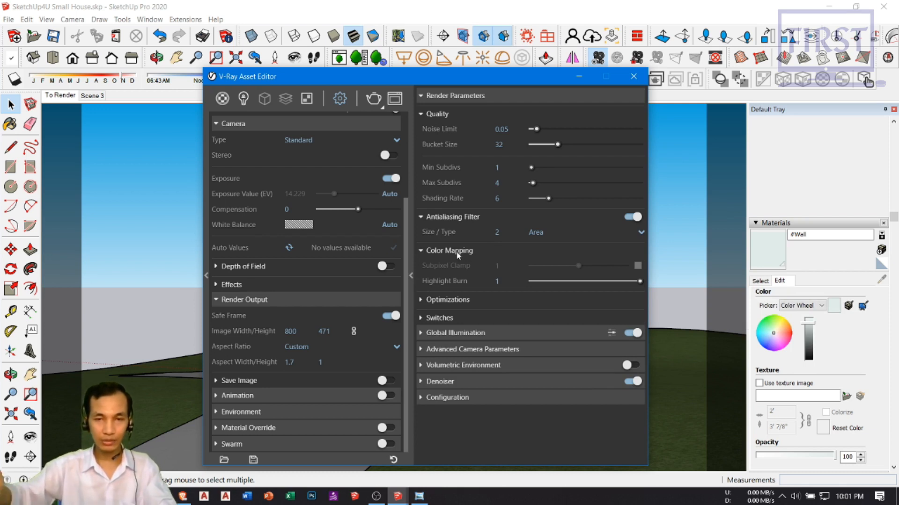
left_click(449, 250)
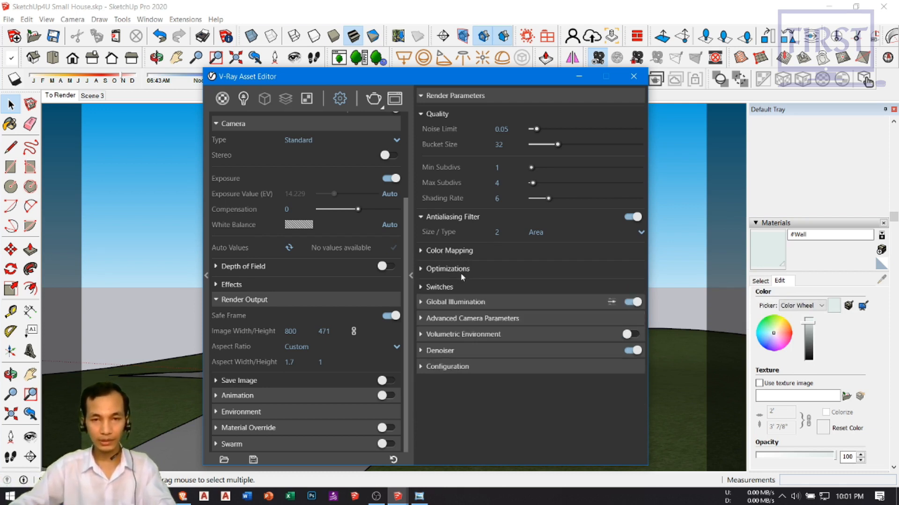
Expand Global Illumination, switch it to advanced settings, and set the primary rays to Irradiance map
left_click(459, 304)
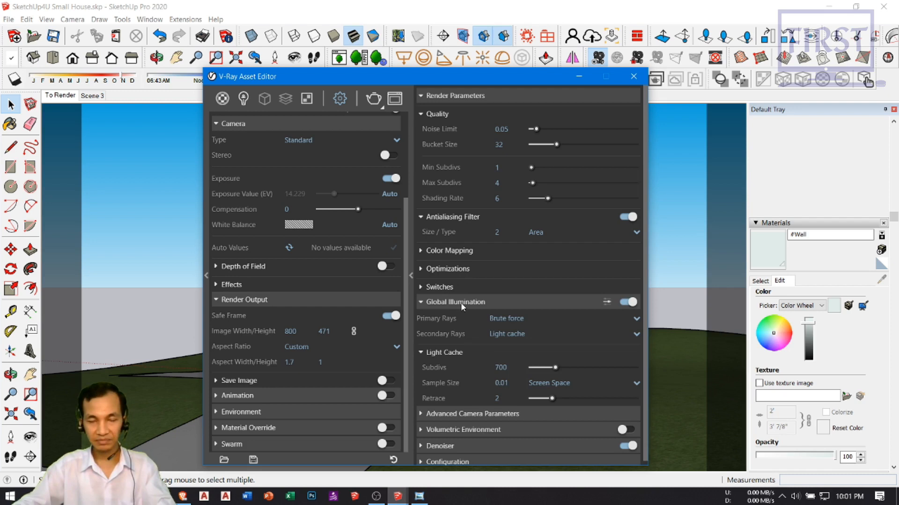
left_click_drag(533, 77, 656, 38)
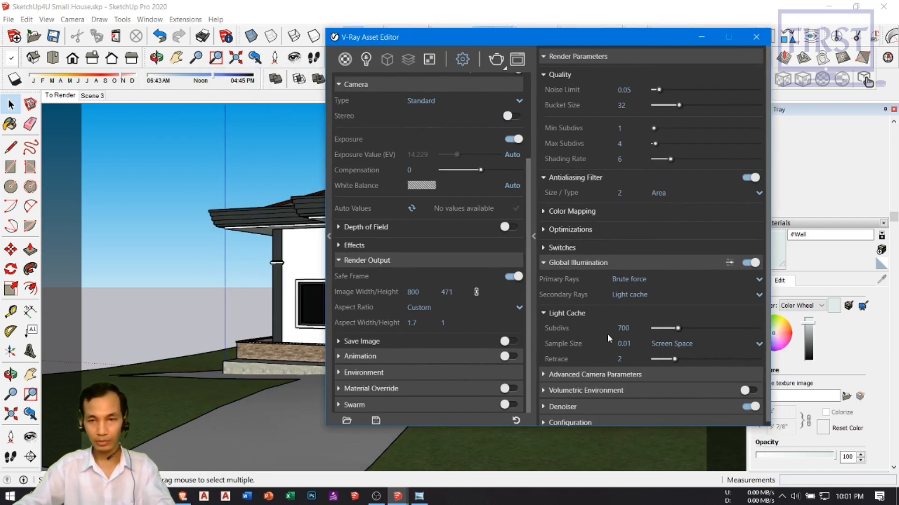
mouse_move(581, 40)
left_mouse_down()
mouse_move(589, 56)
mouse_move(642, 60)
mouse_move(582, 58)
left_mouse_up()
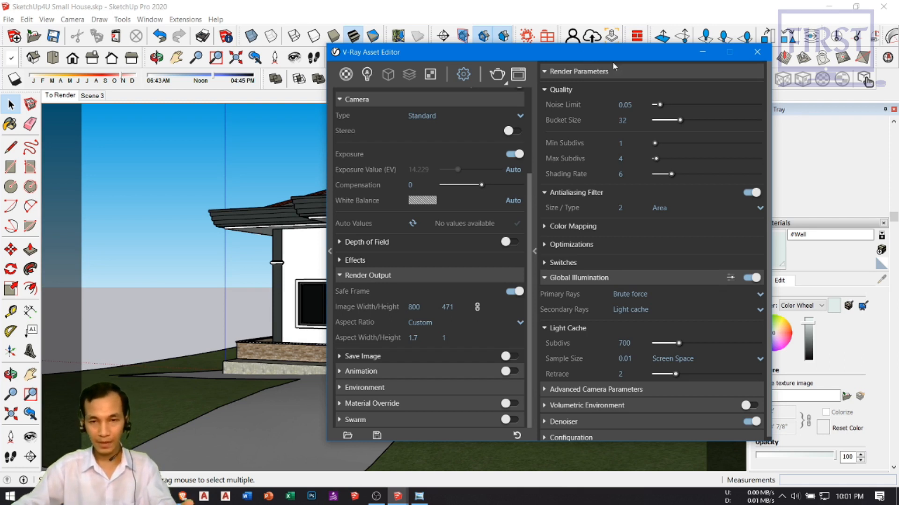
left_click_drag(581, 54, 577, 57)
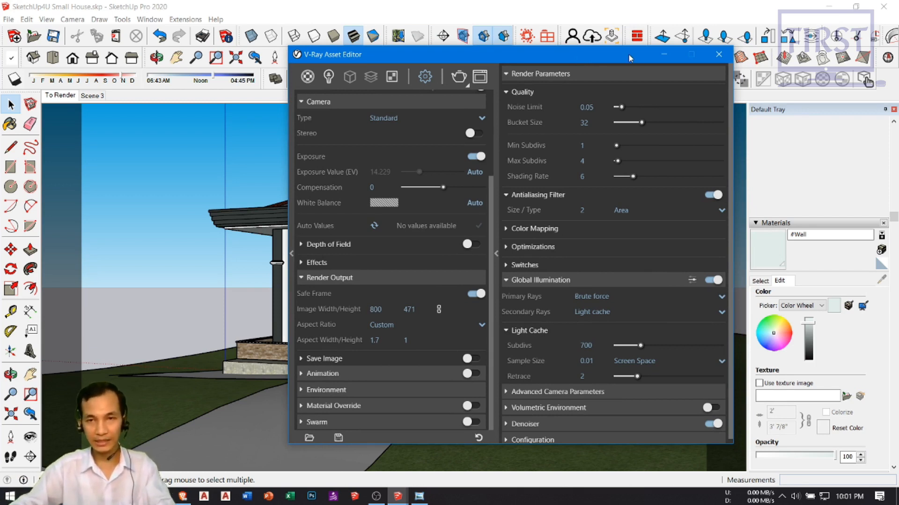
left_click_drag(629, 52, 565, 48)
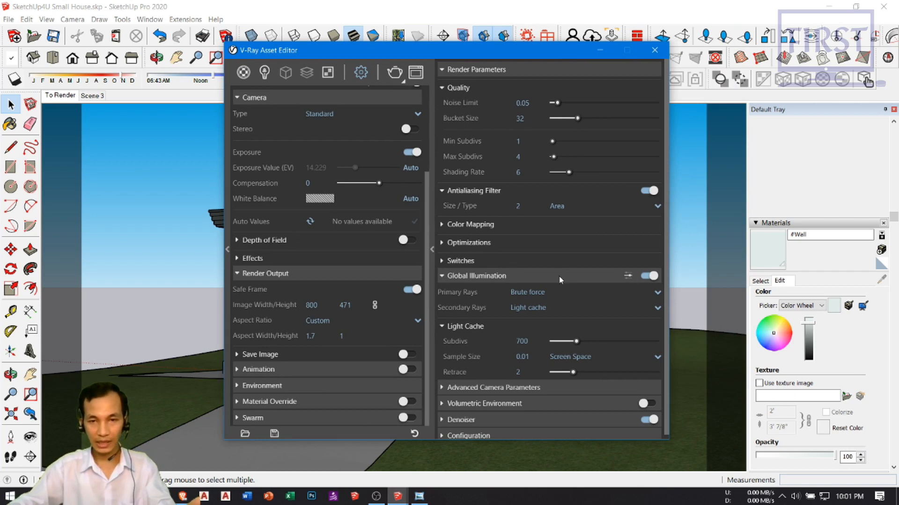
left_click(627, 277)
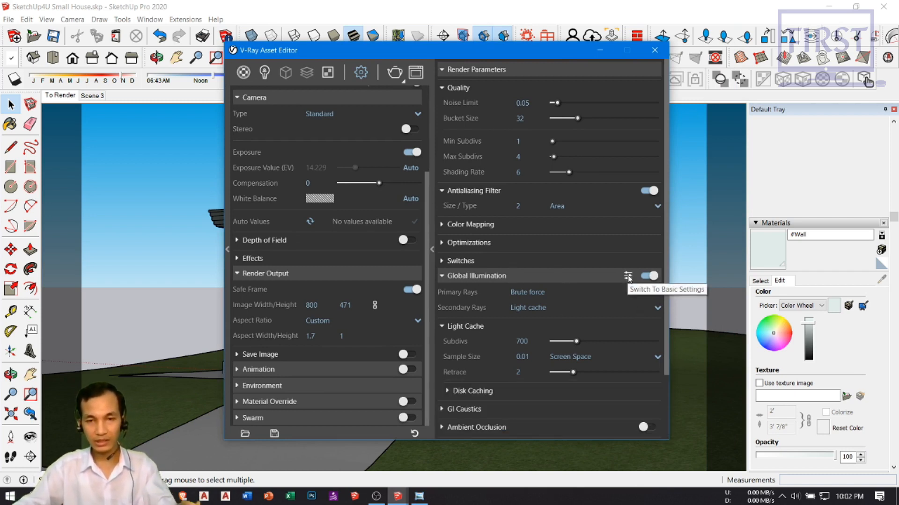
left_click(533, 292)
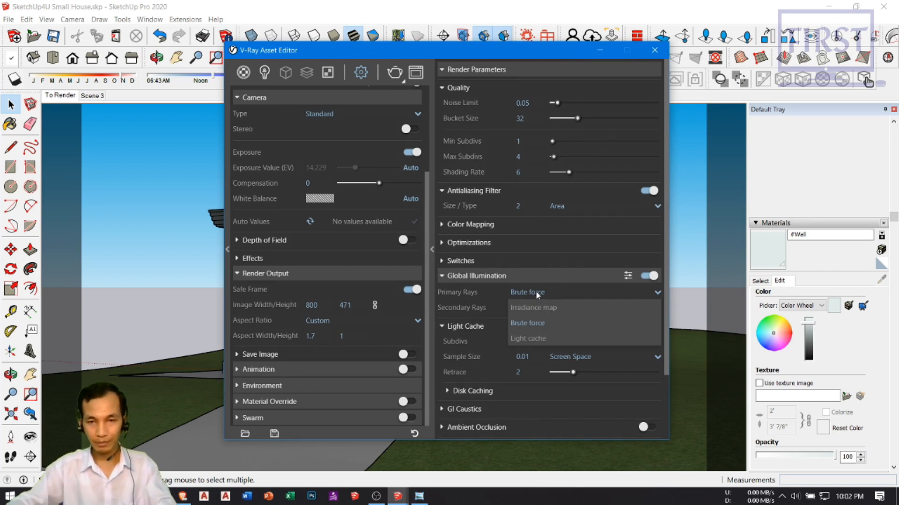
left_click(549, 309)
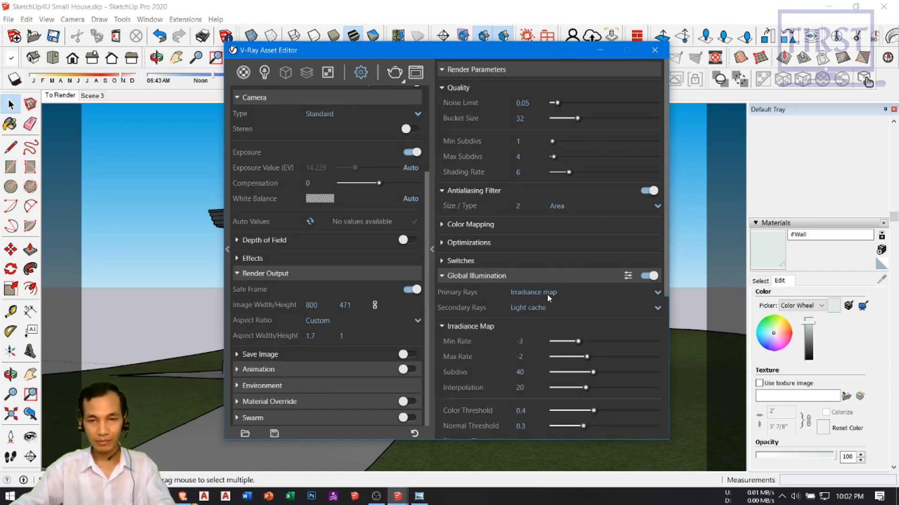
Set the light cache subdivs to 1000
scroll(543, 311, "down", 5)
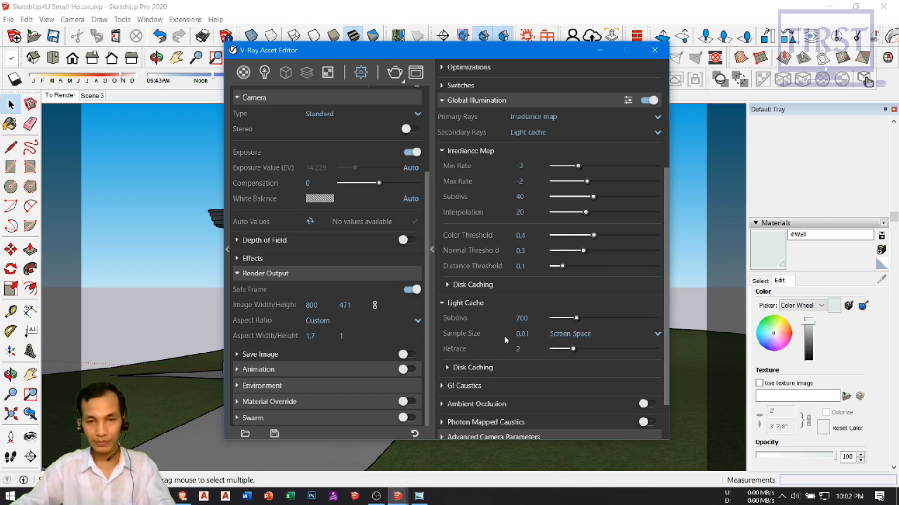
double_click(535, 319)
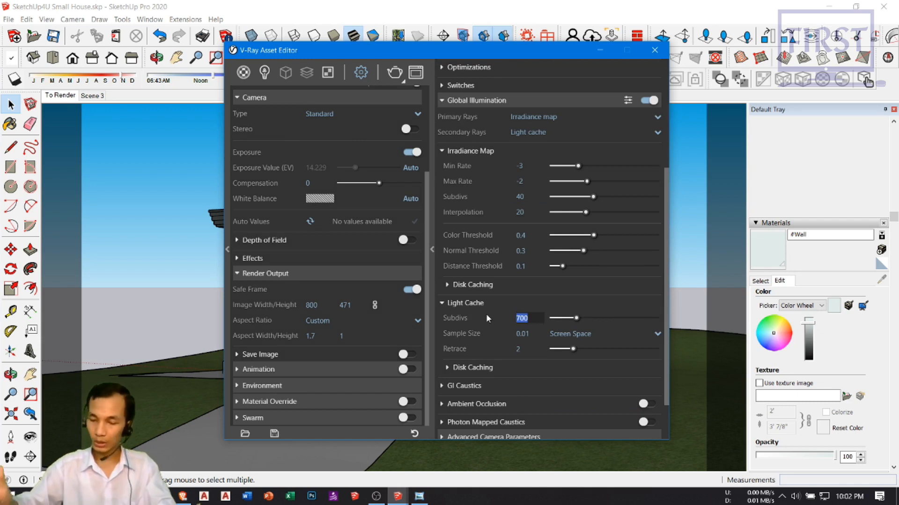
type("1000")
key("Return")
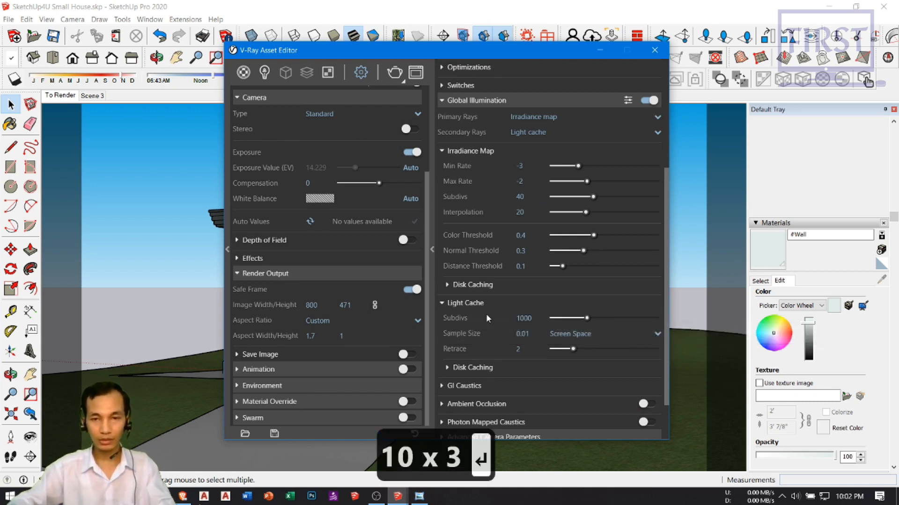
scroll(486, 328, "down", 2)
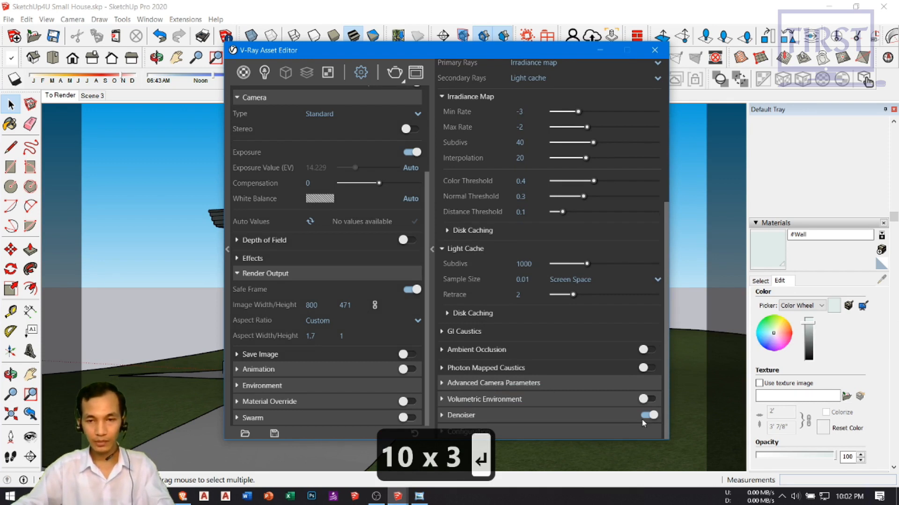
Enable Ambient Occlusion in the render settings, inspect the house's eaves up close and return to the To Render scene
left_click(644, 350)
left_click_drag(542, 49, 459, 366)
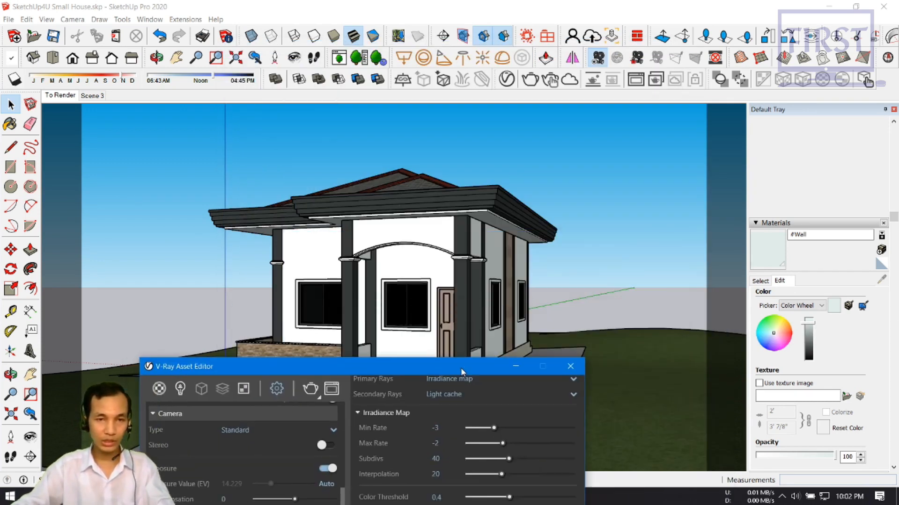
scroll(457, 236, "up", 3)
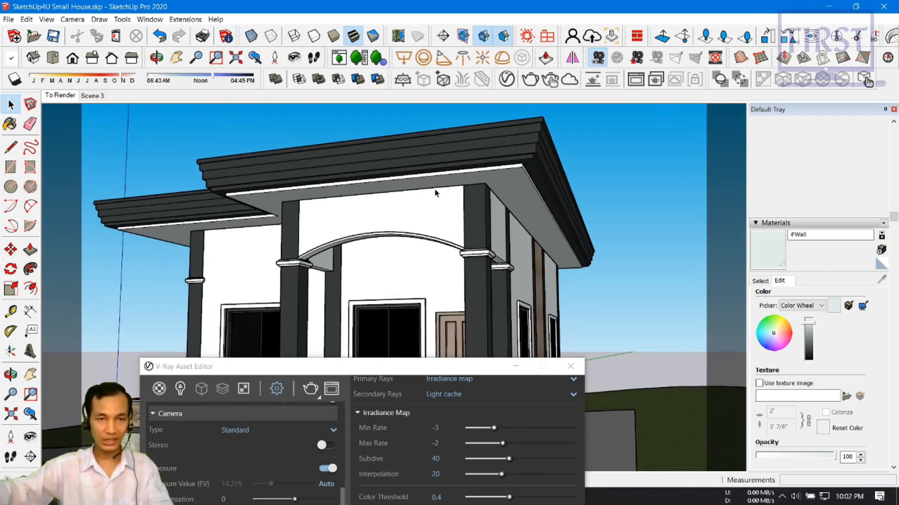
left_click(66, 97)
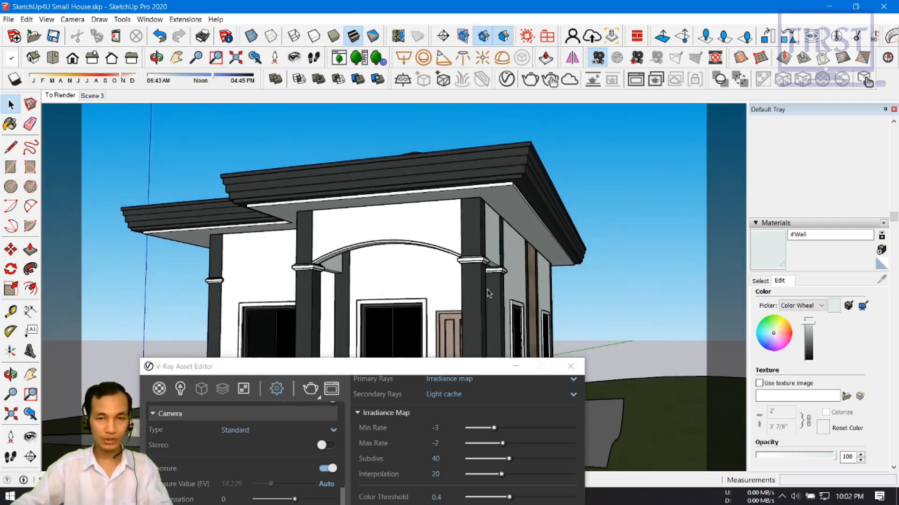
Review the quality and global illumination parameters, show the scene's materials list, and close the asset editor
left_click_drag(463, 366, 542, 93)
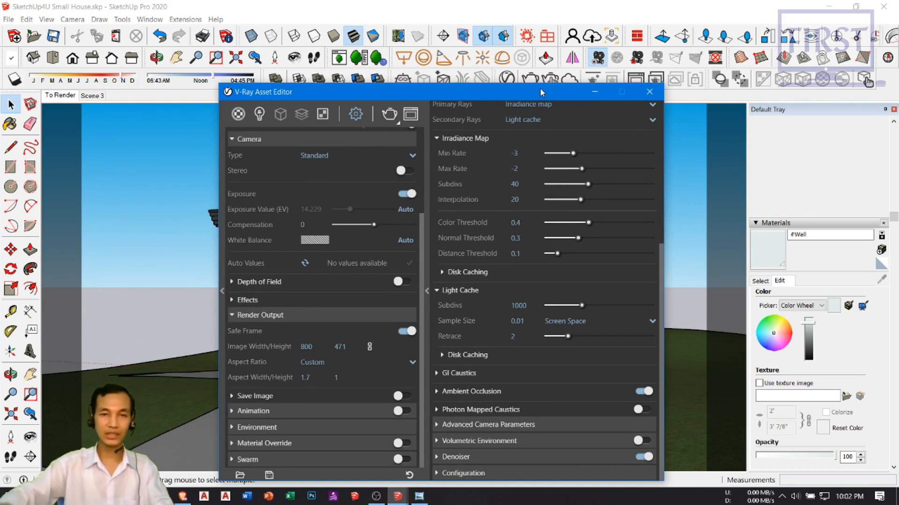
left_click_drag(527, 98, 461, 46)
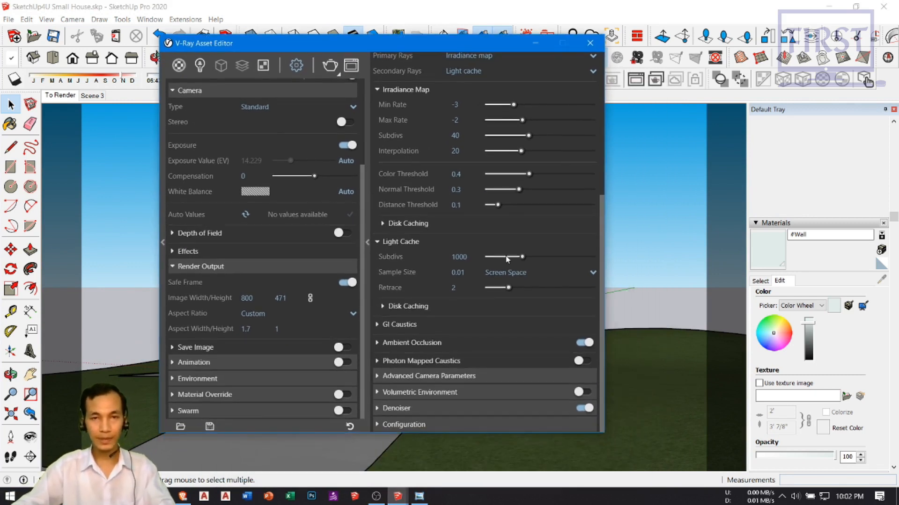
scroll(396, 218, "up", 5)
left_click_drag(444, 46, 667, 100)
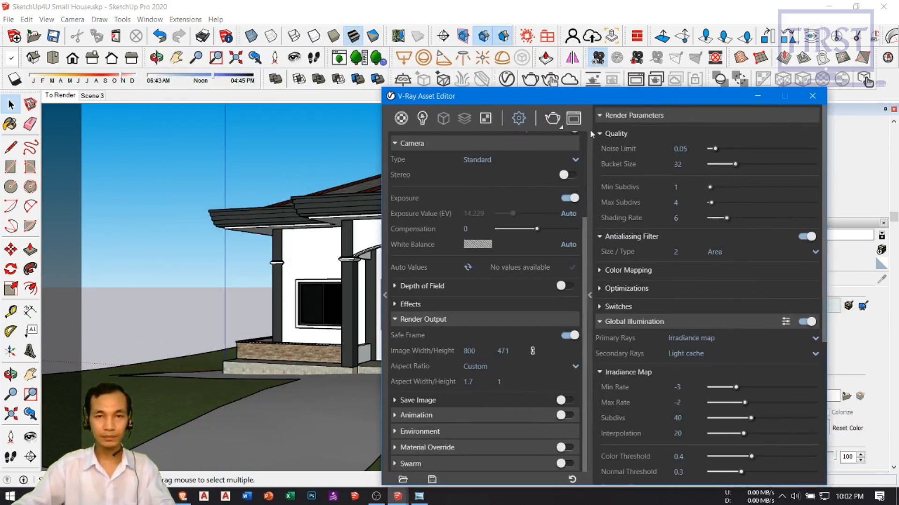
left_click(401, 118)
mouse_move(558, 104)
left_mouse_down()
mouse_move(390, 98)
mouse_move(440, 148)
mouse_move(515, 132)
left_mouse_up()
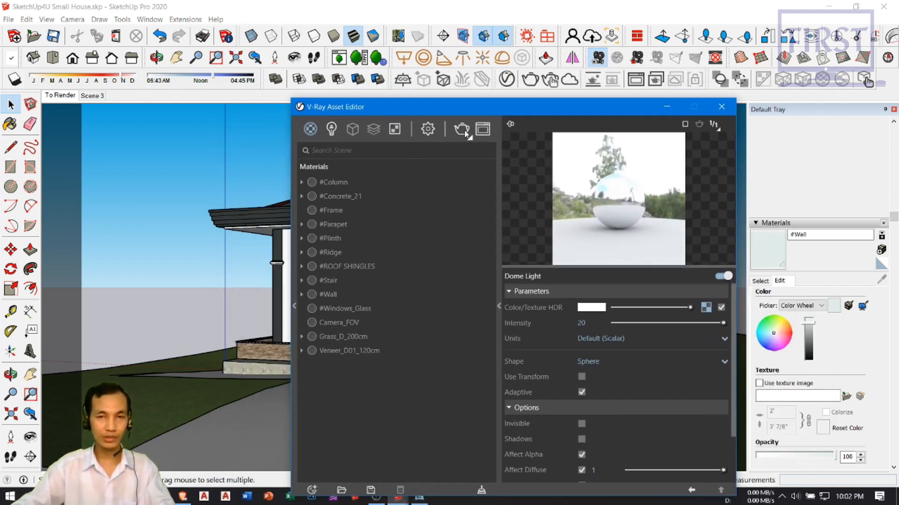
left_click(722, 109)
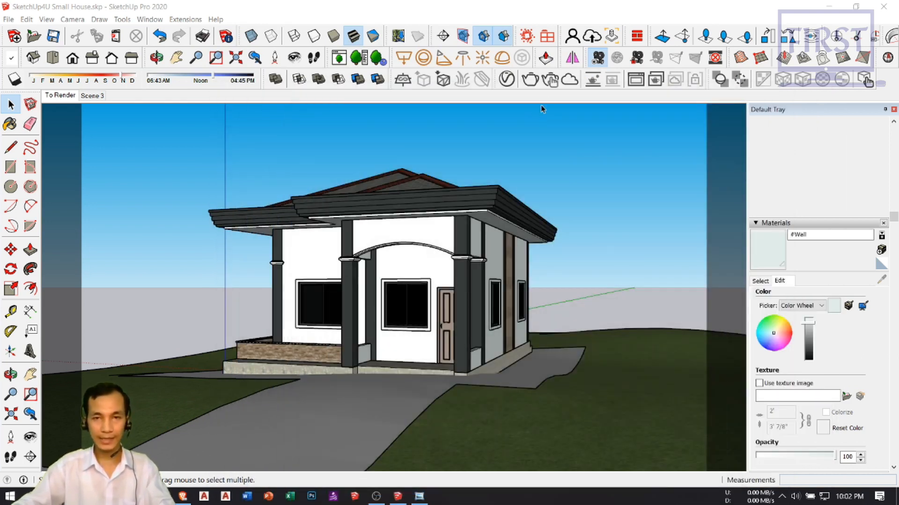
Run a test render of the To Render scene, check the house in the frame buffer, and close it
left_click(530, 81)
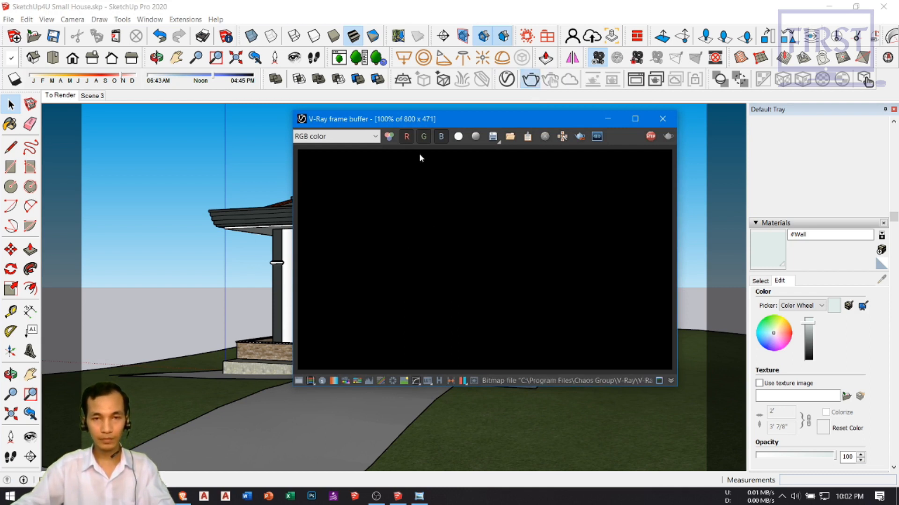
left_click_drag(495, 119, 378, 102)
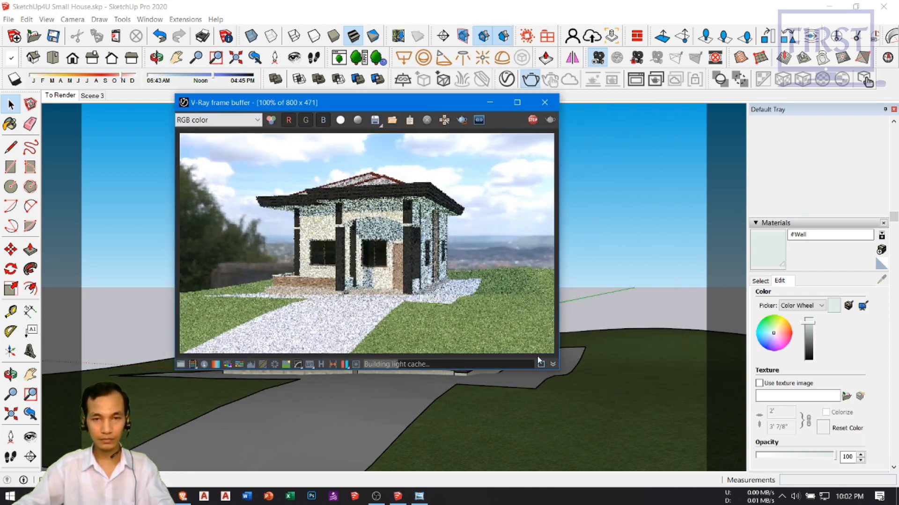
left_click_drag(414, 107, 452, 117)
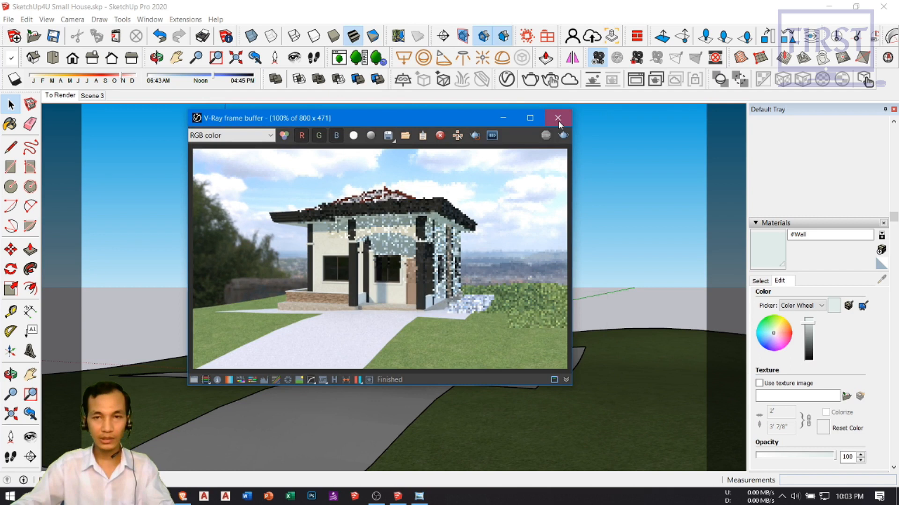
left_click(558, 118)
Set the render output image width to 1000 pixels in the render settings
left_click(415, 96)
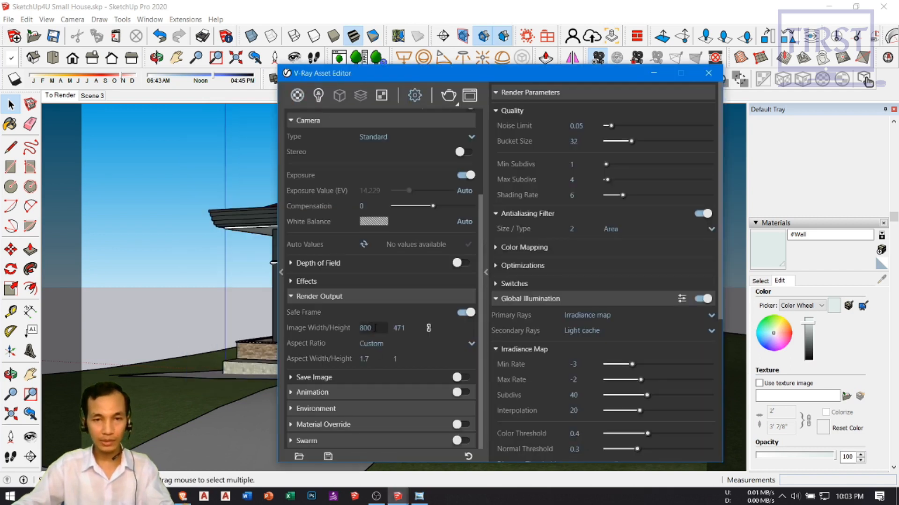
type("1000")
key("Return")
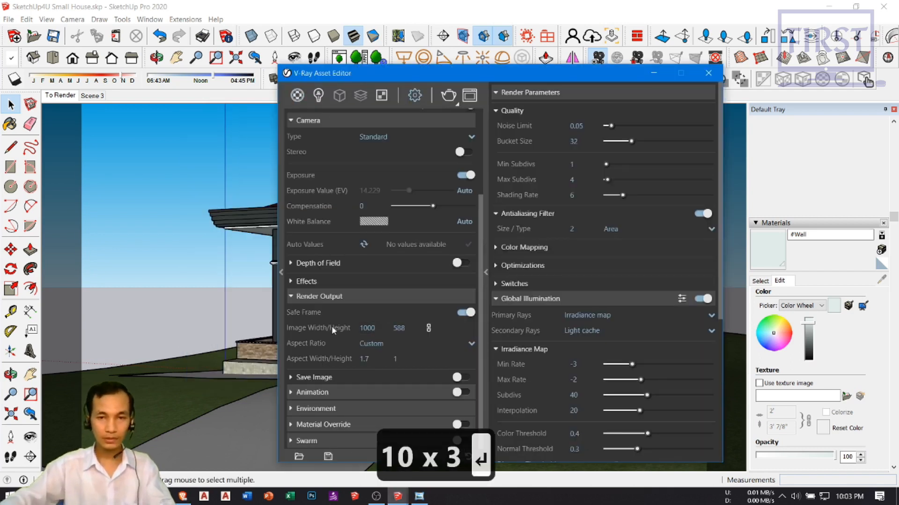
left_click_drag(564, 78, 567, 36)
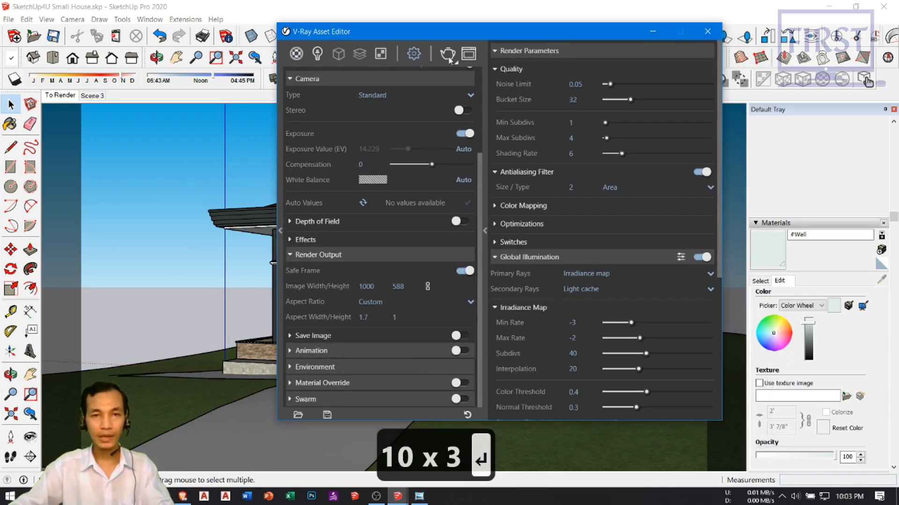
left_click_drag(437, 35, 613, 85)
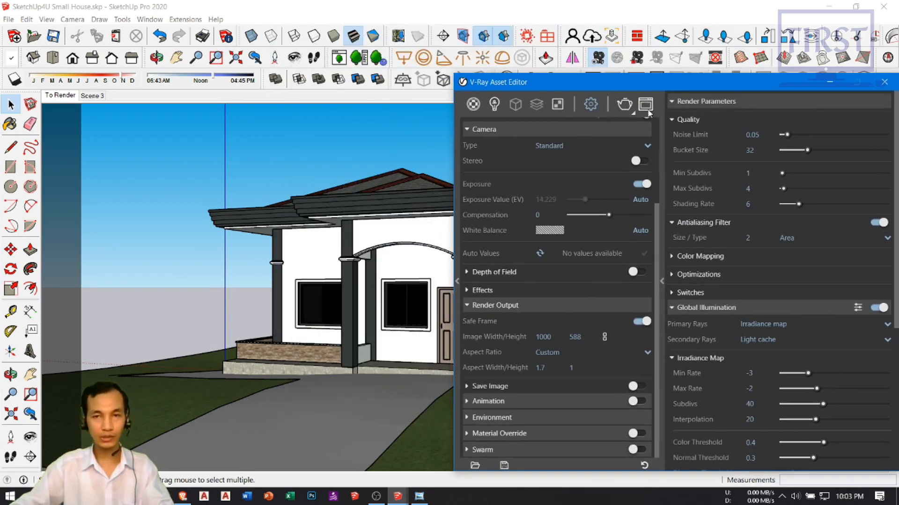
Reopen the frame buffer beside the asset editor and examine the last test render against the output size settings
left_click(647, 105)
left_click_drag(376, 121, 266, 95)
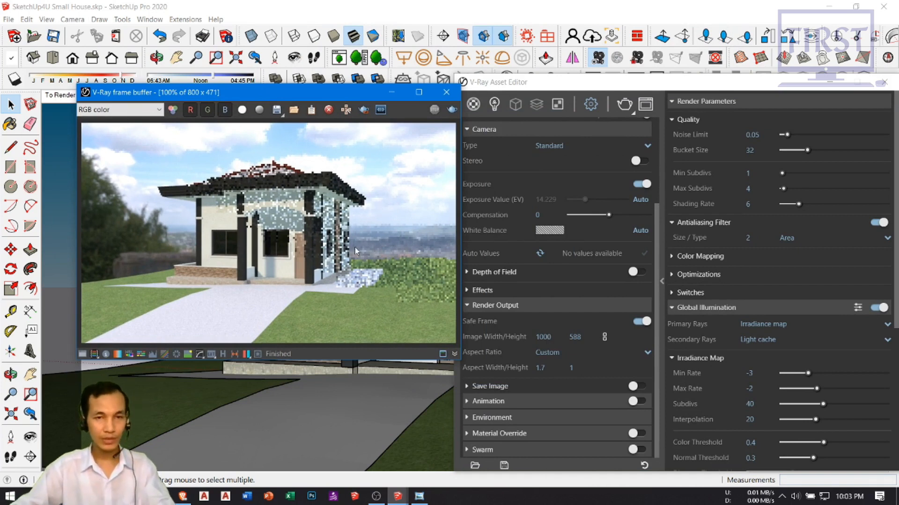
left_click_drag(360, 100, 346, 104)
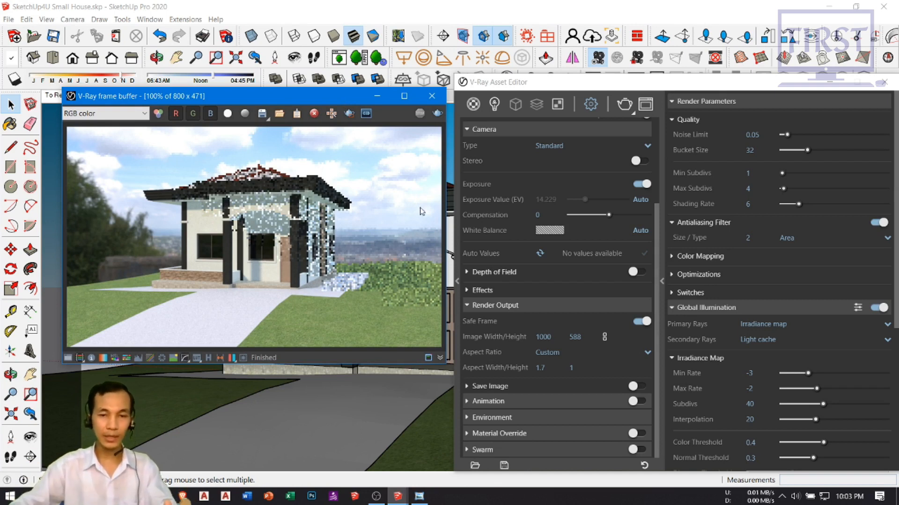
left_click(419, 496)
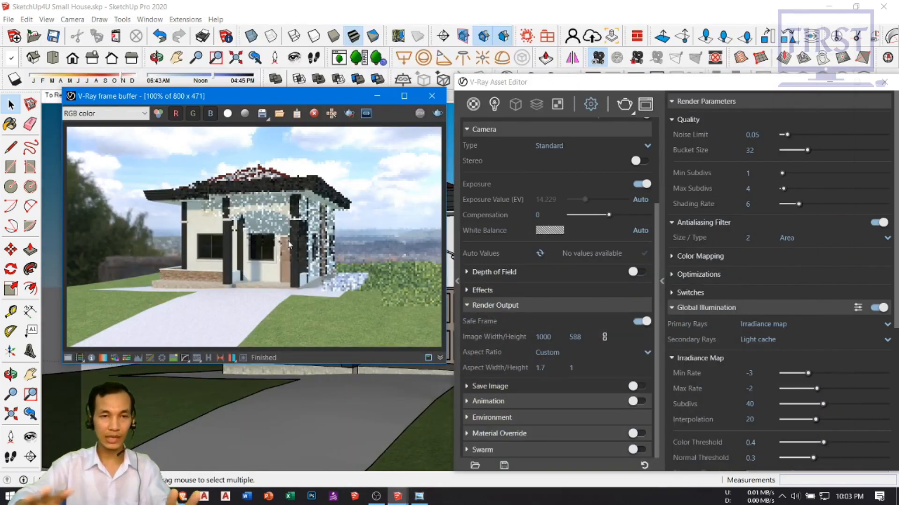
left_click_drag(683, 86, 537, 81)
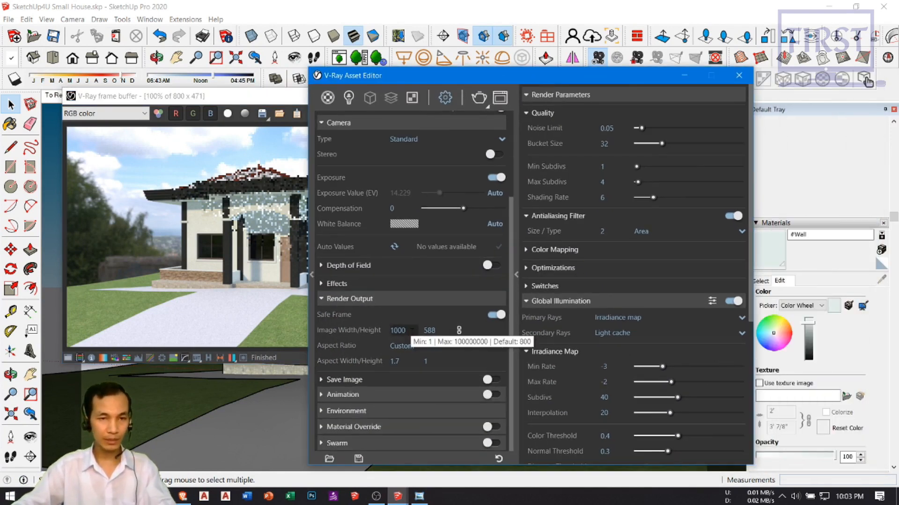
left_click(185, 257)
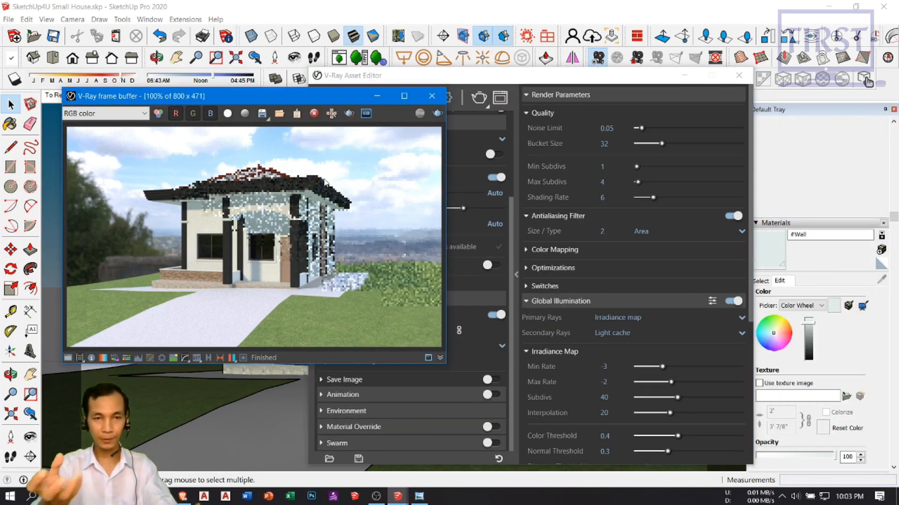
Open the HDR bitmap texture of the Dome Light for editing
left_click_drag(556, 76, 638, 37)
left_click(431, 58)
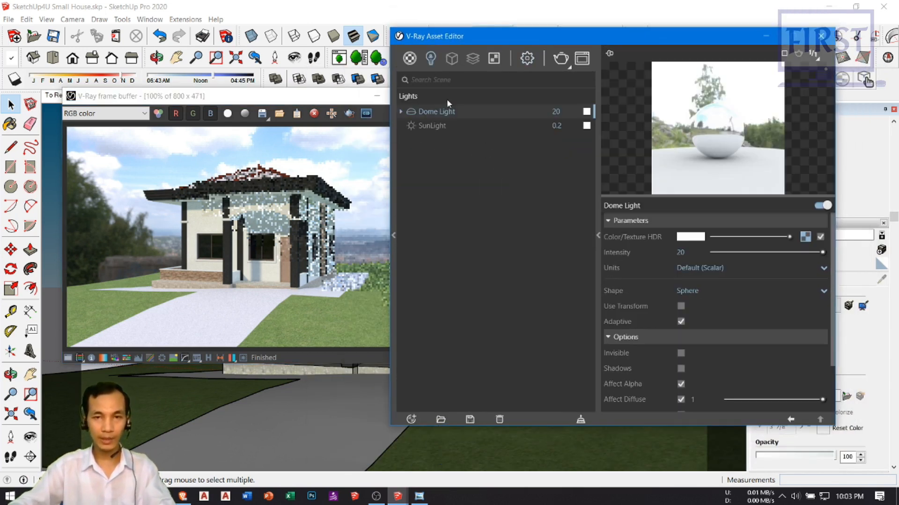
left_click_drag(632, 40, 501, 39)
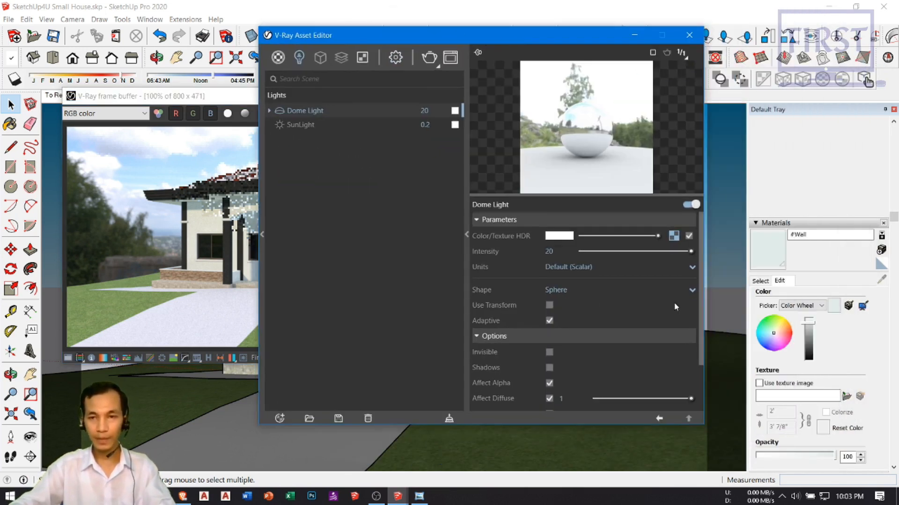
left_click(674, 236)
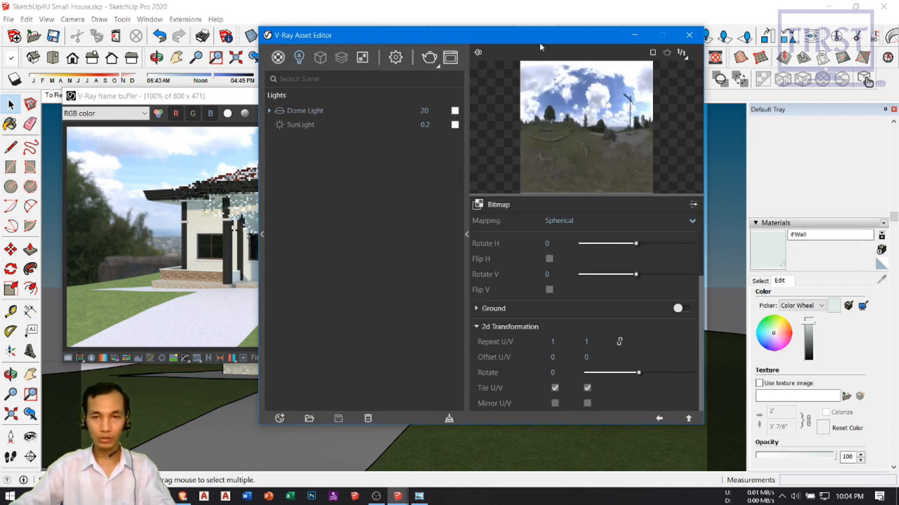
left_click_drag(571, 37, 594, 22)
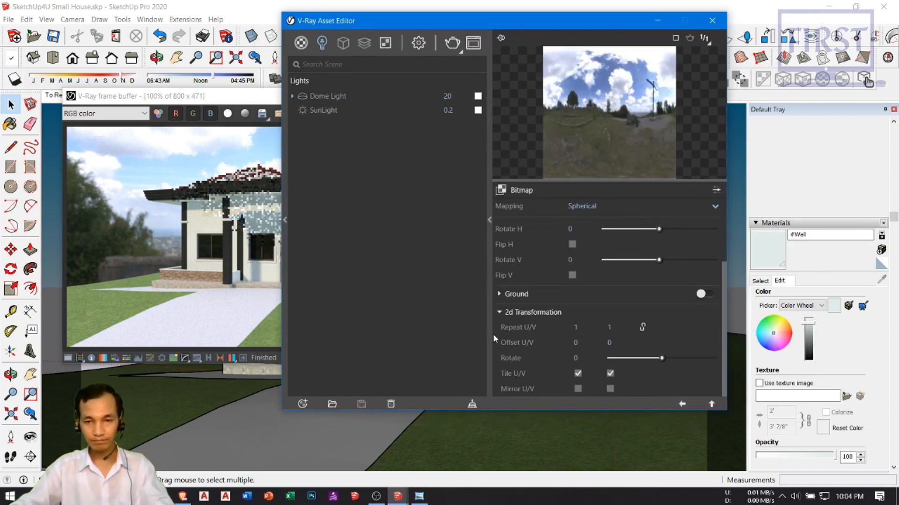
Set the Dome Light bitmap's horizontal rotation to 90 and run a test render with it
scroll(521, 336, "up", 2)
scroll(522, 336, "up", 1)
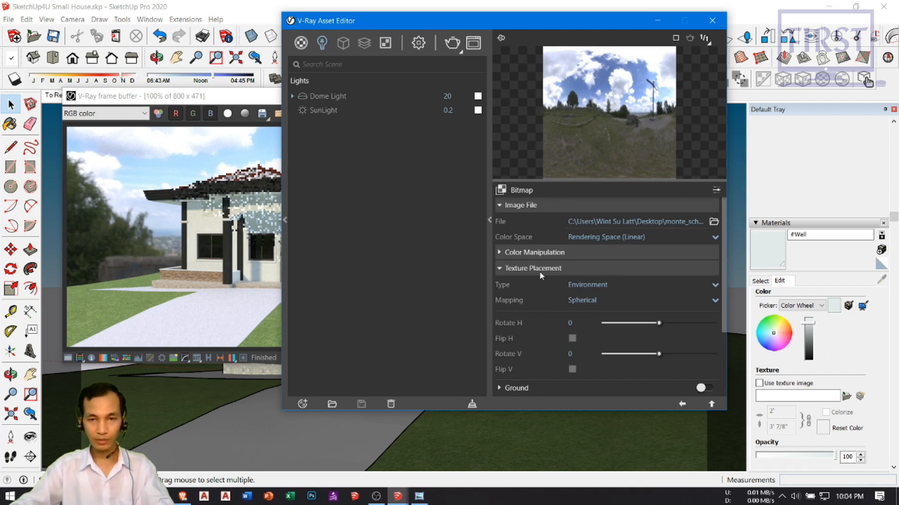
scroll(537, 272, "down", 2)
left_click(572, 265)
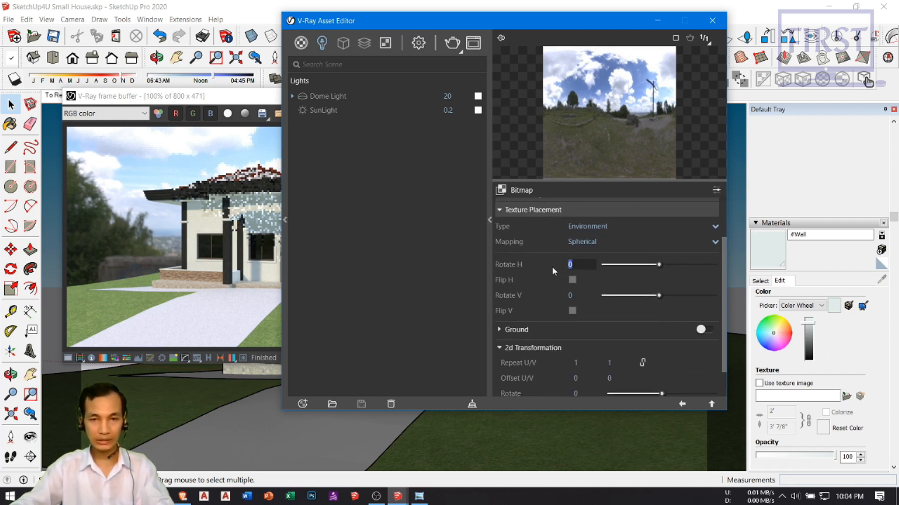
left_click(583, 266)
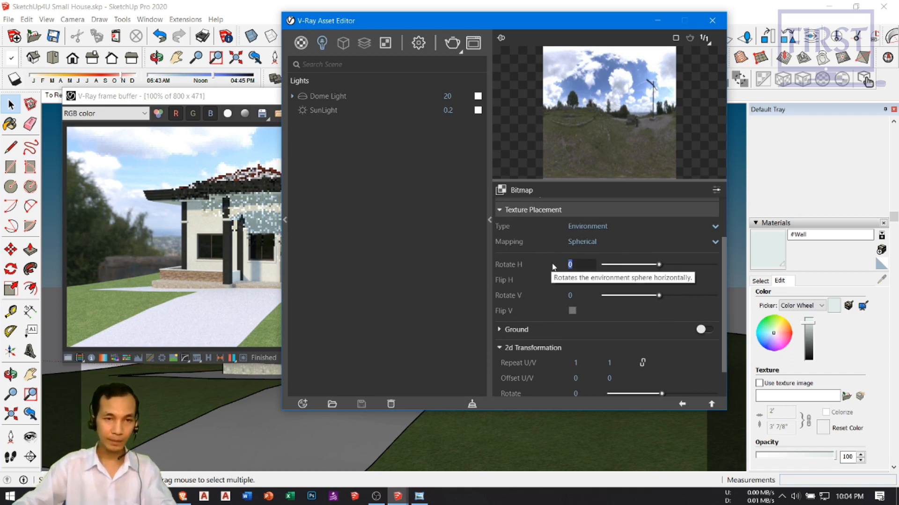
type("90")
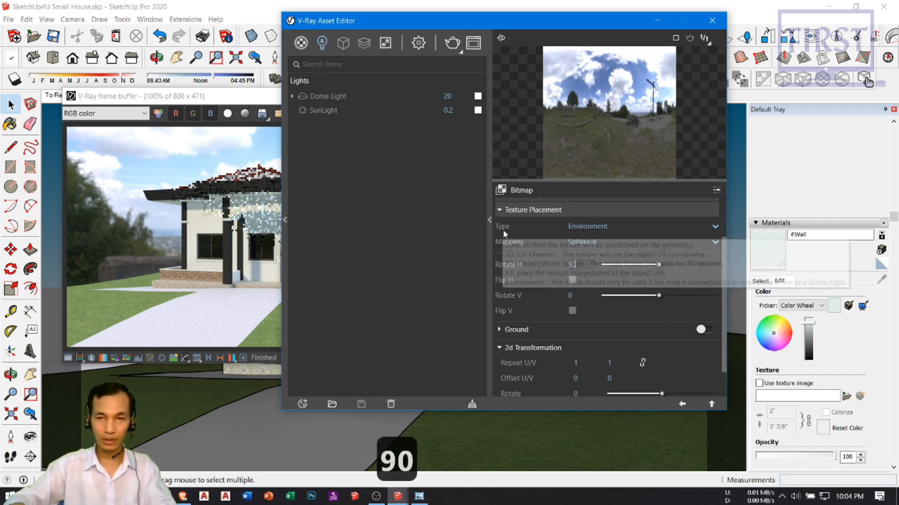
key("Return")
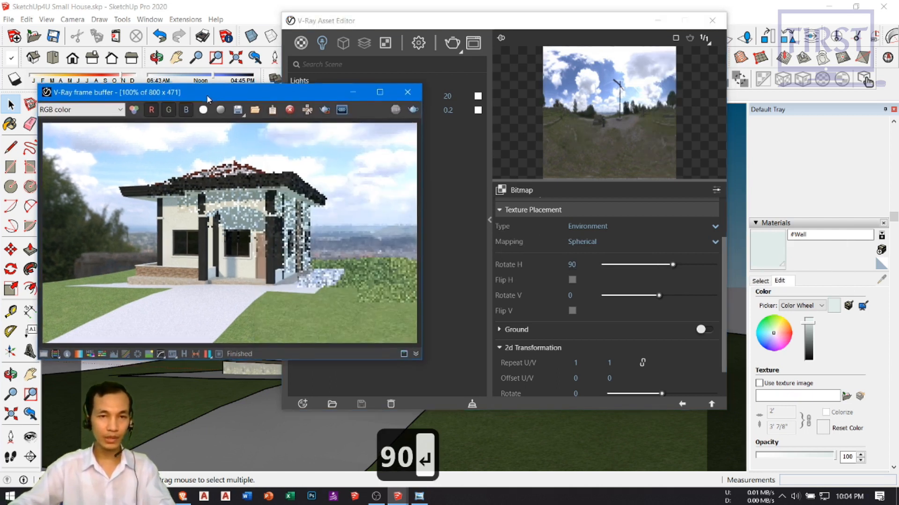
left_click(414, 108)
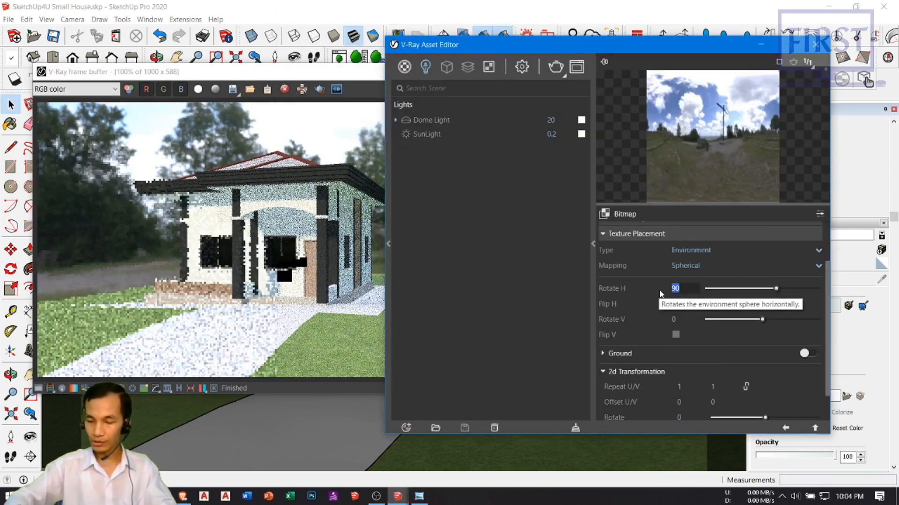
Set the Dome Light bitmap's horizontal rotation to 320 and render the house again
type("320")
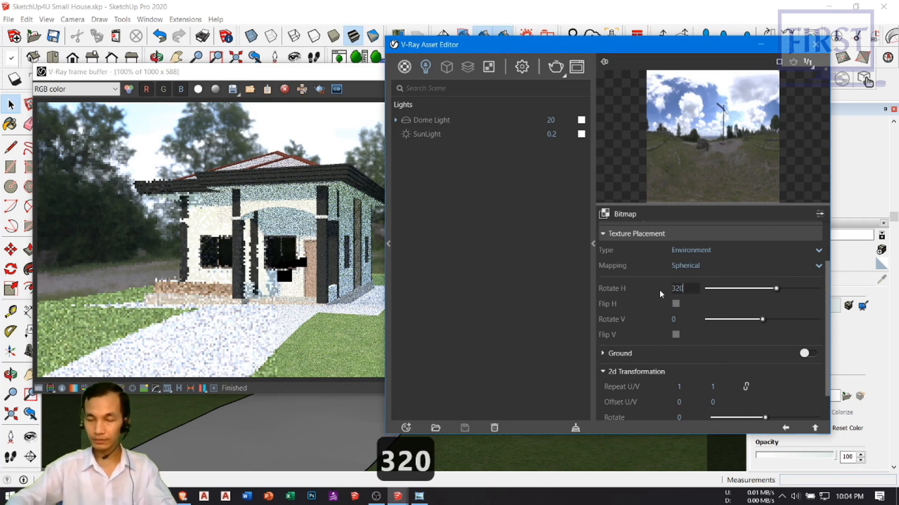
key("Return")
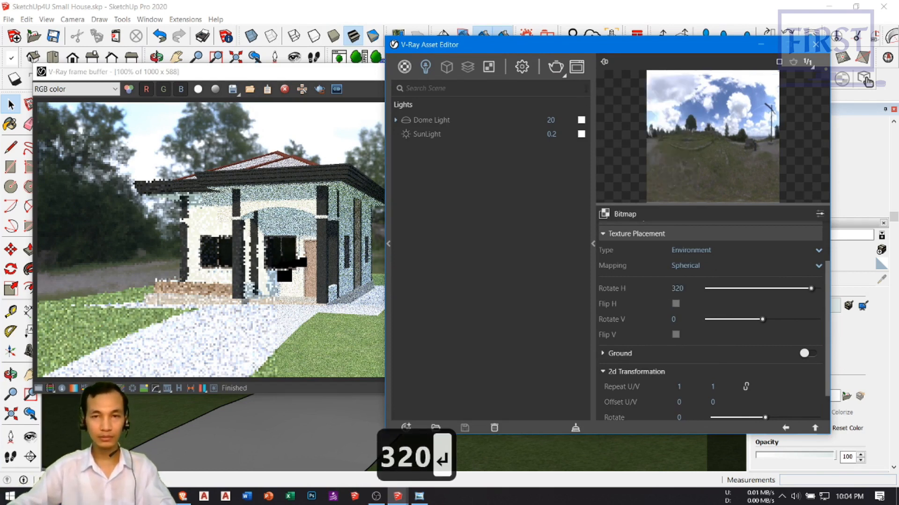
left_click(555, 67)
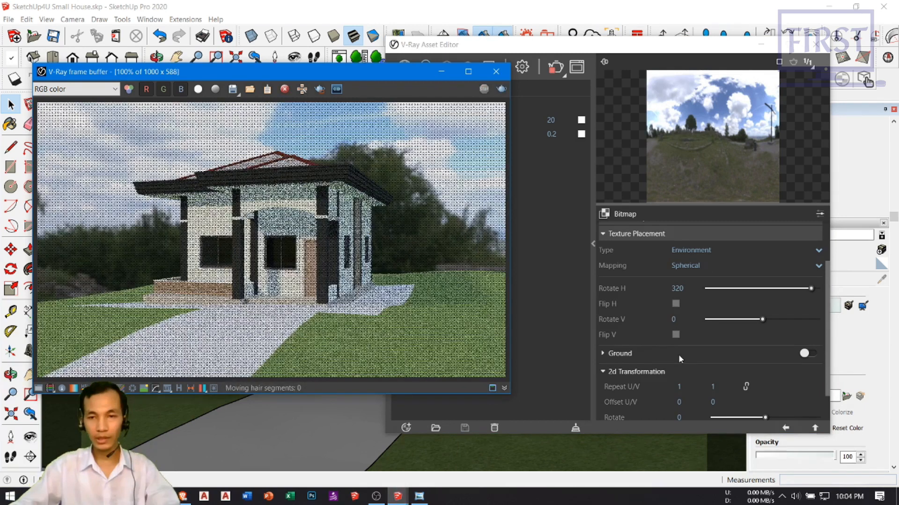
Set the Dome Light bitmap's horizontal rotation to 180 and render the house with it
scroll(646, 384, "down", 1)
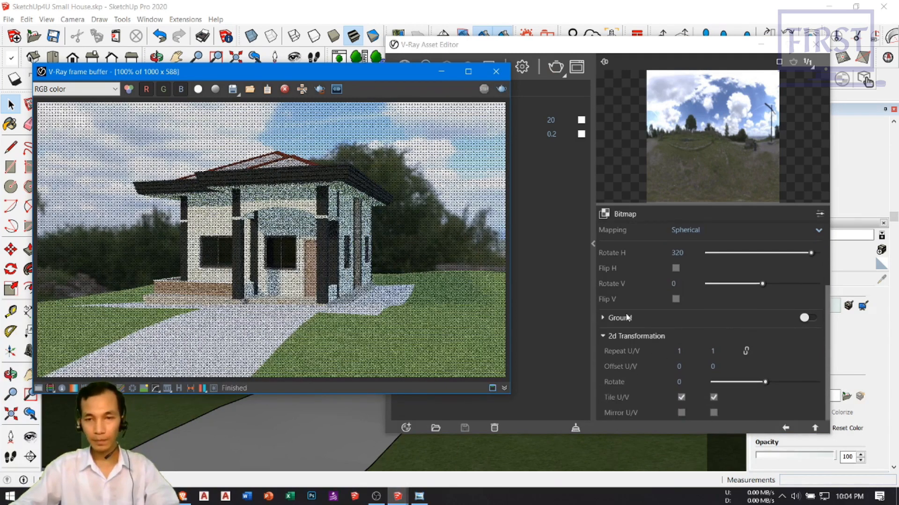
scroll(651, 353, "up", 2)
left_click(648, 347)
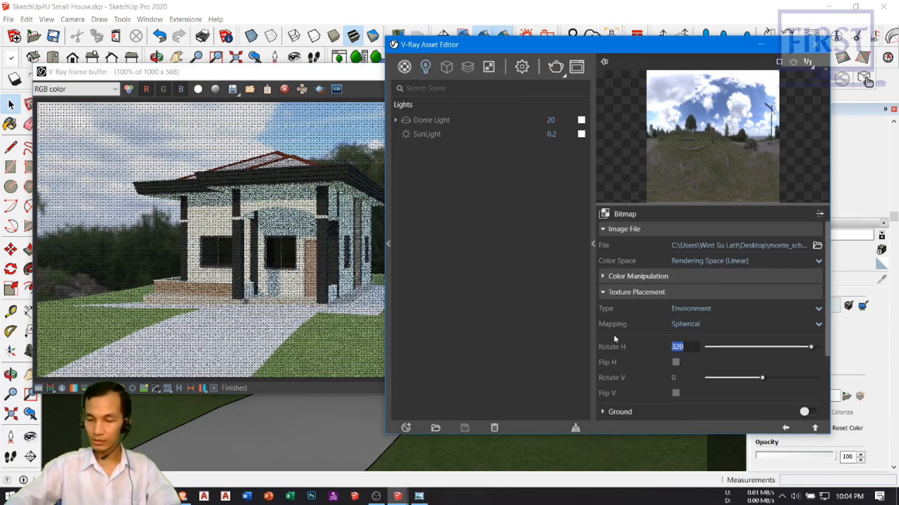
type("180")
key("Return")
left_click(254, 232)
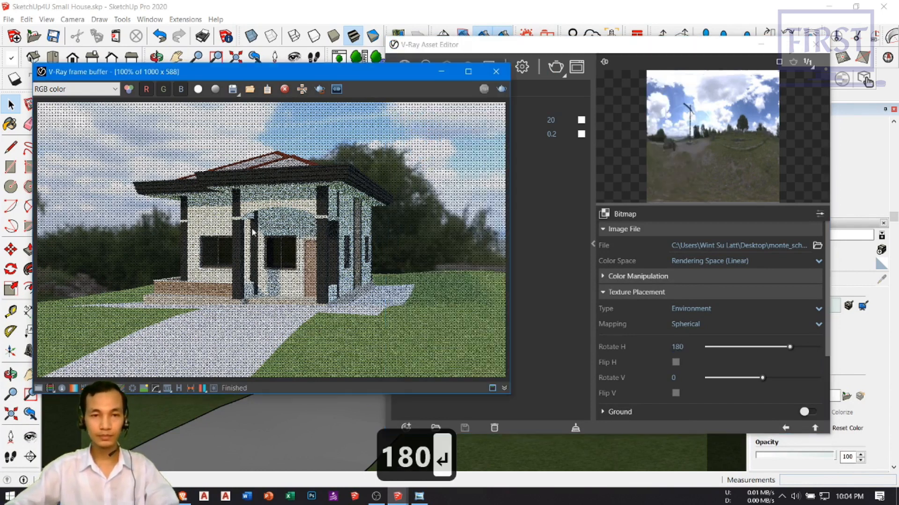
left_click(501, 90)
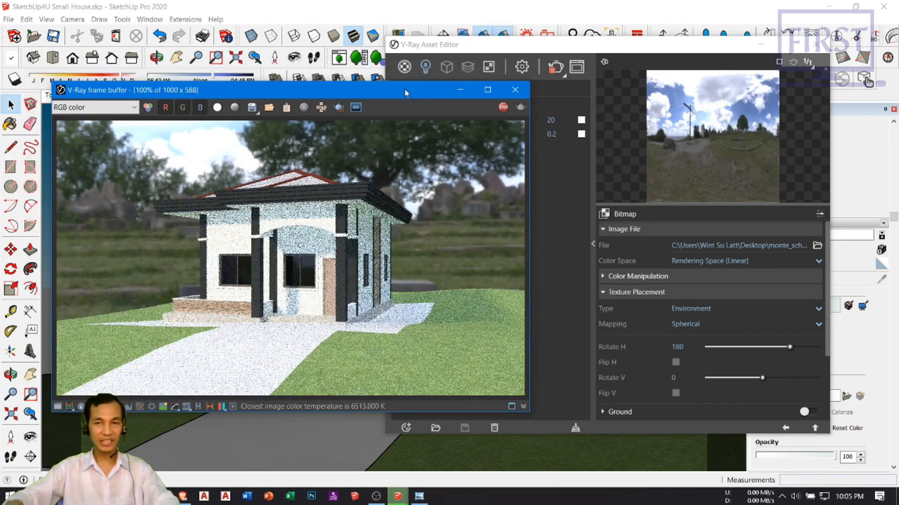
Replace the Dome Light's bitmap file with VizPeople_non_commercial_hdr_v1_05.hdr from the HDR folder of Viz People HDRI V1
left_click_drag(660, 44, 540, 51)
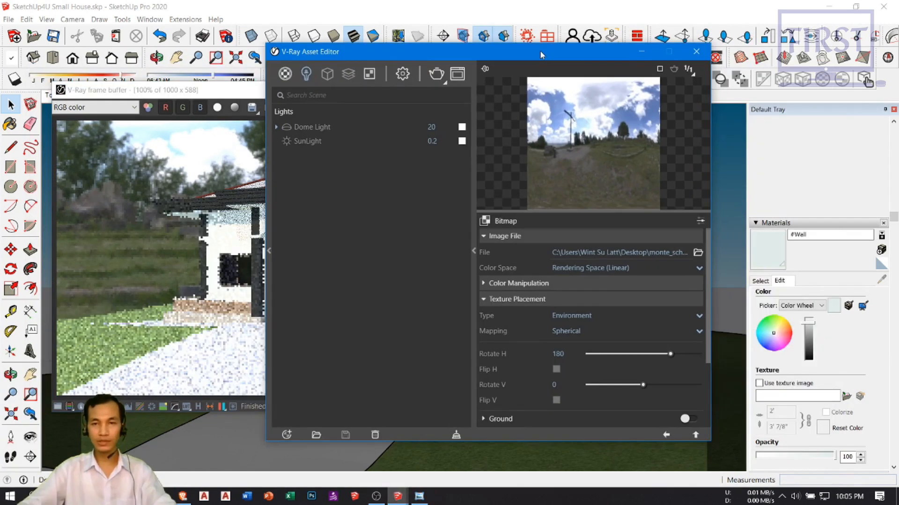
left_click(698, 253)
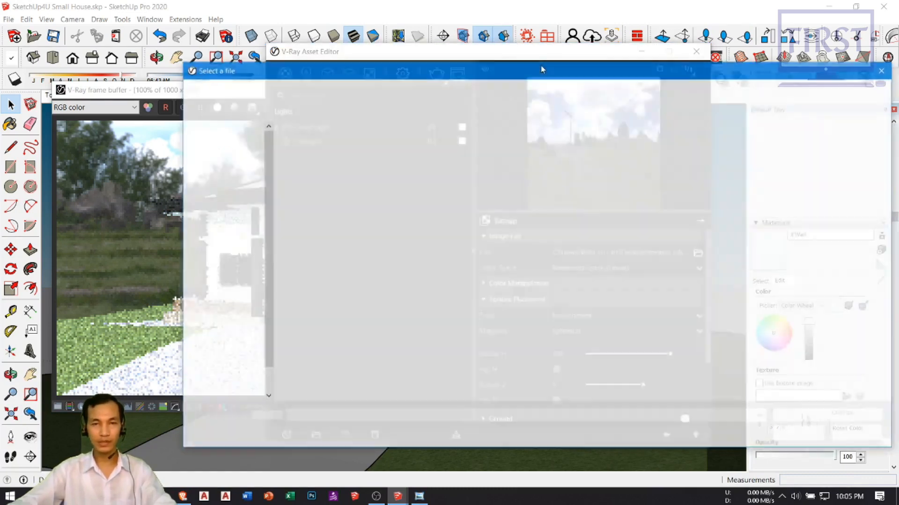
left_click(224, 152)
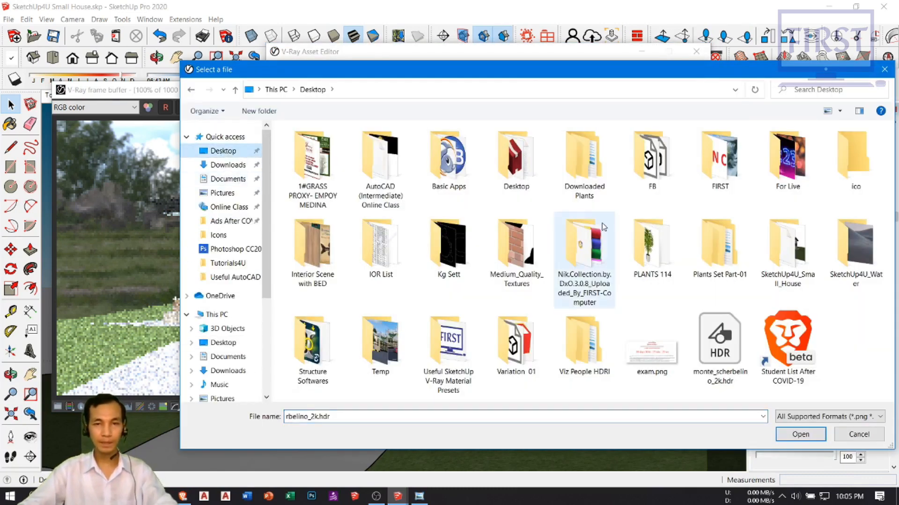
key("v")
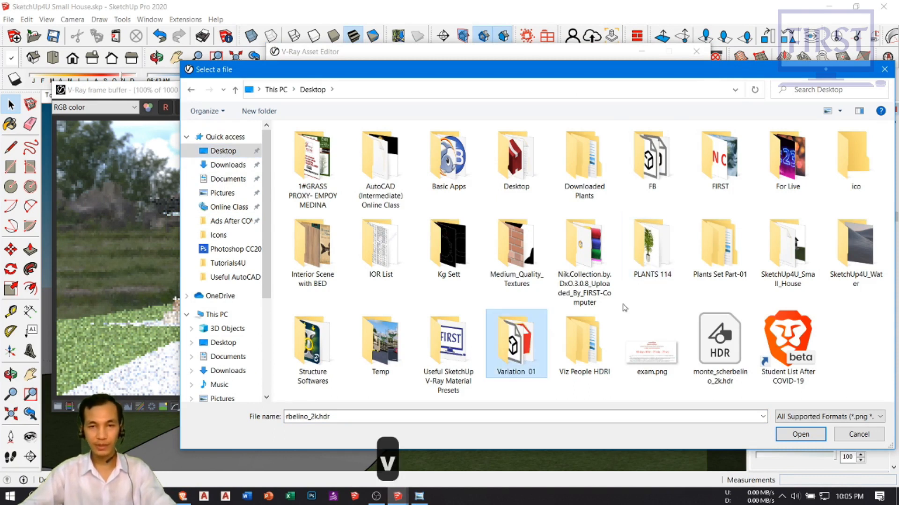
double_click(583, 346)
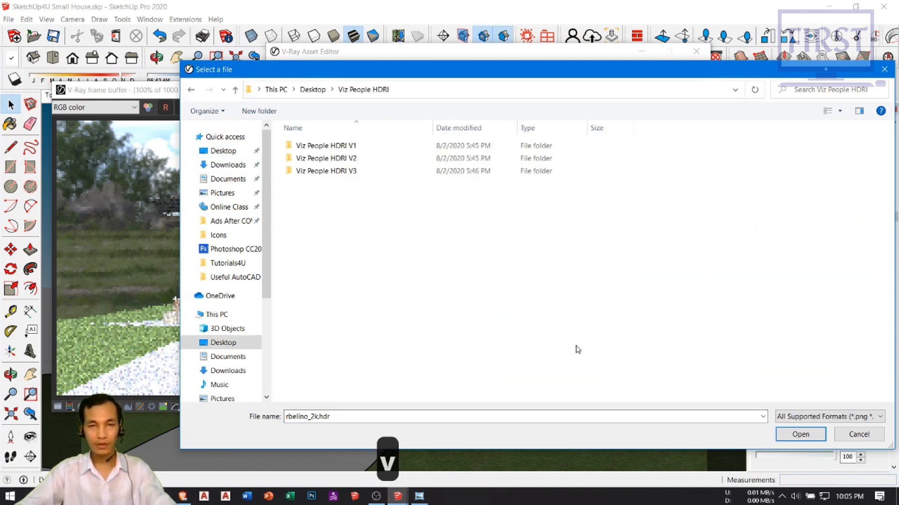
double_click(339, 147)
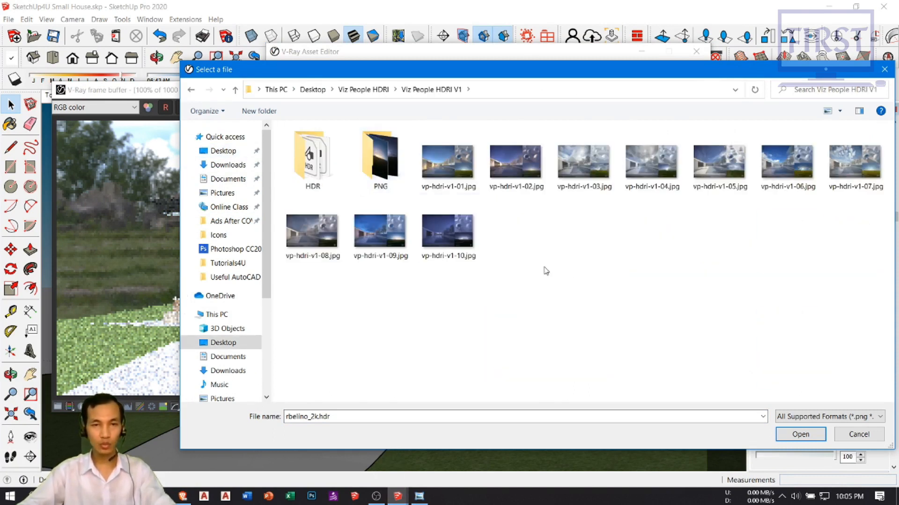
key("h")
key("Return")
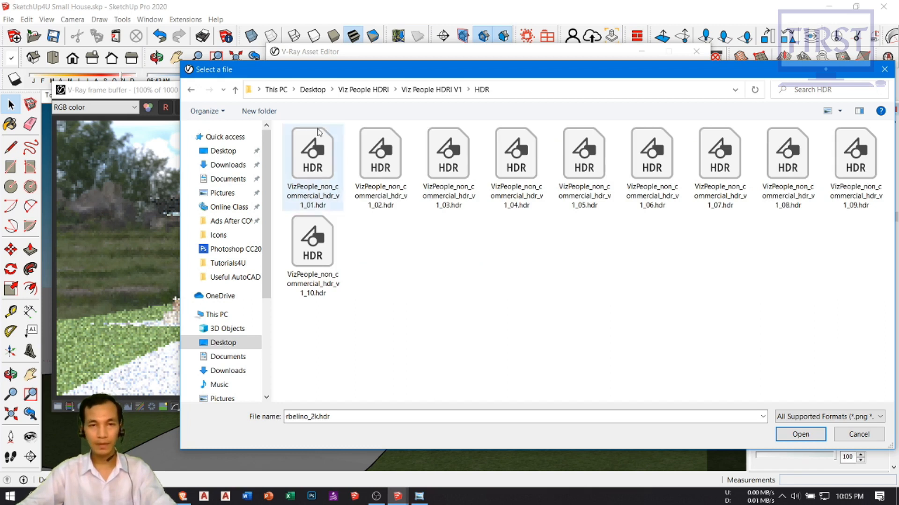
double_click(590, 181)
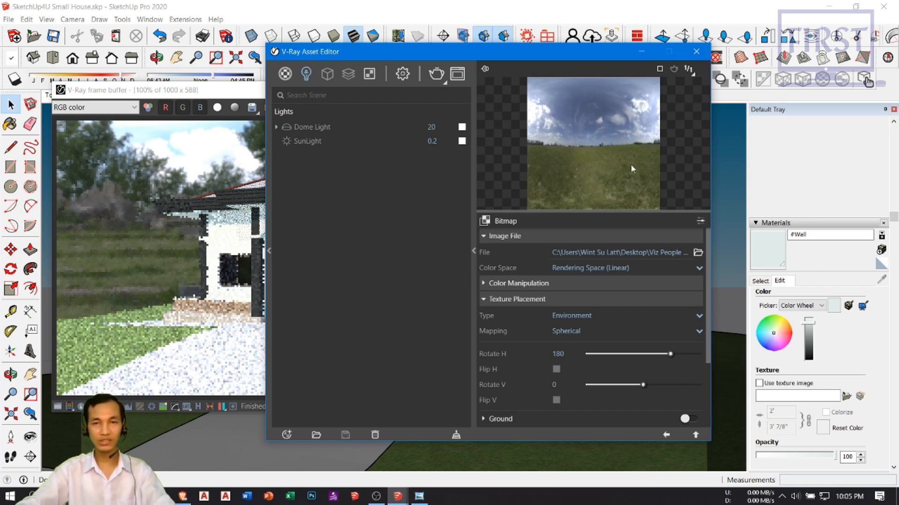
Reset the new HDRI's horizontal rotation to 0 and run a test render of the house
left_click(568, 354)
double_click(567, 355)
type("0")
key("Return")
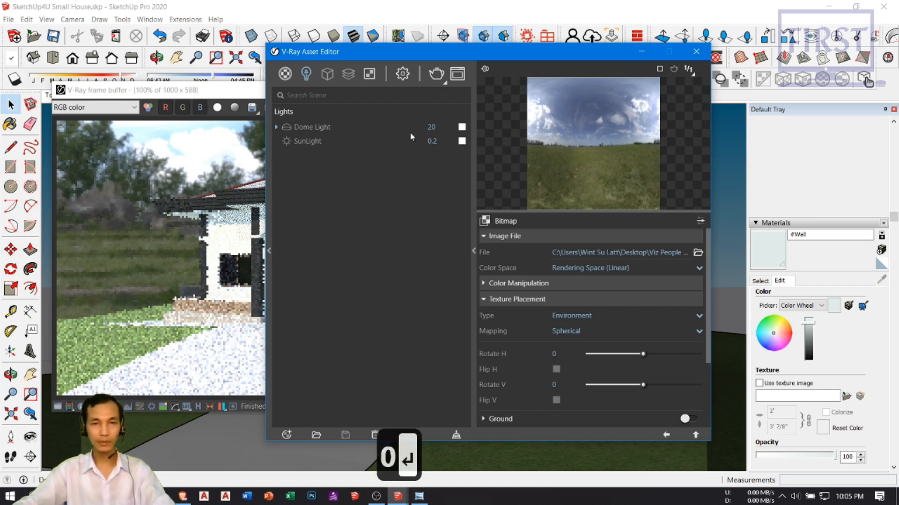
left_click(438, 75)
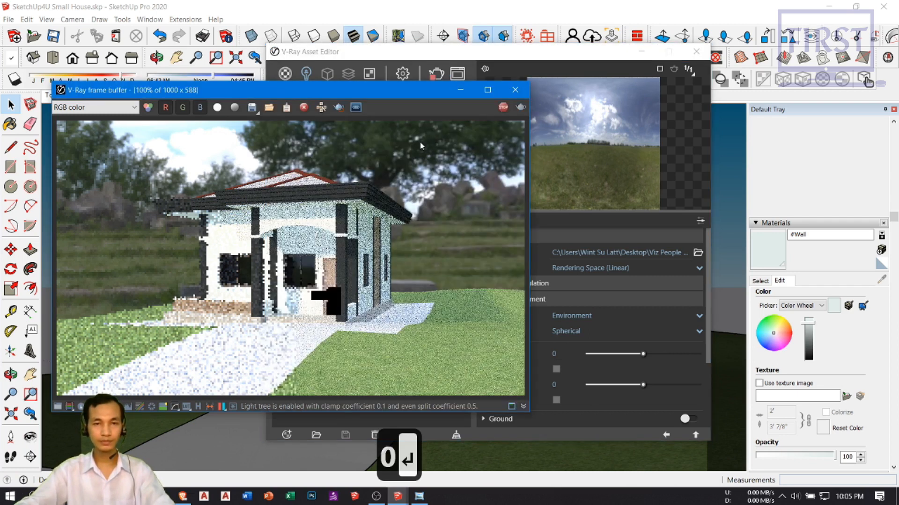
scroll(421, 146, "down", 1)
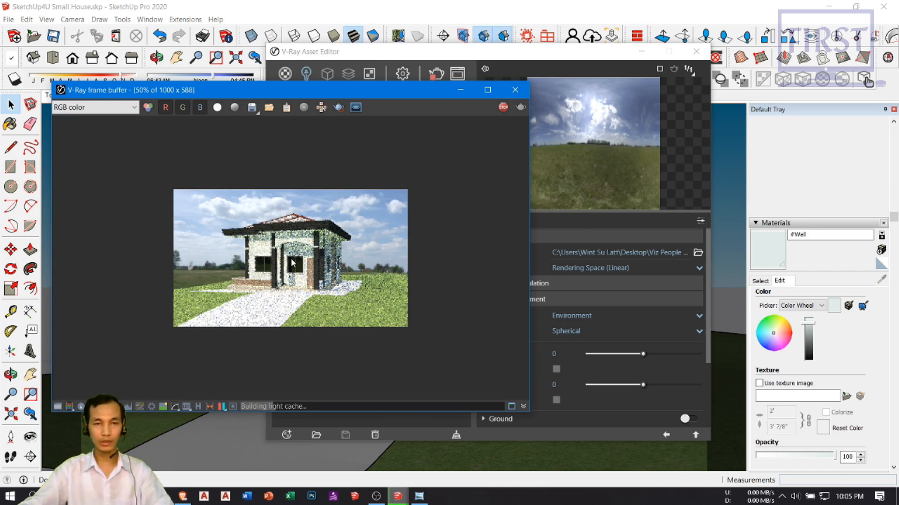
scroll(292, 262, "up", 1)
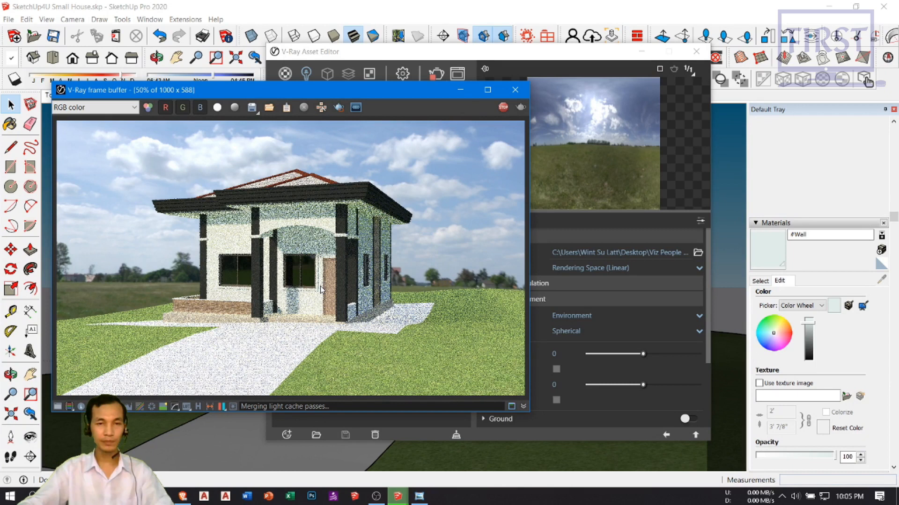
Set the color mapping Highlight Burn to 0.5 in the render settings and render the house again
left_click_drag(534, 60, 558, 59)
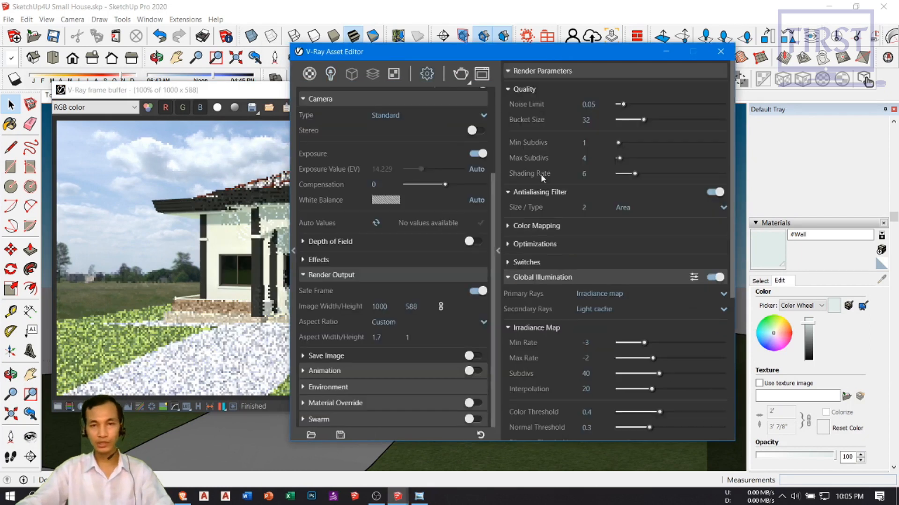
left_click(526, 243)
left_click(534, 229)
double_click(584, 257)
type("0.5")
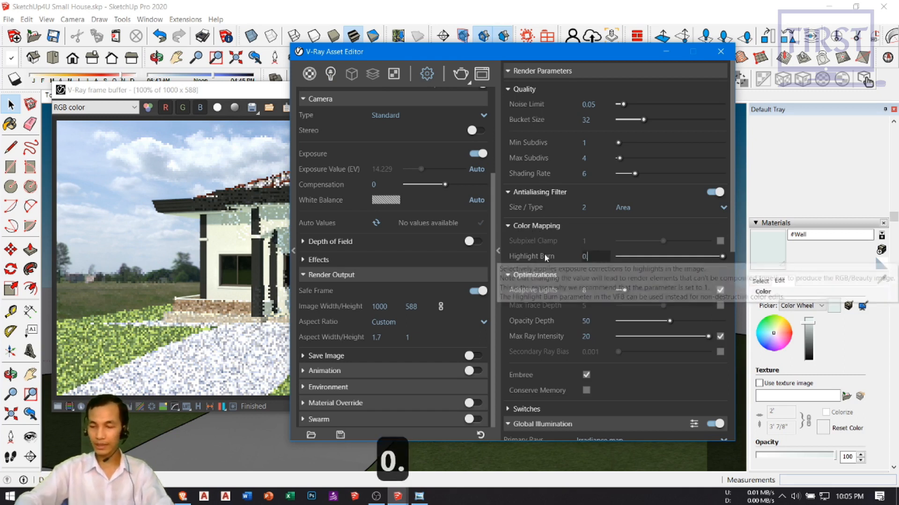
key("Return")
left_click(263, 187)
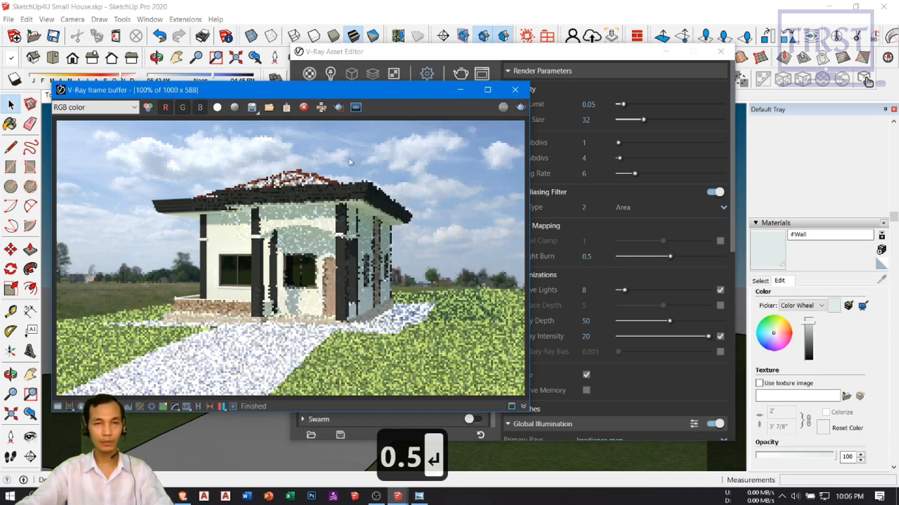
left_click(520, 108)
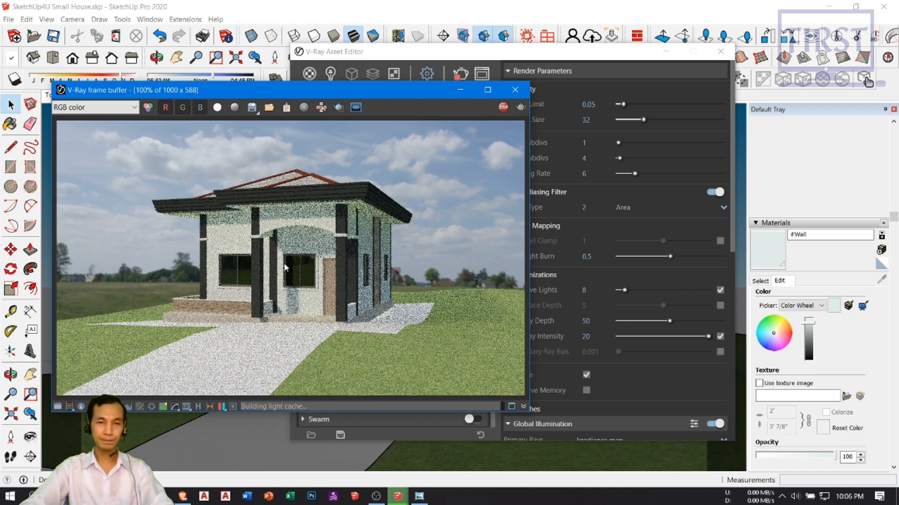
Set Highlight Burn to 0.8 and rearrange the frame buffer and asset editor to review the render beside its settings
type("0.8")
key("Return")
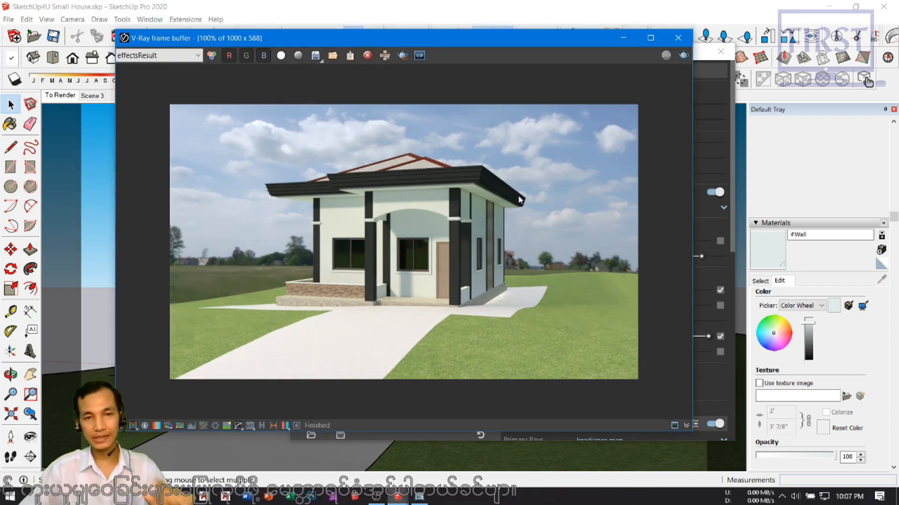
left_click_drag(539, 39, 481, 131)
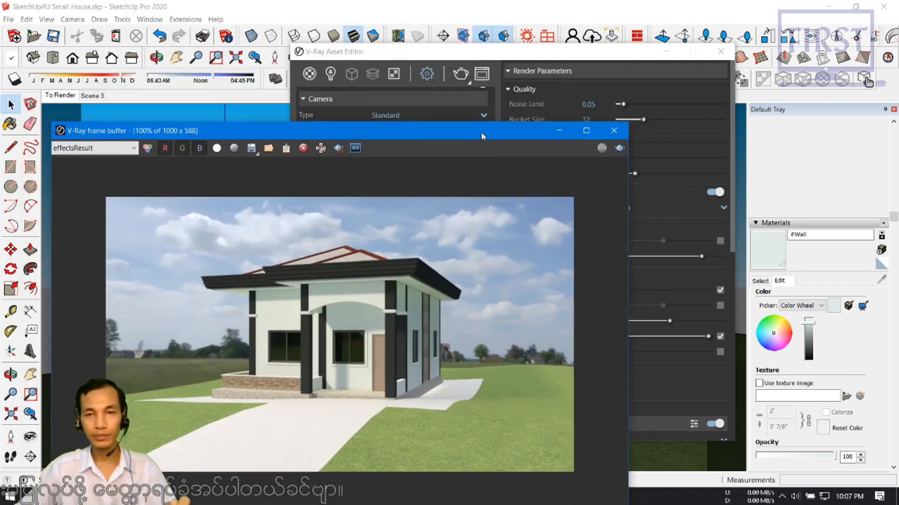
left_click_drag(574, 54, 605, 59)
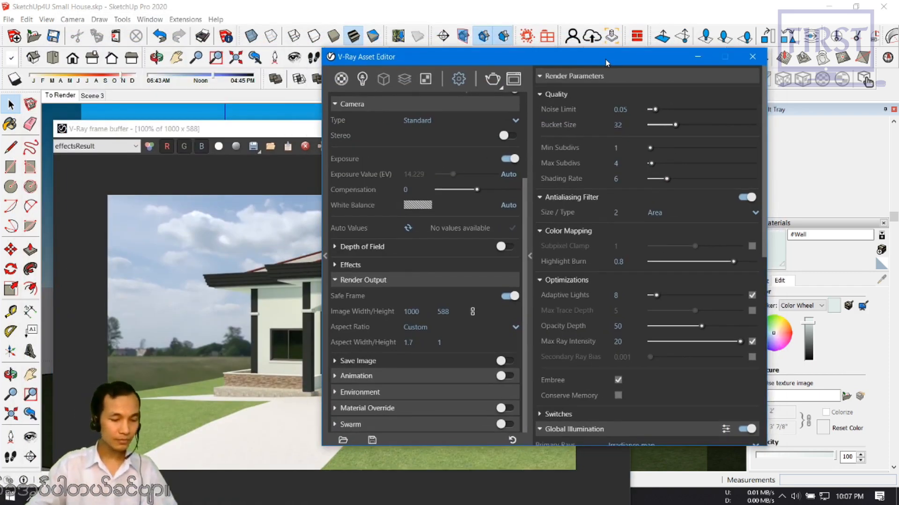